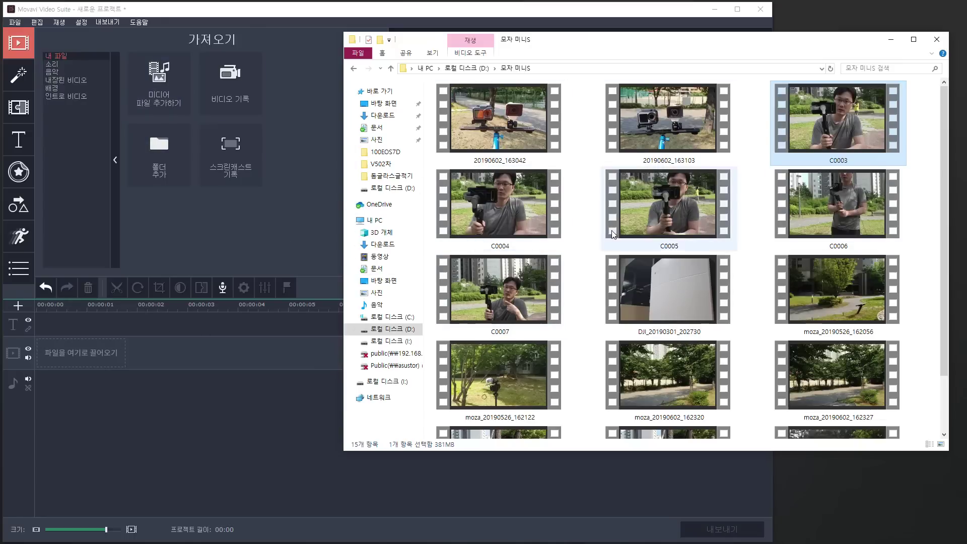
pyautogui.moveTo(572, 109); pyautogui.dragTo(864, 382)
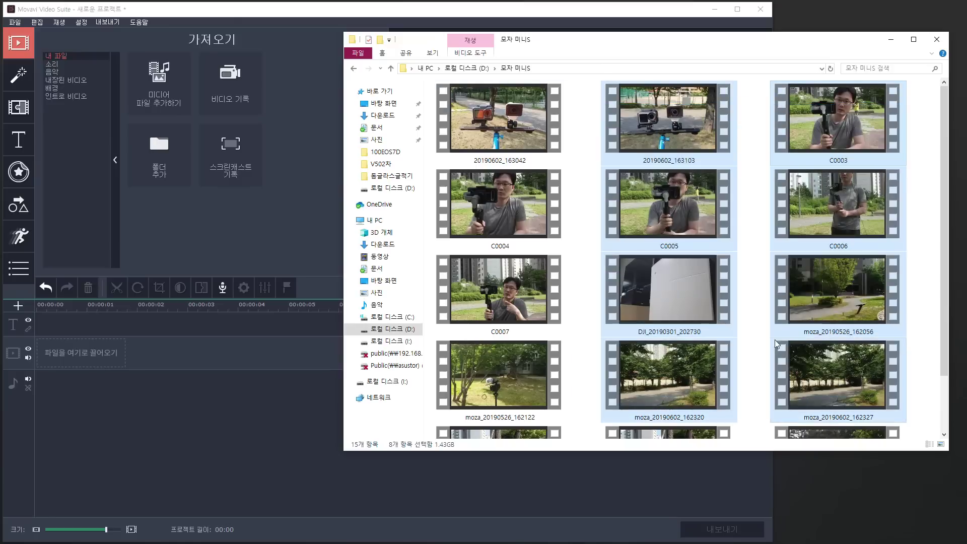
pyautogui.click(233, 220)
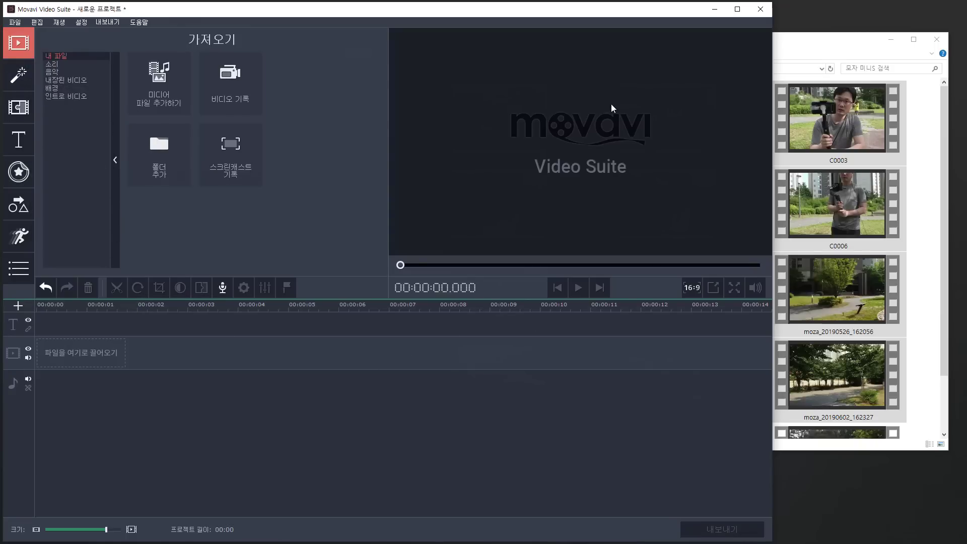
pyautogui.click(817, 53)
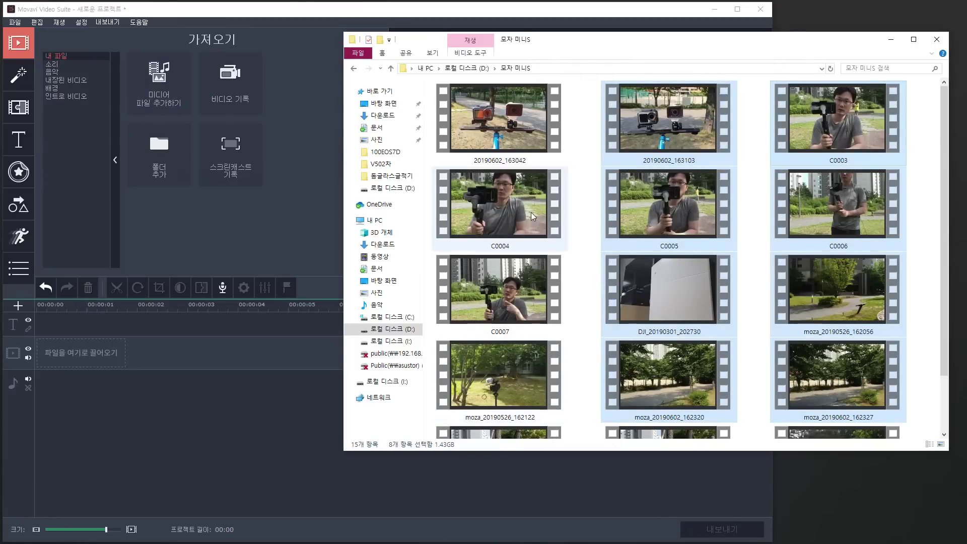
pyautogui.click(854, 125)
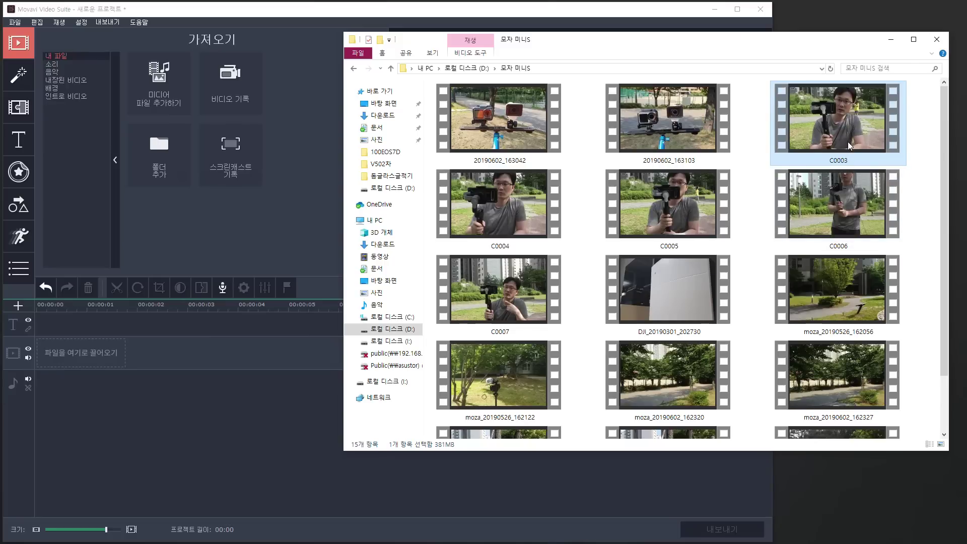
pyautogui.click(517, 231)
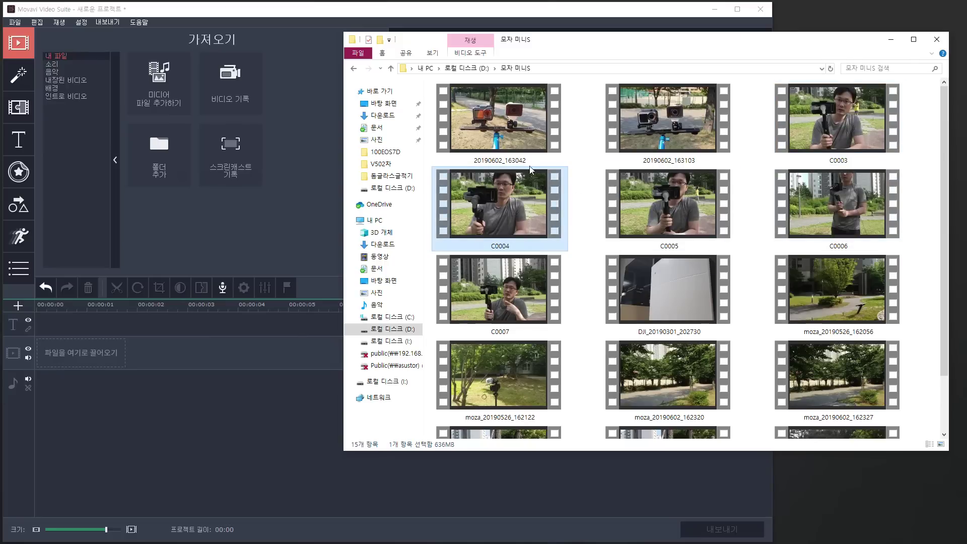
pyautogui.click(660, 235)
pyautogui.click(784, 233)
pyautogui.click(782, 303)
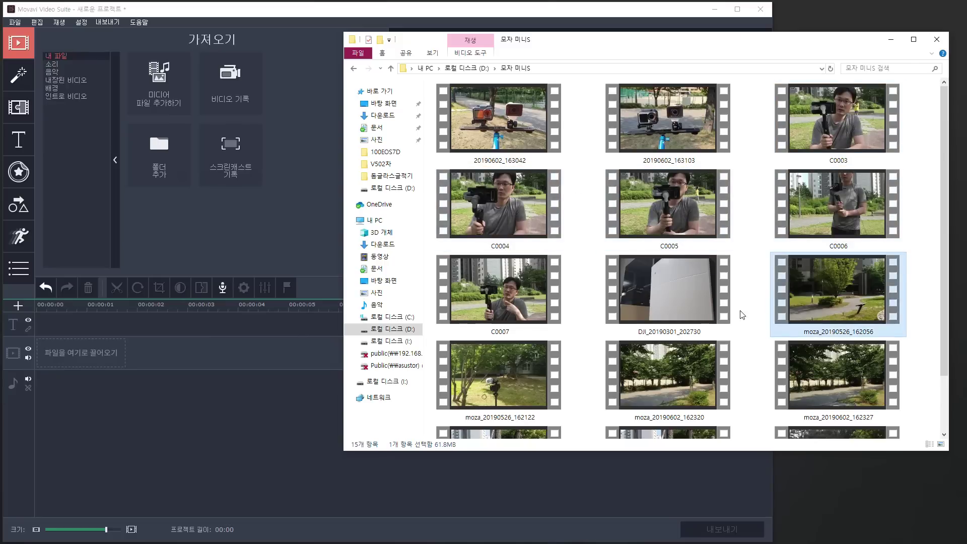
pyautogui.click(542, 300)
pyautogui.moveTo(928, 333); pyautogui.dragTo(432, 84)
pyautogui.click(919, 201)
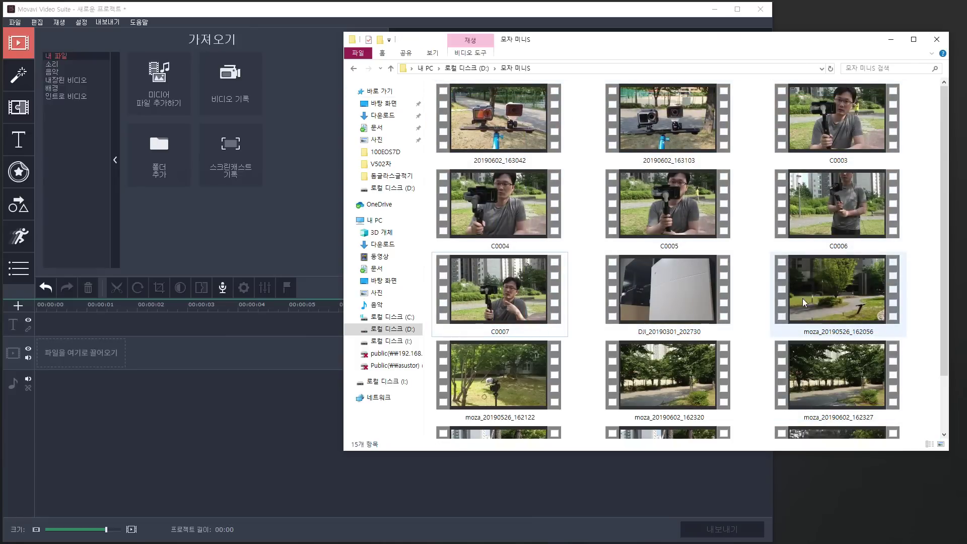
# Step: Add the video file C0003 from the file folder to the start of the empty video track
pyautogui.click(850, 127)
pyautogui.moveTo(831, 130); pyautogui.dragTo(64, 355)
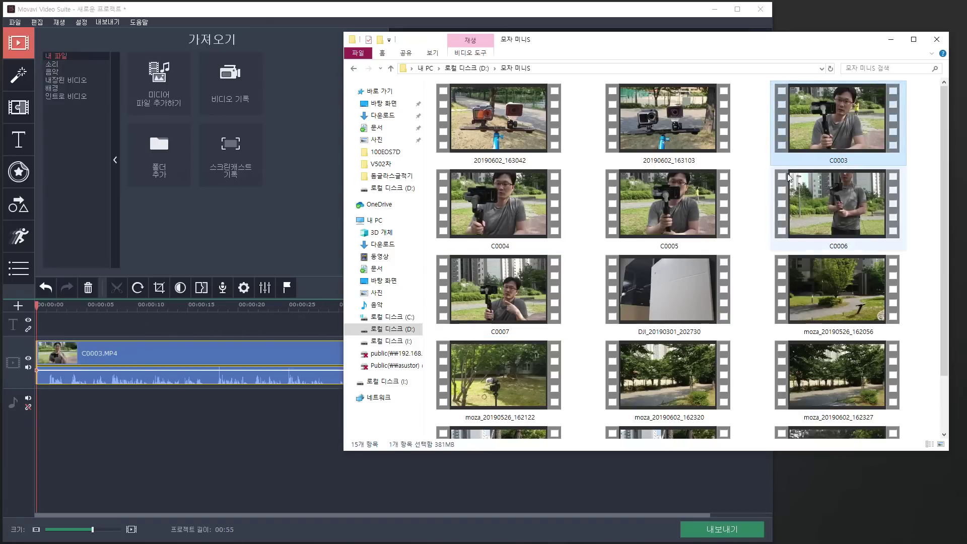
pyautogui.click(96, 332)
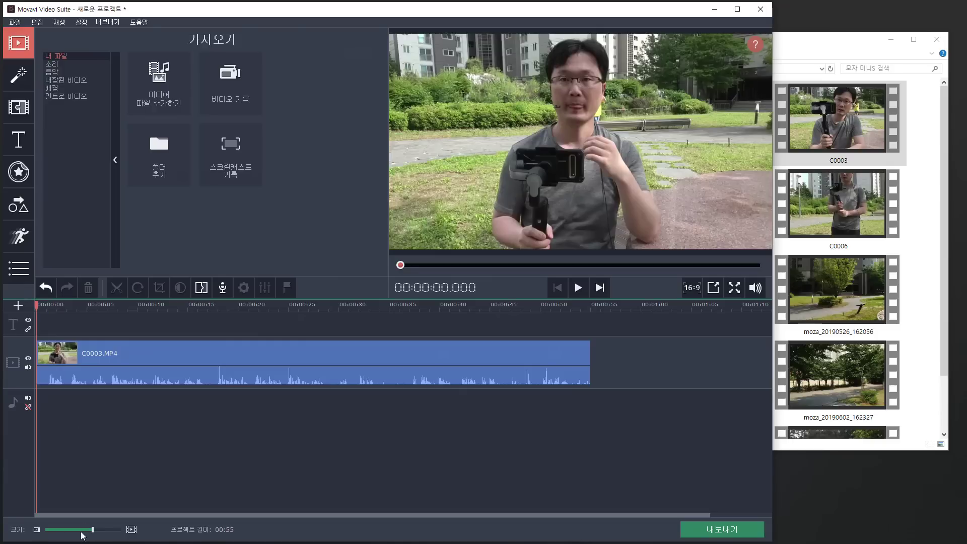
# Step: Lower the preview playback volume to near its minimum
pyautogui.click(131, 531)
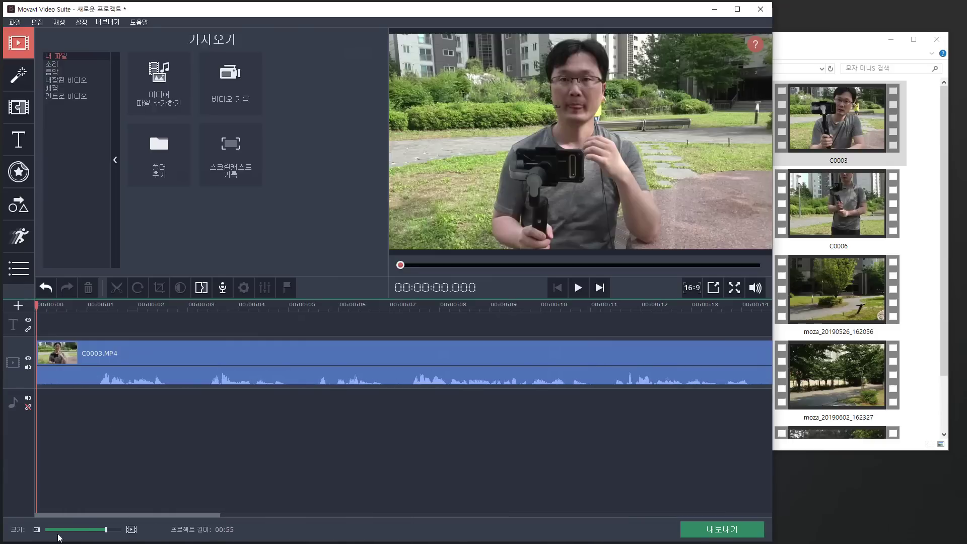
pyautogui.click(37, 530)
pyautogui.click(131, 530)
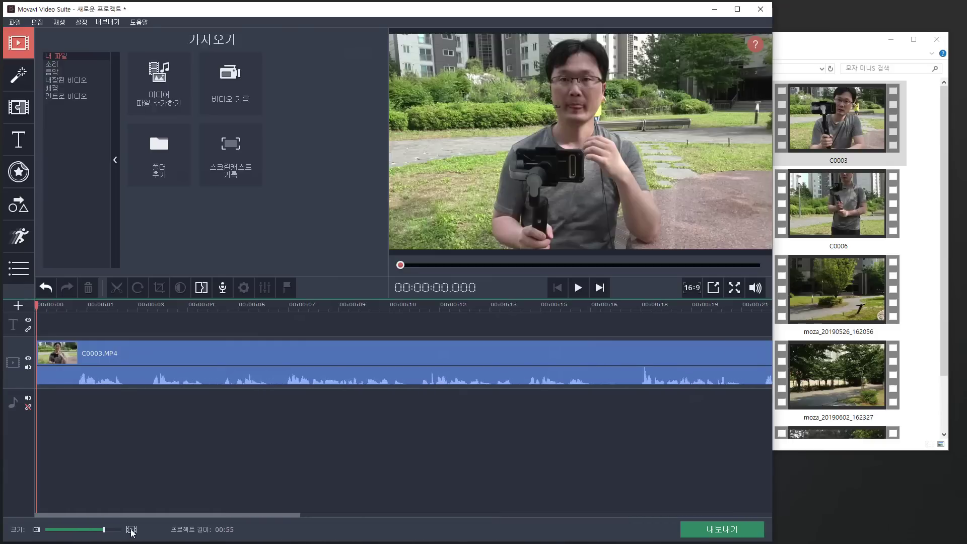
pyautogui.click(36, 530)
pyautogui.click(132, 529)
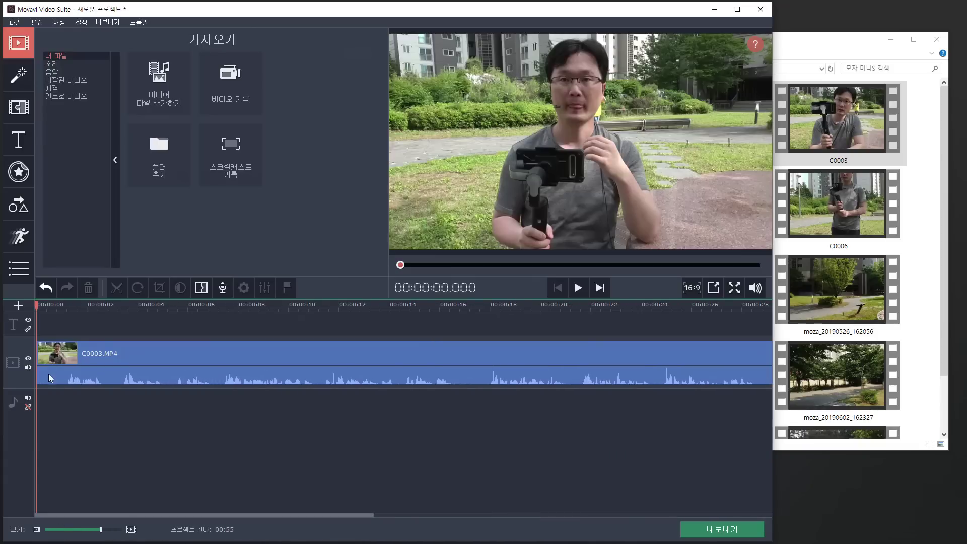
pyautogui.moveTo(755, 288)
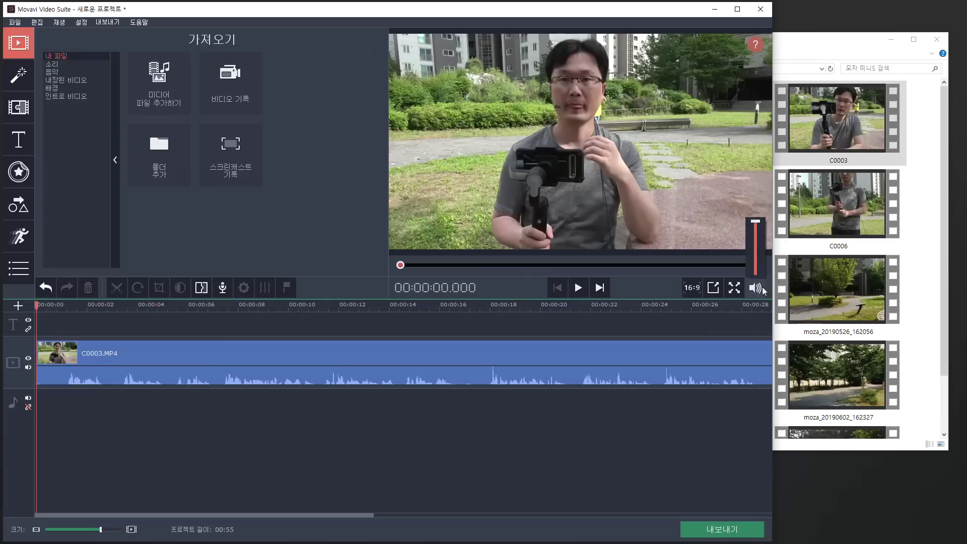
pyautogui.moveTo(756, 233); pyautogui.dragTo(756, 268)
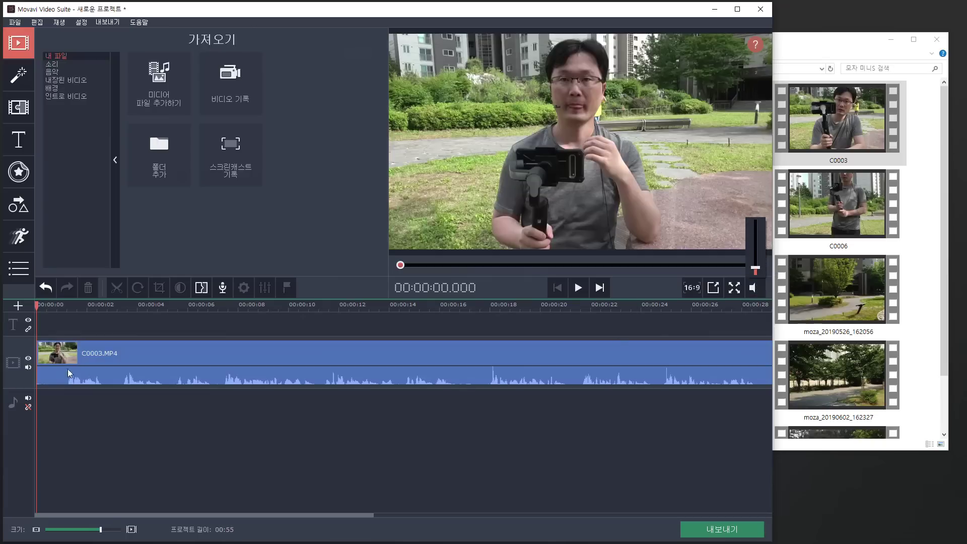
# Step: Play the opening of C0003.MP4, then split the clip at 00:00:01.120, where the speech starts in the waveform
pyautogui.press('space')
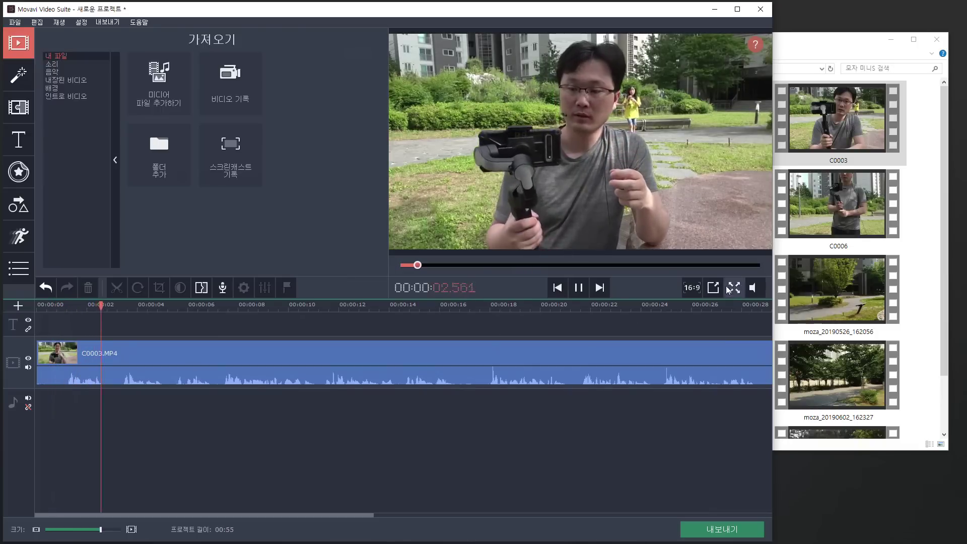
pyautogui.press('space')
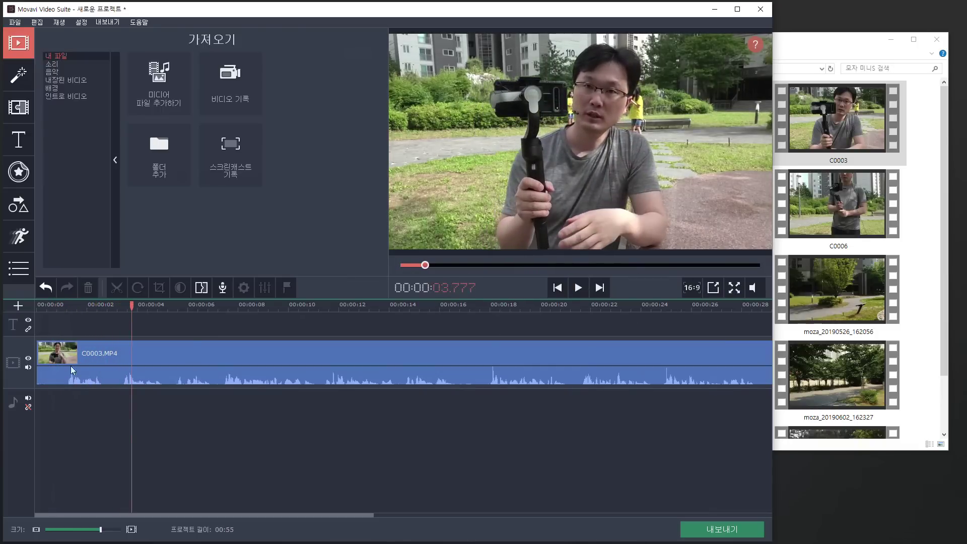
pyautogui.moveTo(127, 302); pyautogui.dragTo(66, 307)
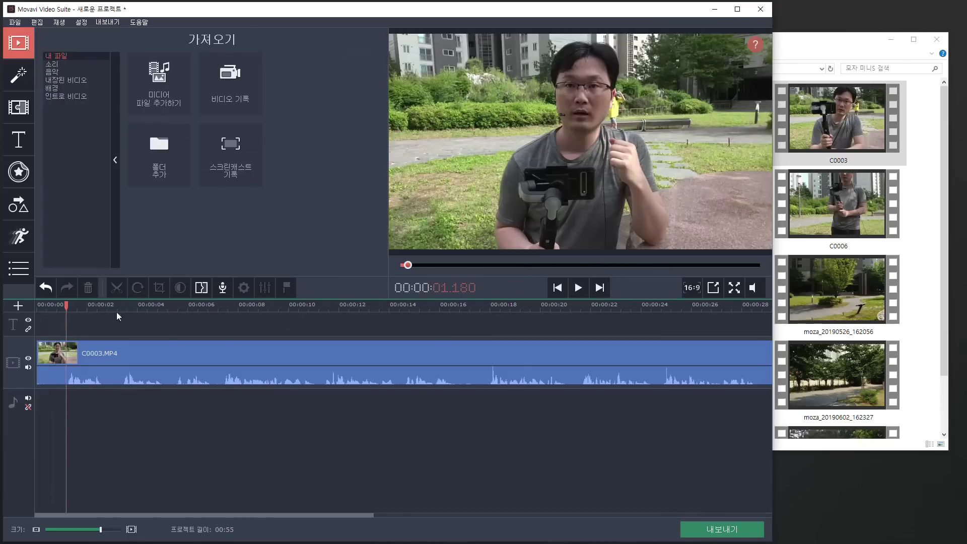
pyautogui.click(64, 349)
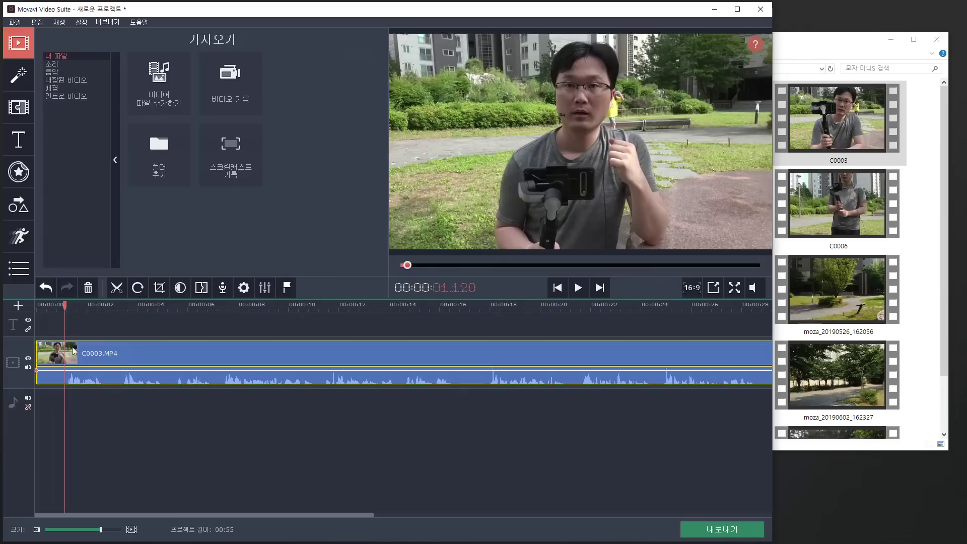
pyautogui.click(116, 289)
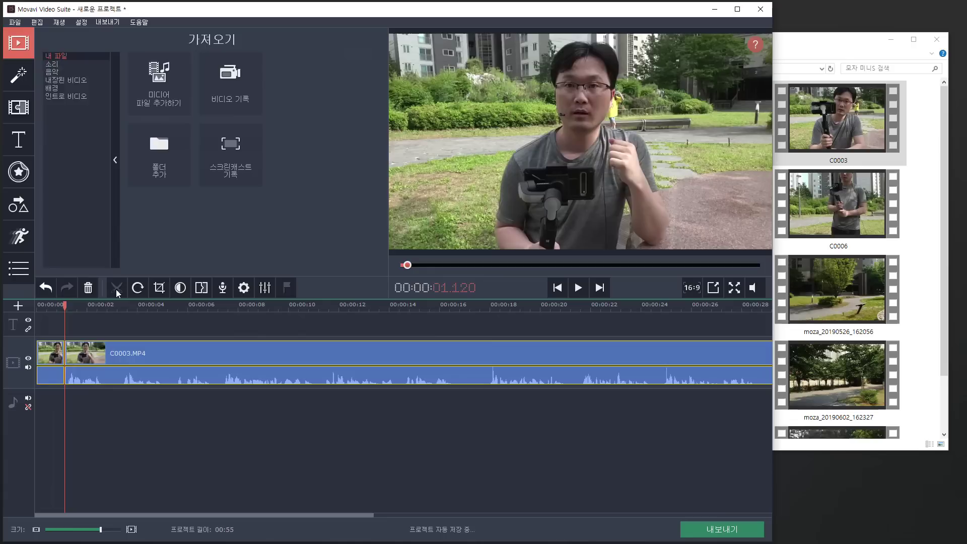
# Step: Delete the short piece before the cut in C0003.MP4 and return the playhead to the start of the timeline
pyautogui.click(53, 359)
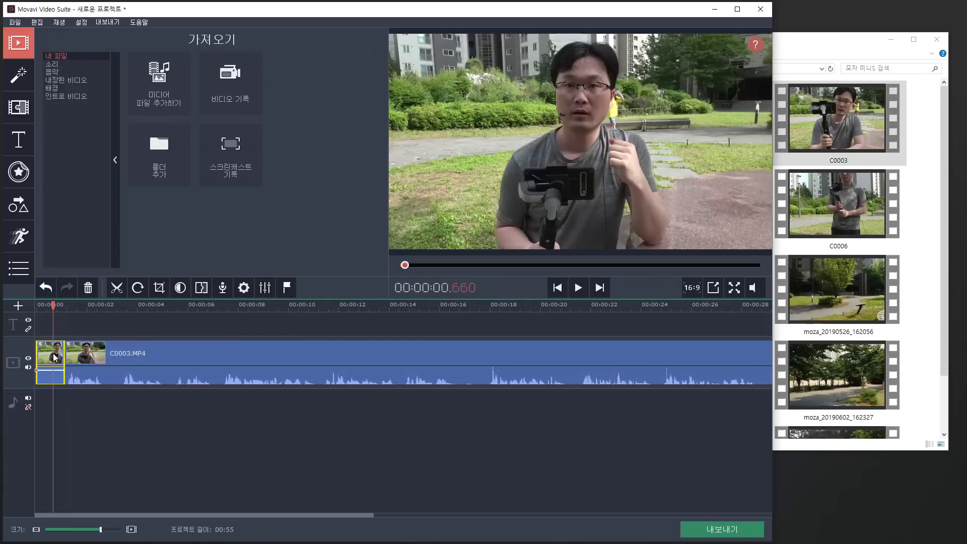
pyautogui.rightClick(52, 357)
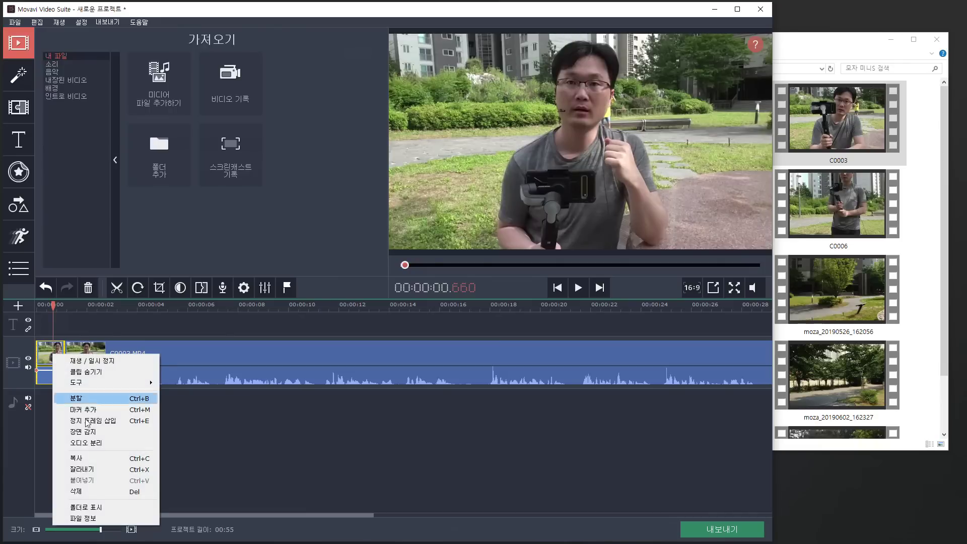
pyautogui.click(111, 493)
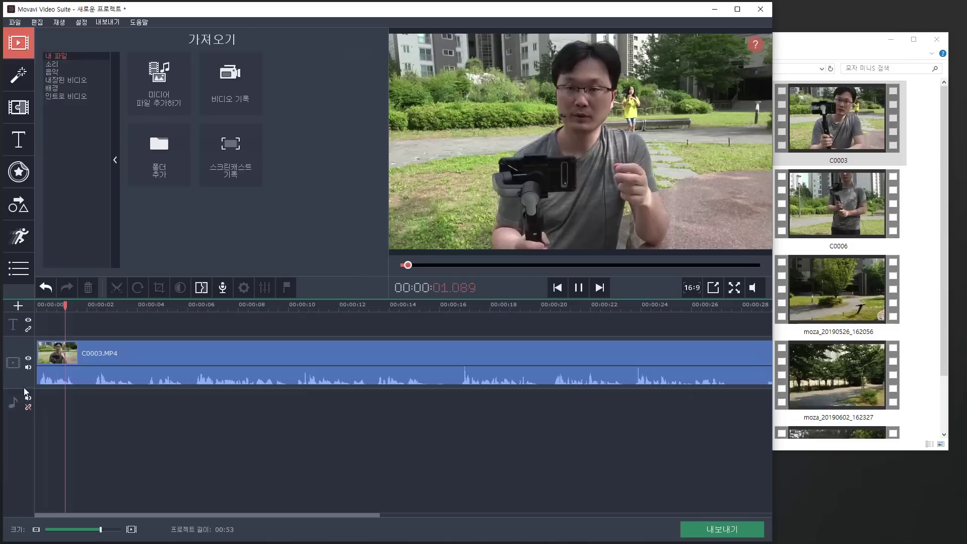
pyautogui.press('space')
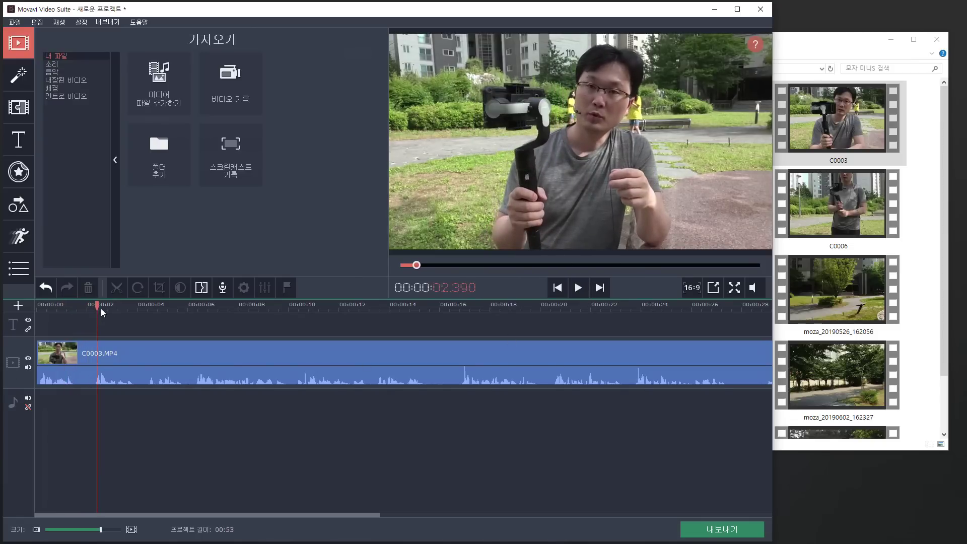
pyautogui.moveTo(95, 304); pyautogui.dragTo(30, 310)
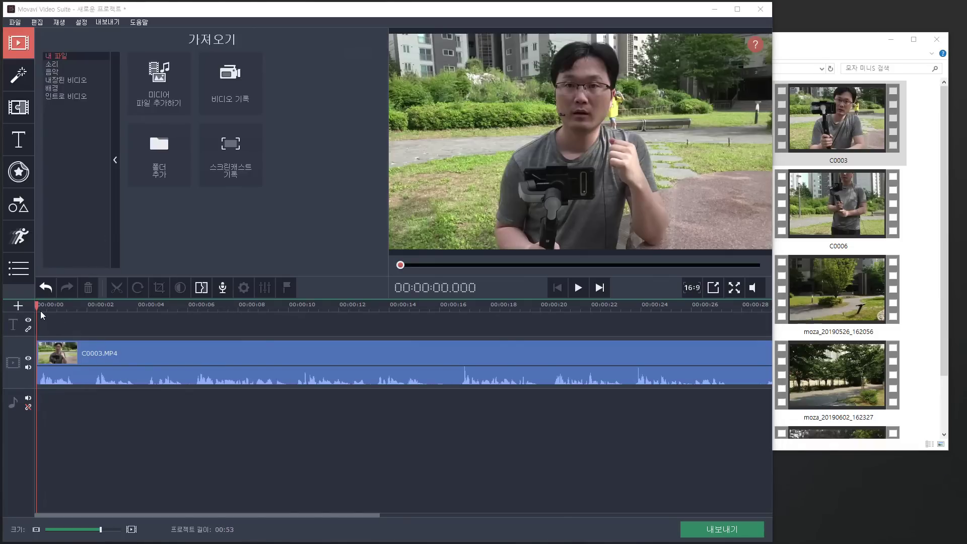
# Step: Show all title presets and preview the 3D 플립카드, DNA 사슬 and 가정 1 titles
pyautogui.click(22, 143)
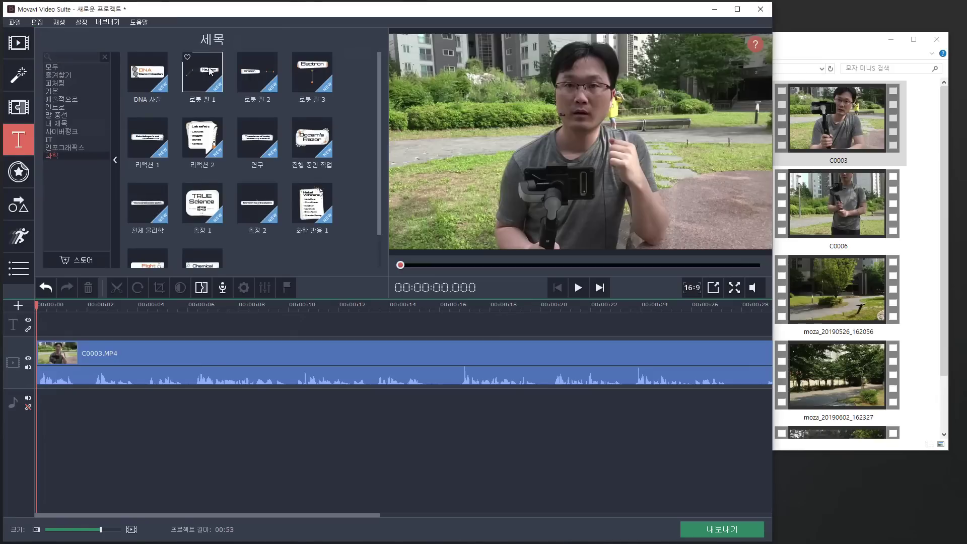
pyautogui.click(59, 67)
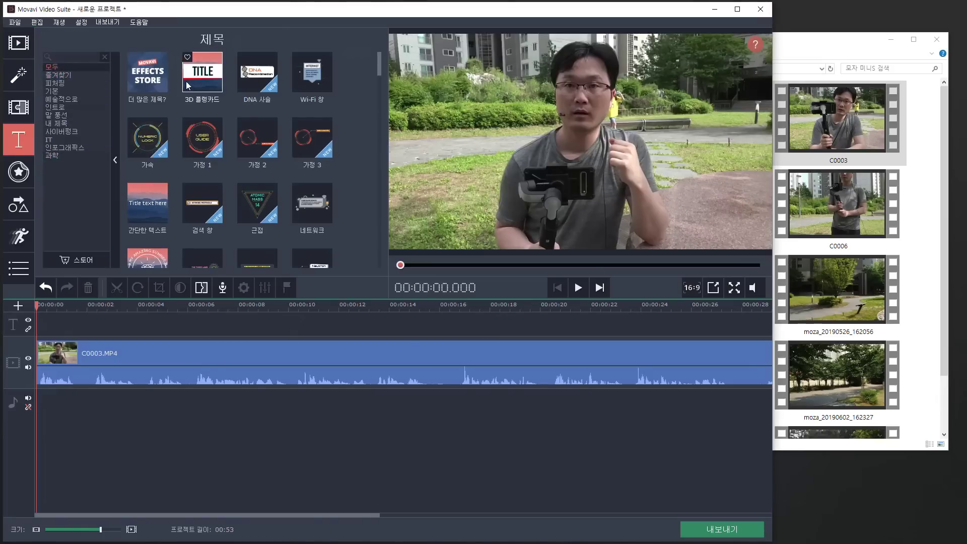
pyautogui.click(209, 80)
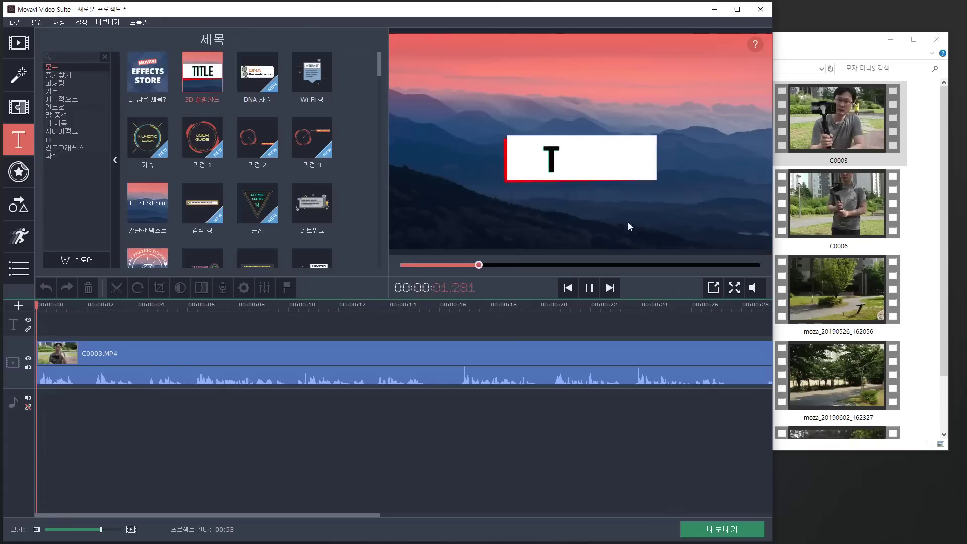
pyautogui.click(252, 75)
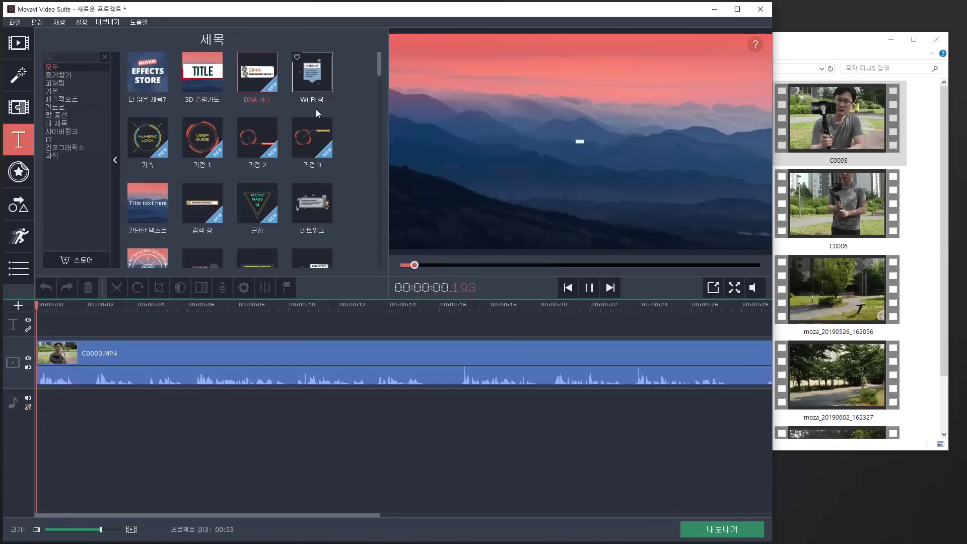
pyautogui.click(221, 137)
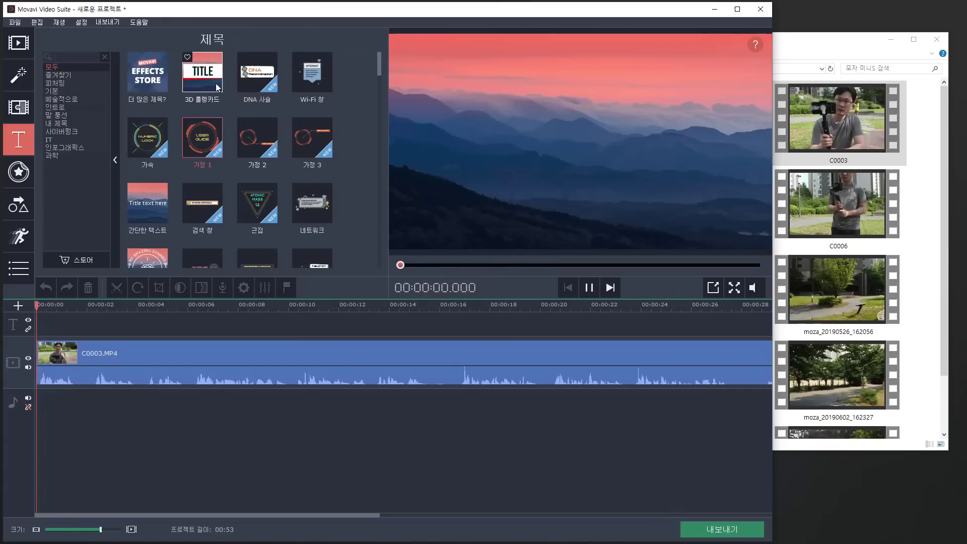
pyautogui.click(207, 82)
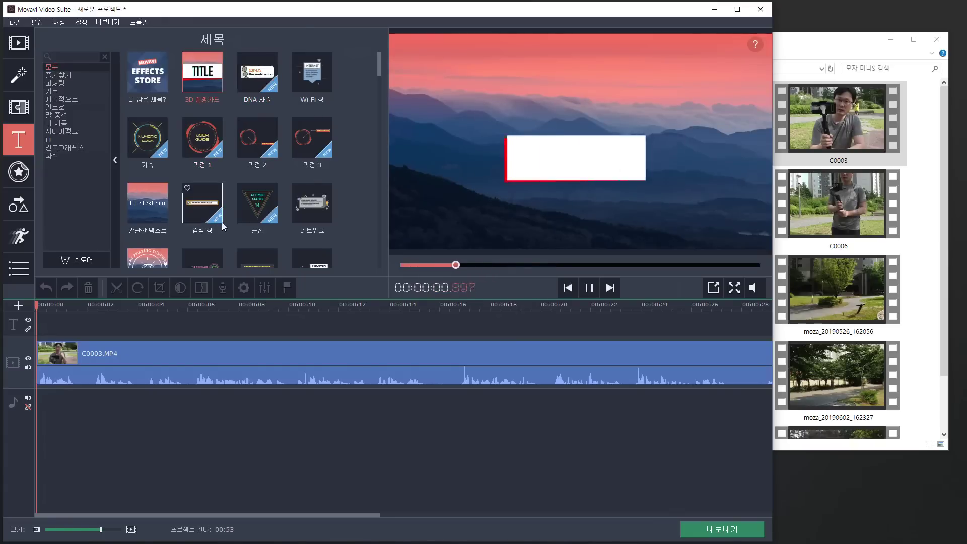
# Step: Preview titles in the basic (기본) category, including 슬라이드, 제목 + 자막 and the slanted-line title
pyautogui.click(64, 89)
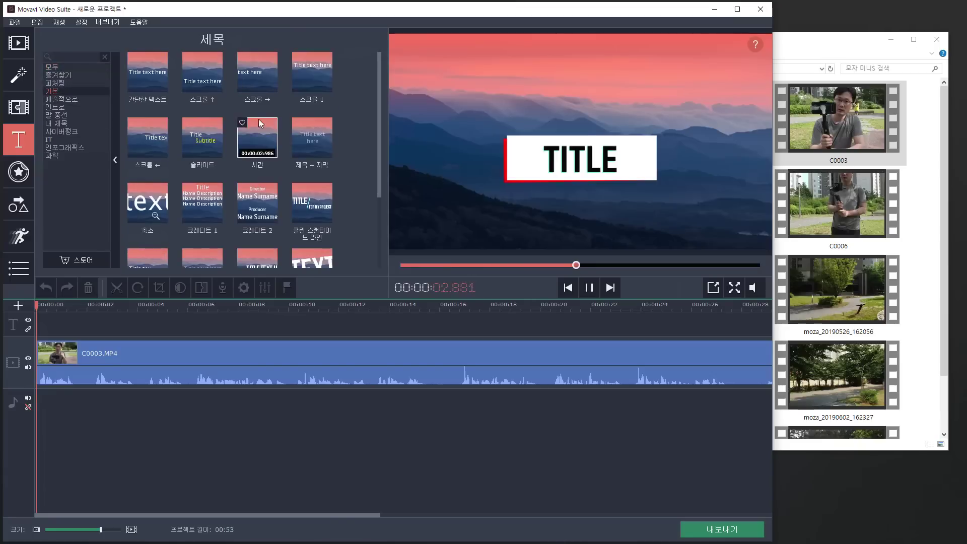
pyautogui.click(210, 144)
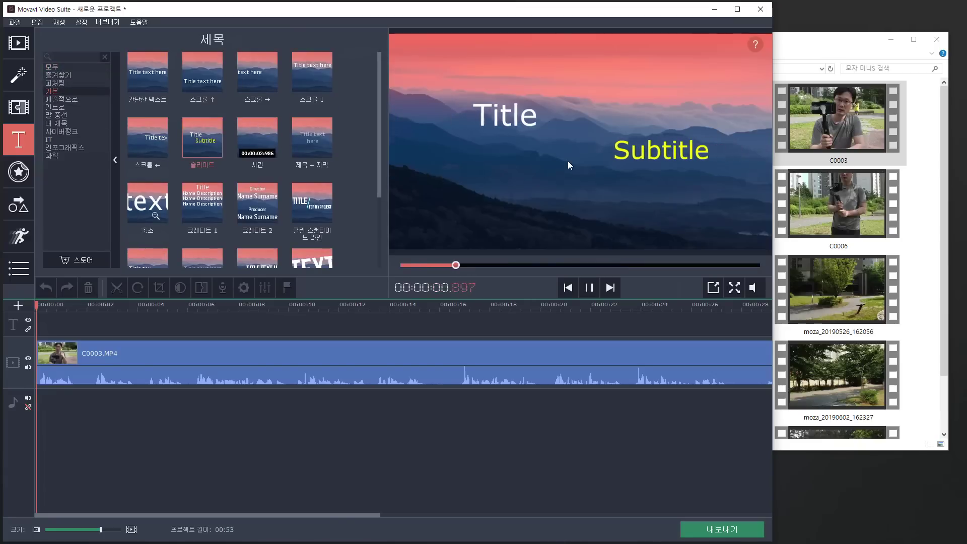
pyautogui.click(312, 137)
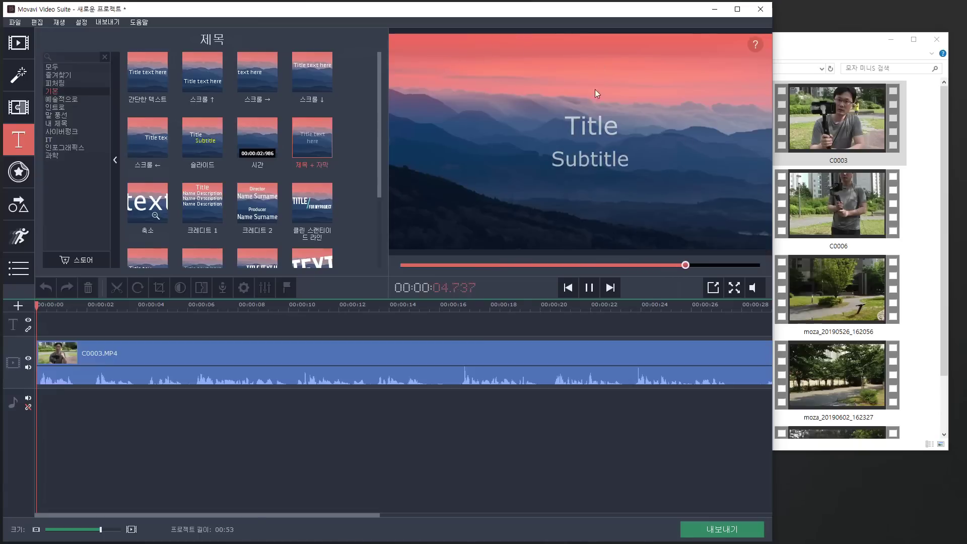
pyautogui.click(204, 203)
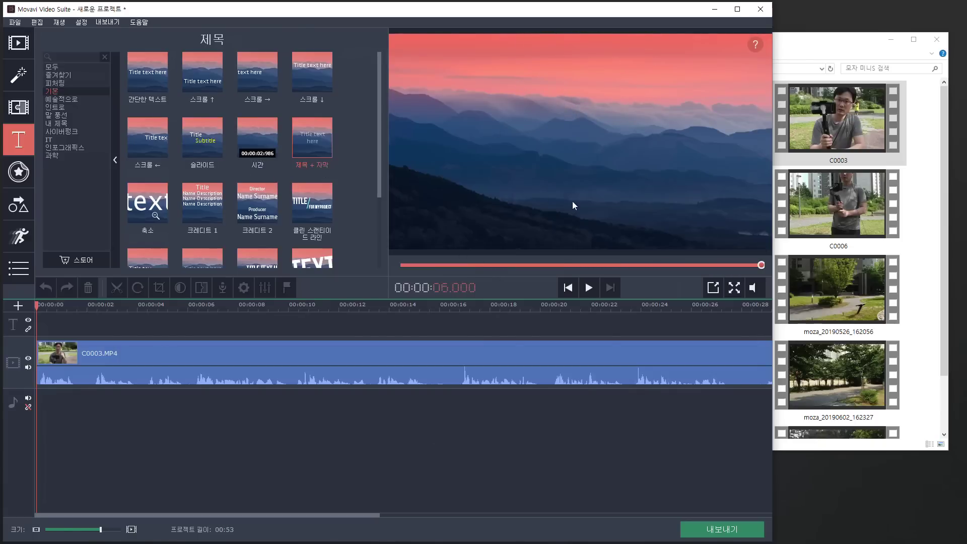
pyautogui.click(316, 200)
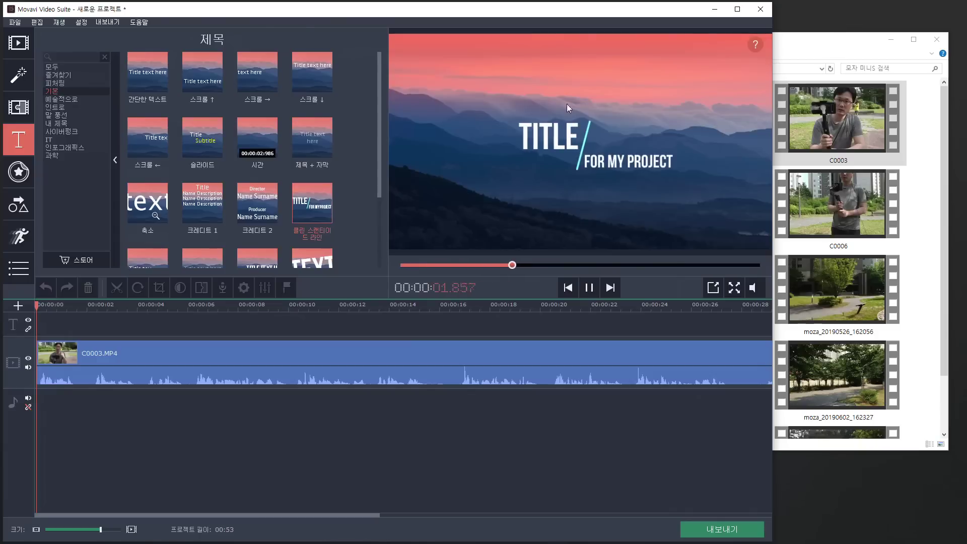
# Step: Open the Movavi Effects Store from the titles library and look through the popular effect sets and packs with their prices
pyautogui.click(75, 259)
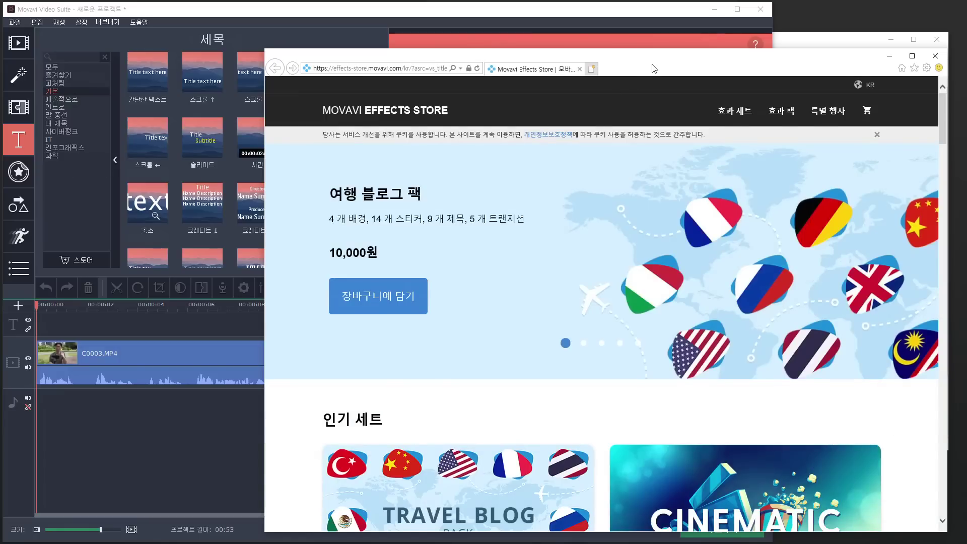
pyautogui.moveTo(643, 72); pyautogui.dragTo(520, 53)
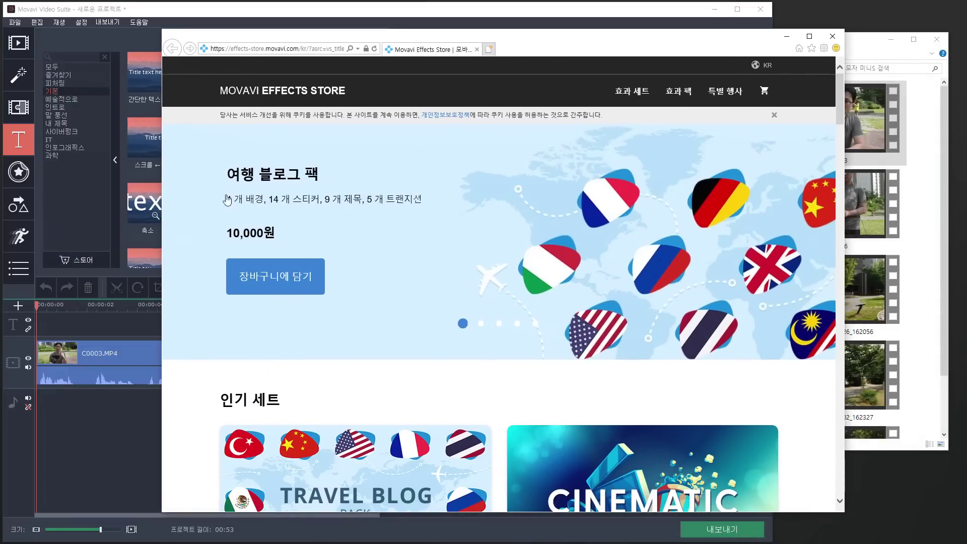
pyautogui.scroll(-5, 410, 308)
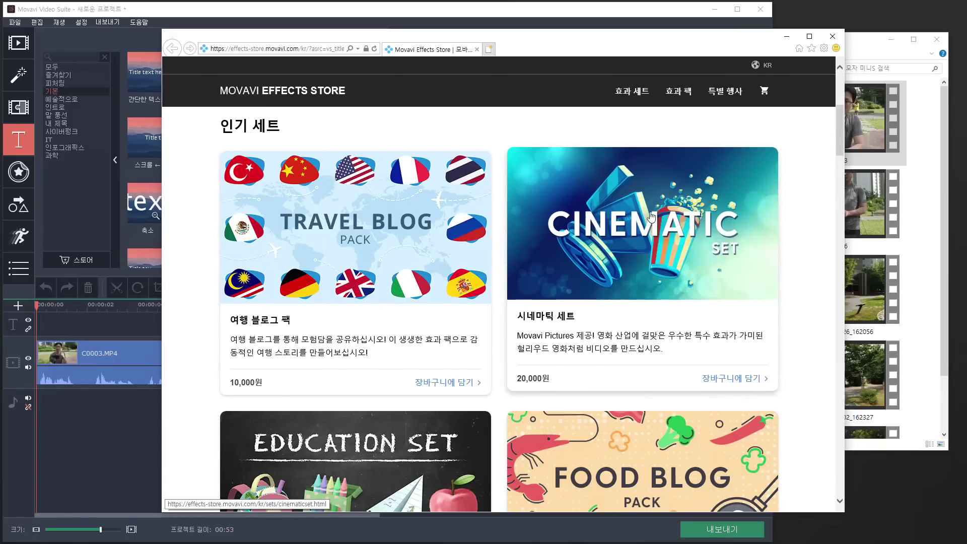
pyautogui.scroll(-5, 323, 326)
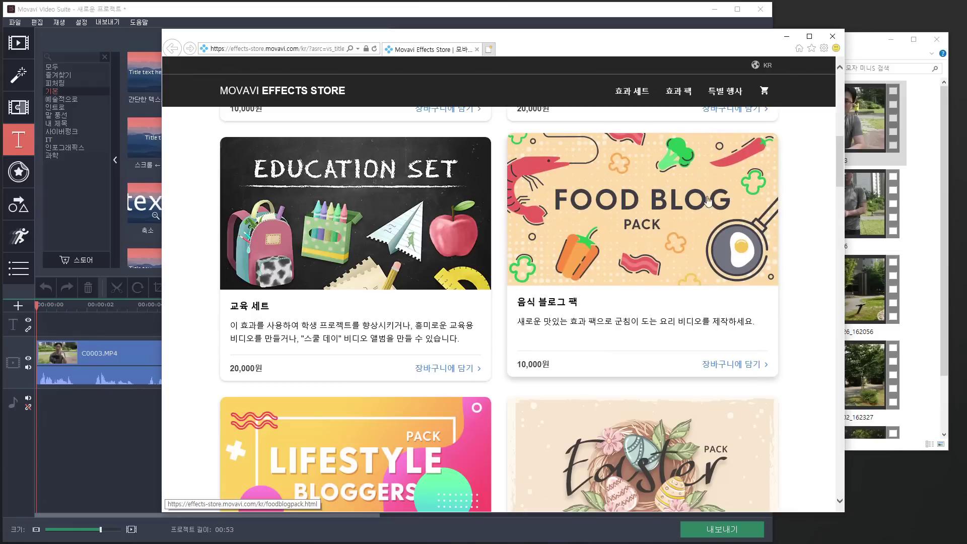
pyautogui.scroll(-5, 605, 338)
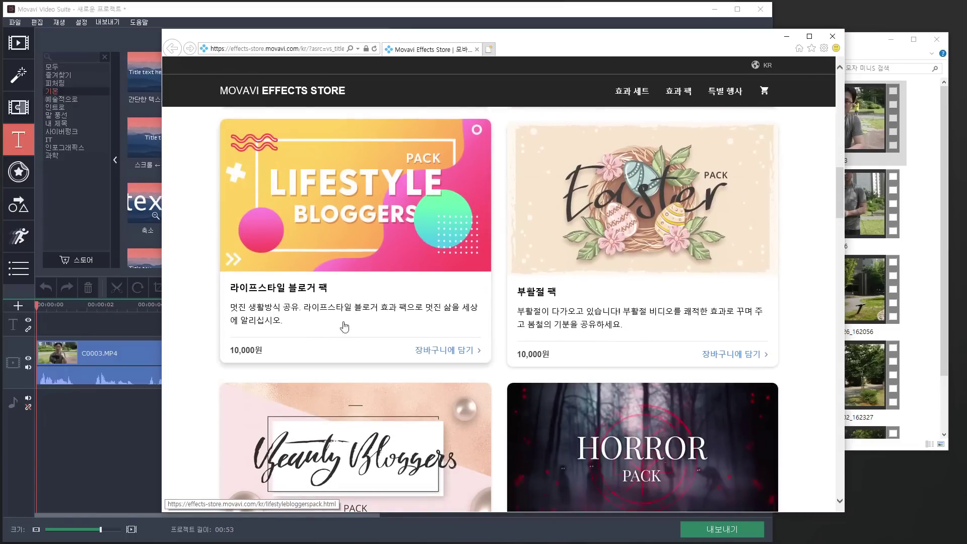
pyautogui.scroll(-6, 303, 227)
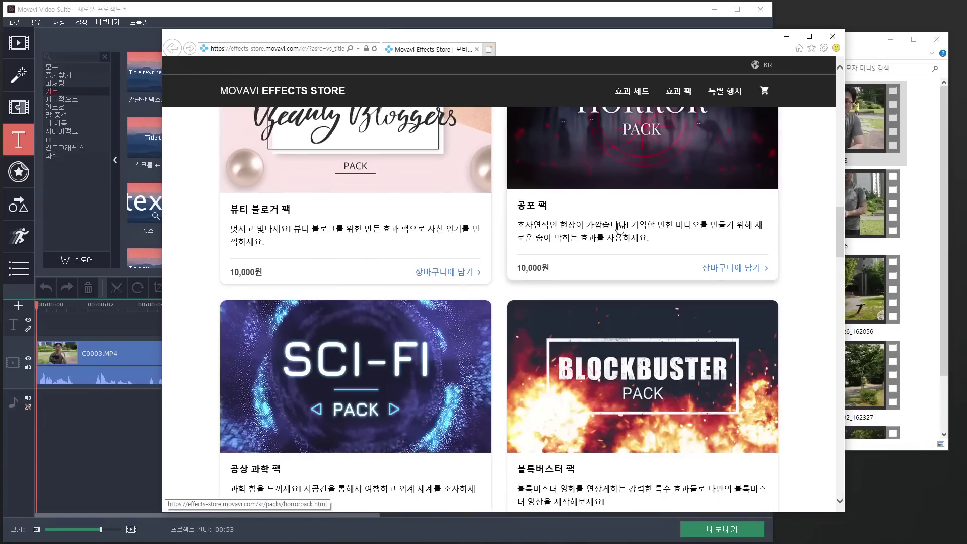
pyautogui.scroll(1, 669, 235)
pyautogui.scroll(-5, 337, 273)
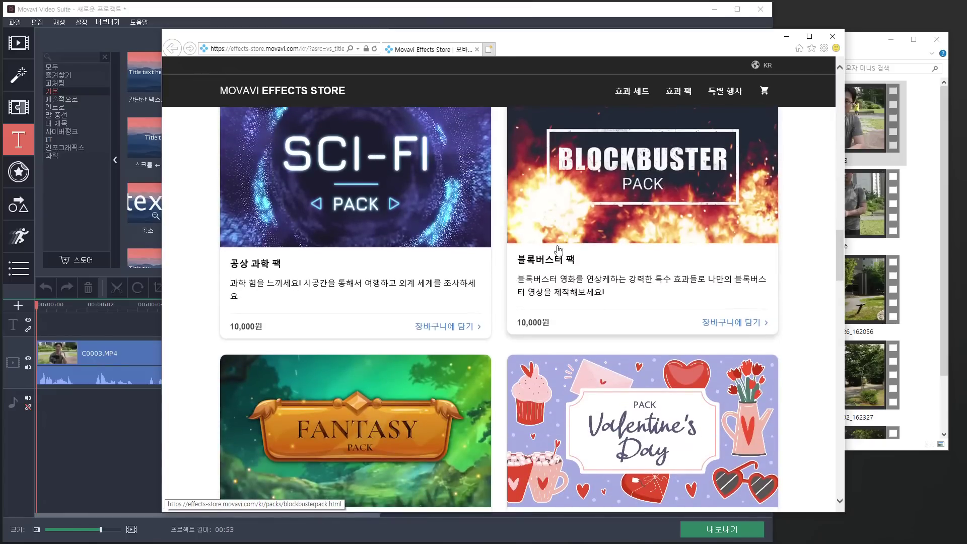
pyautogui.scroll(3, 702, 285)
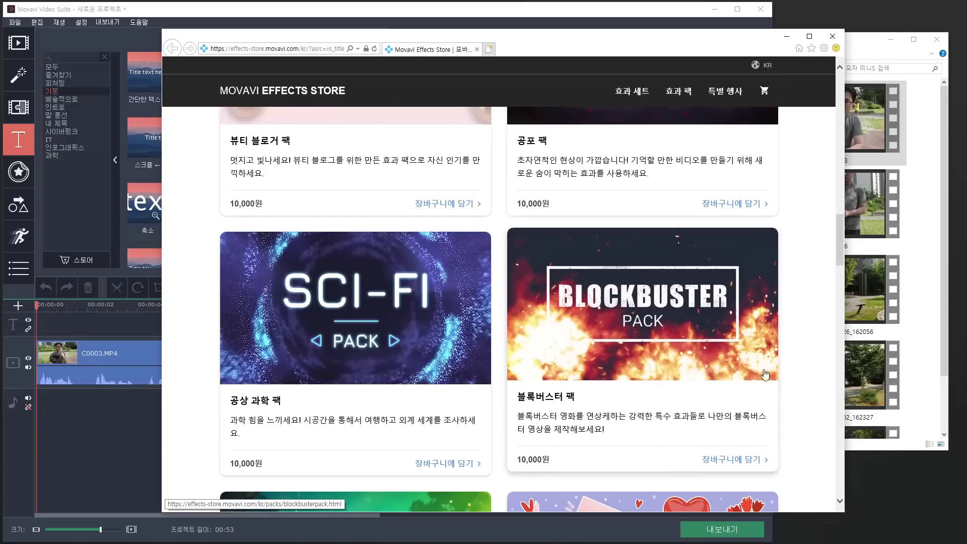
pyautogui.scroll(-4, 624, 359)
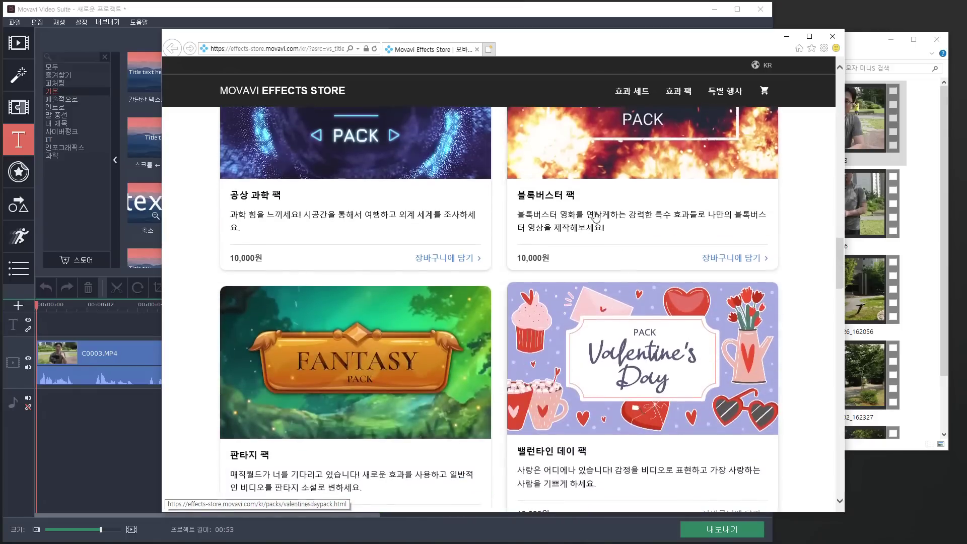
pyautogui.scroll(-5, 576, 331)
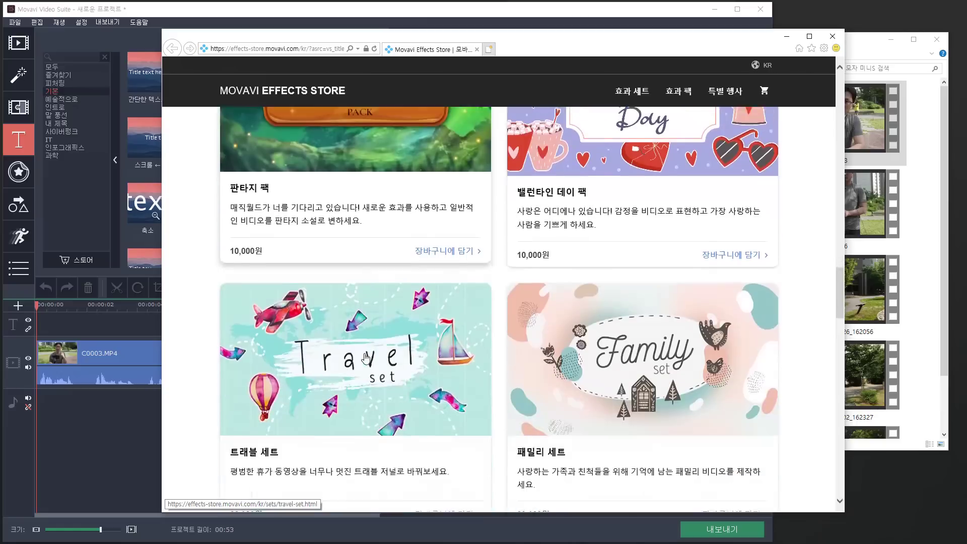
pyautogui.scroll(-5, 511, 350)
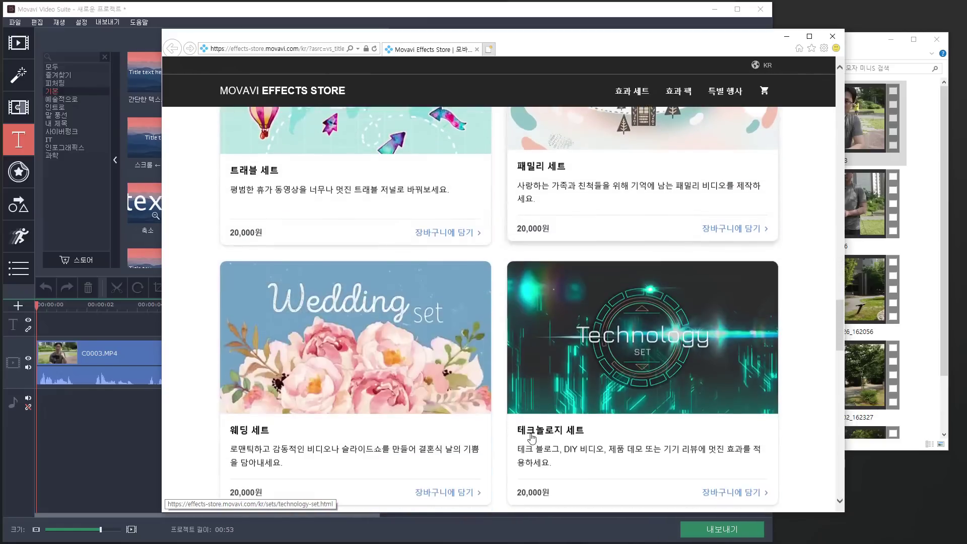
pyautogui.scroll(3, 510, 350)
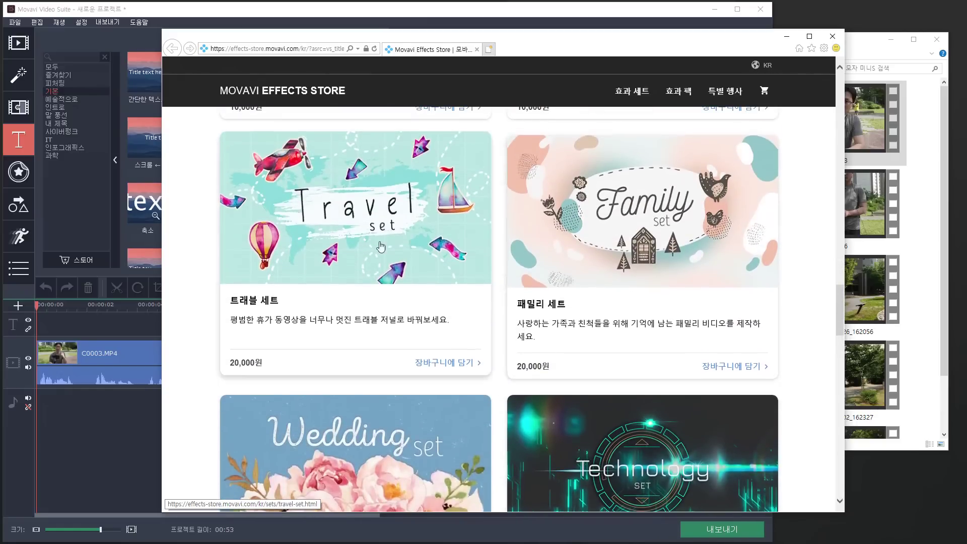
pyautogui.scroll(-6, 394, 280)
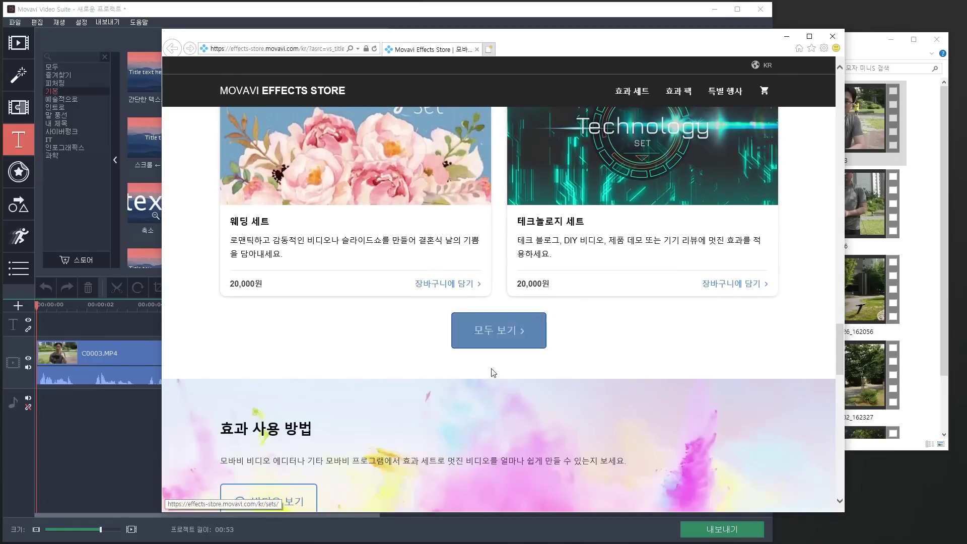
pyautogui.scroll(3, 493, 373)
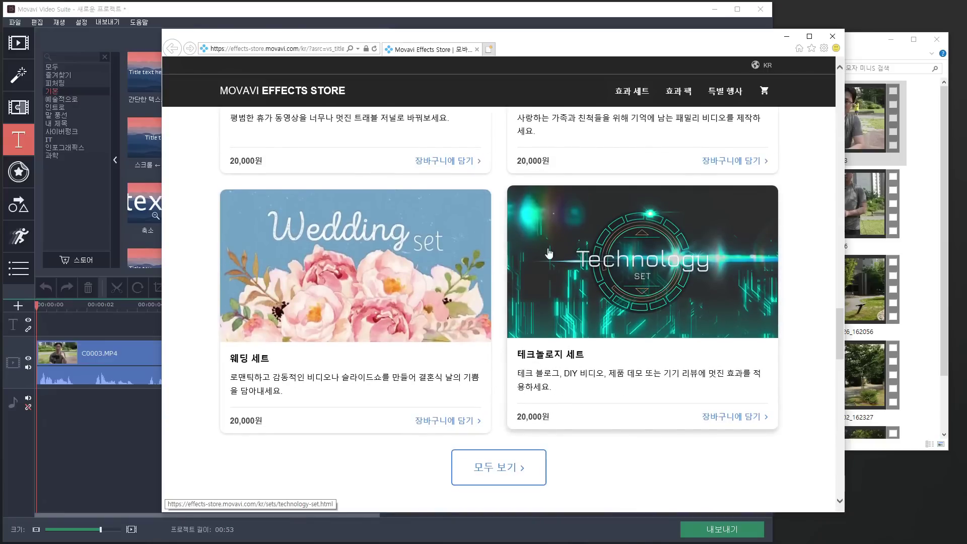
# Step: Return to Movavi Video Suite and preview cyberpunk (사이버펑크) titles, including 근접, 미래 프로젝트, 시뮬레이션, 속성 and 포스 필드 ↗
pyautogui.click(80, 194)
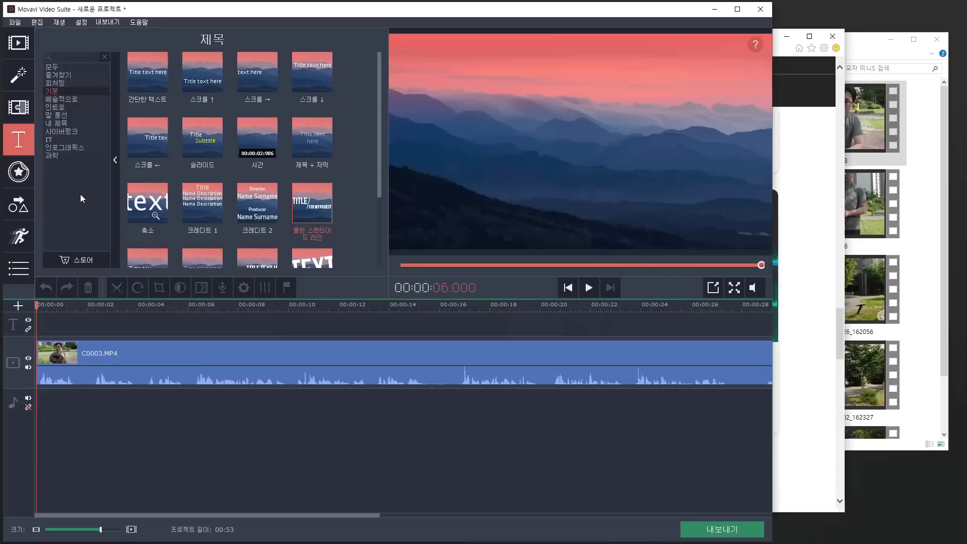
pyautogui.click(61, 130)
pyautogui.click(60, 139)
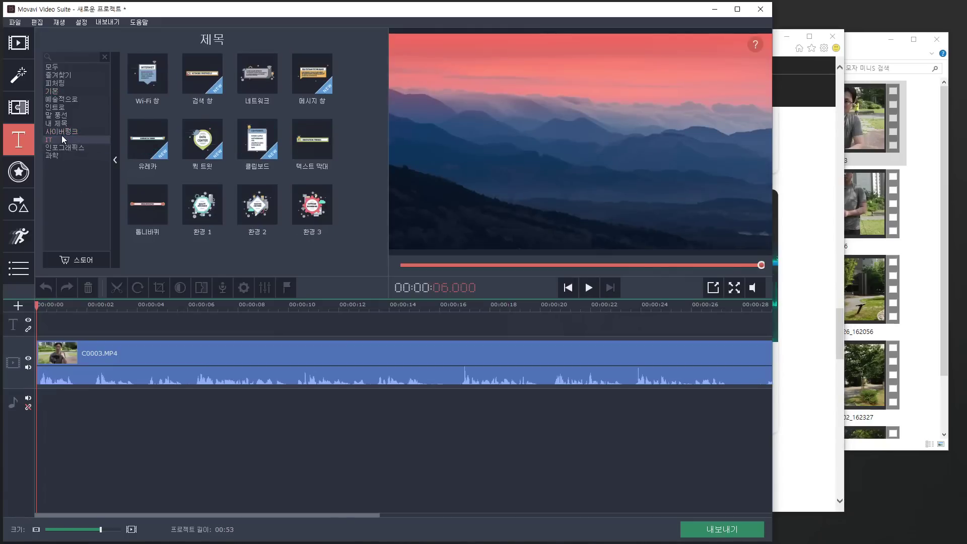
pyautogui.click(61, 130)
pyautogui.click(151, 75)
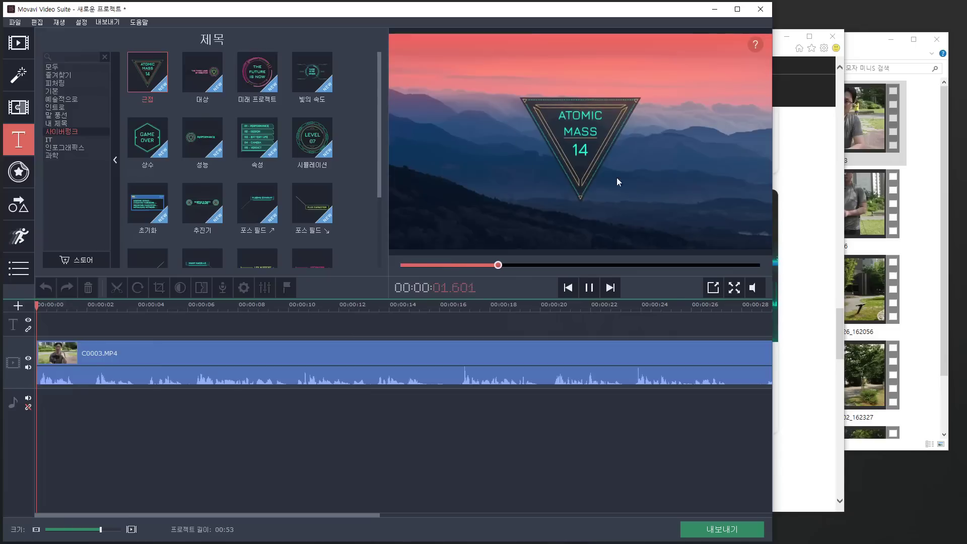
pyautogui.click(259, 75)
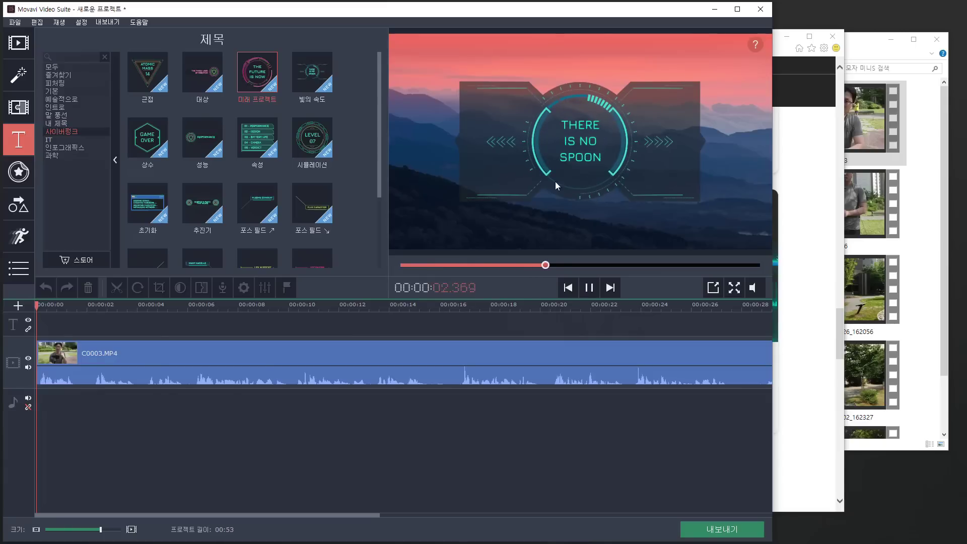
pyautogui.click(314, 151)
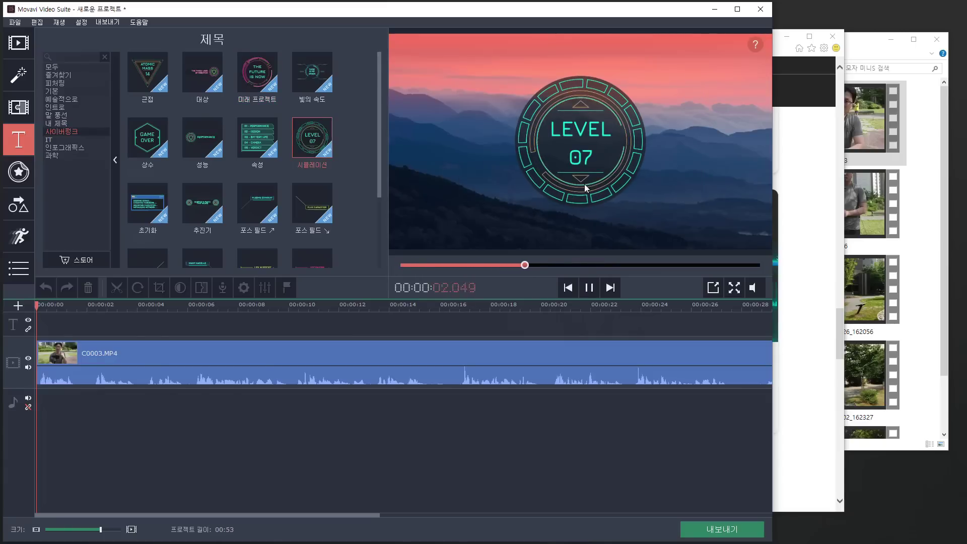
pyautogui.click(252, 149)
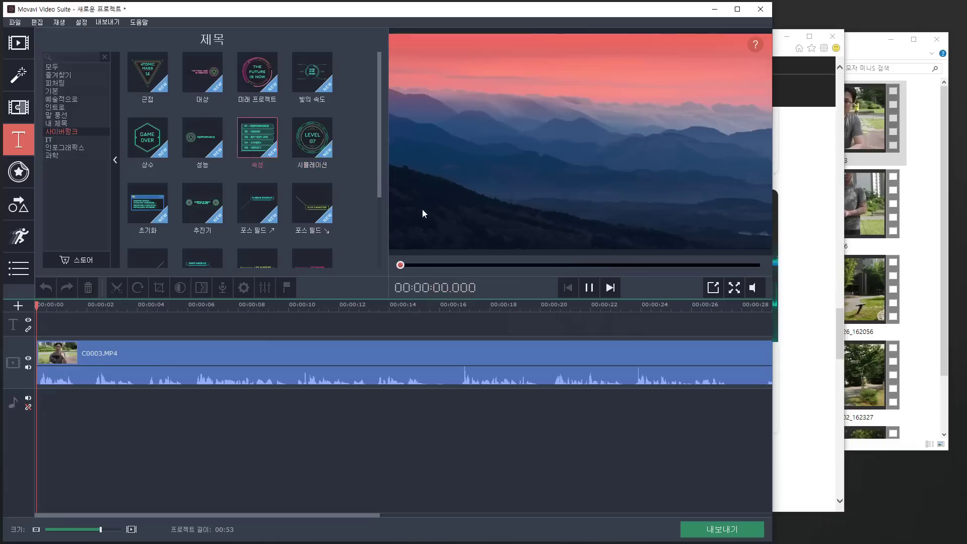
pyautogui.click(257, 204)
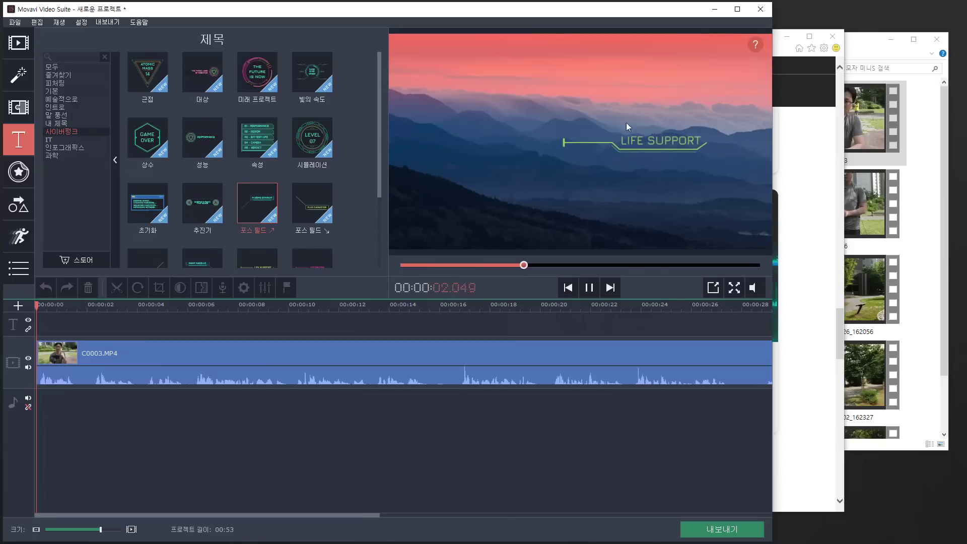
pyautogui.scroll(-3, 293, 217)
pyautogui.click(264, 237)
# Step: Preview titles in the IT, science (과학) and infographics (인포그래픽스) categories, including 클립보드, 리액션 2, 천체 물리학 and 가속
pyautogui.click(59, 141)
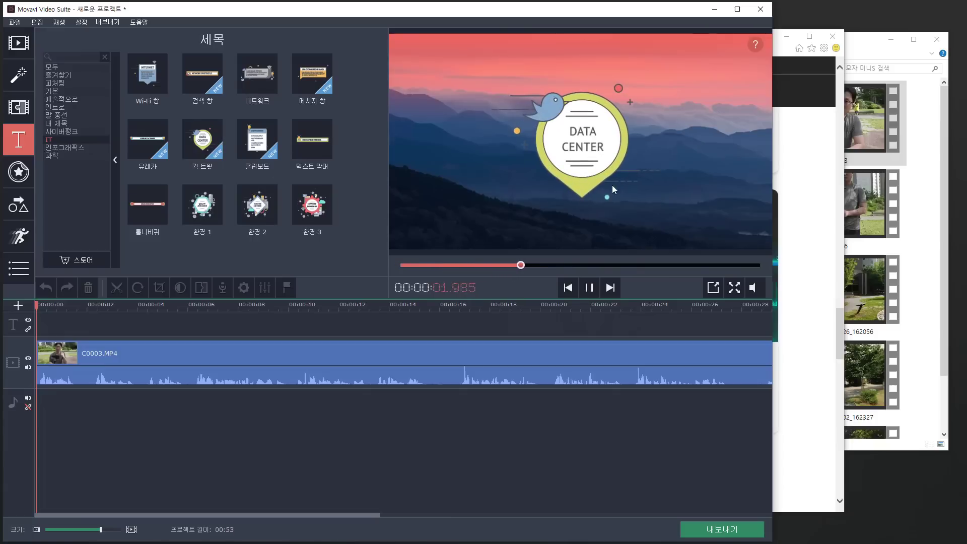
pyautogui.click(258, 150)
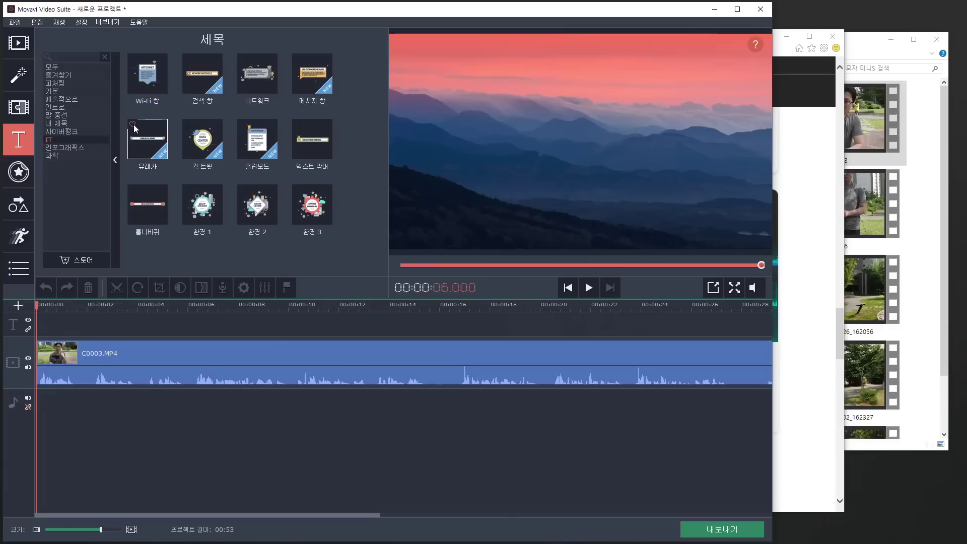
pyautogui.click(65, 147)
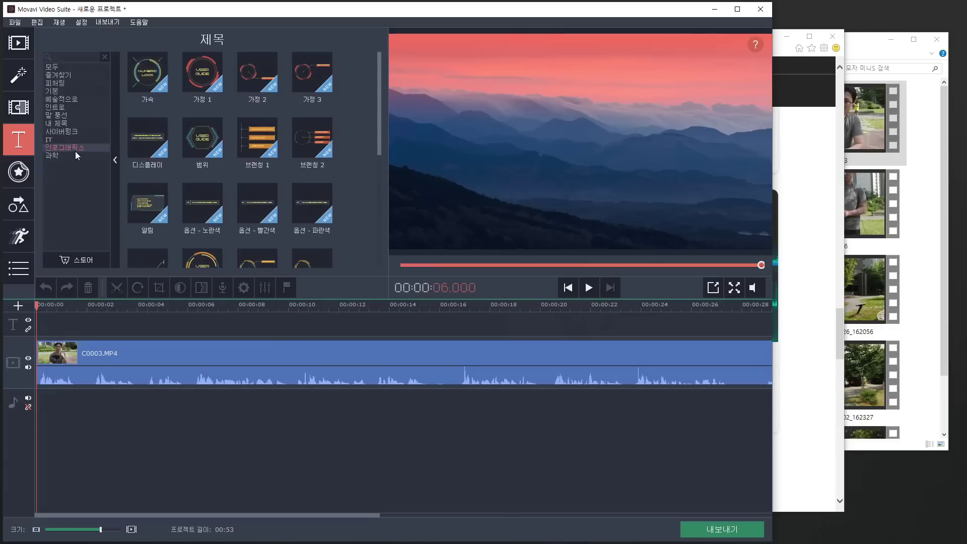
pyautogui.click(66, 156)
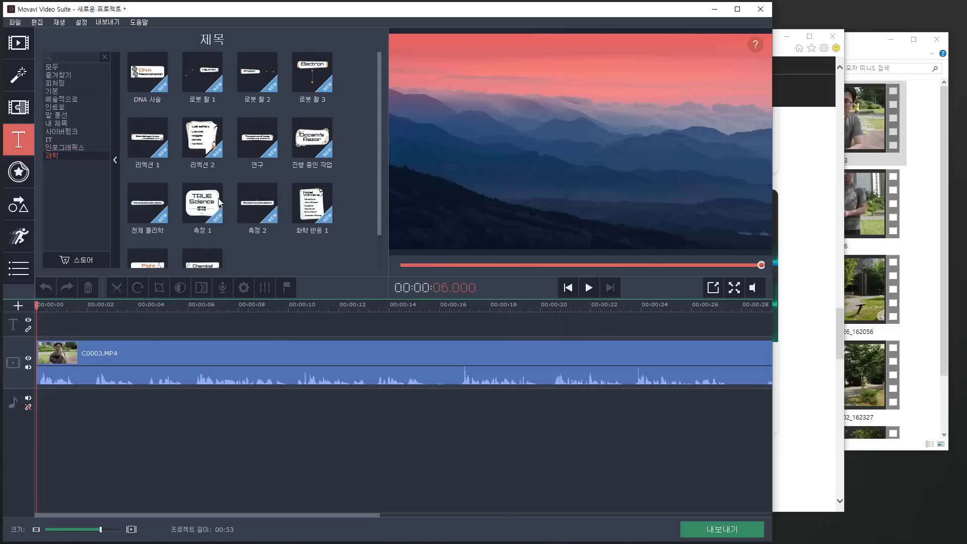
pyautogui.click(204, 149)
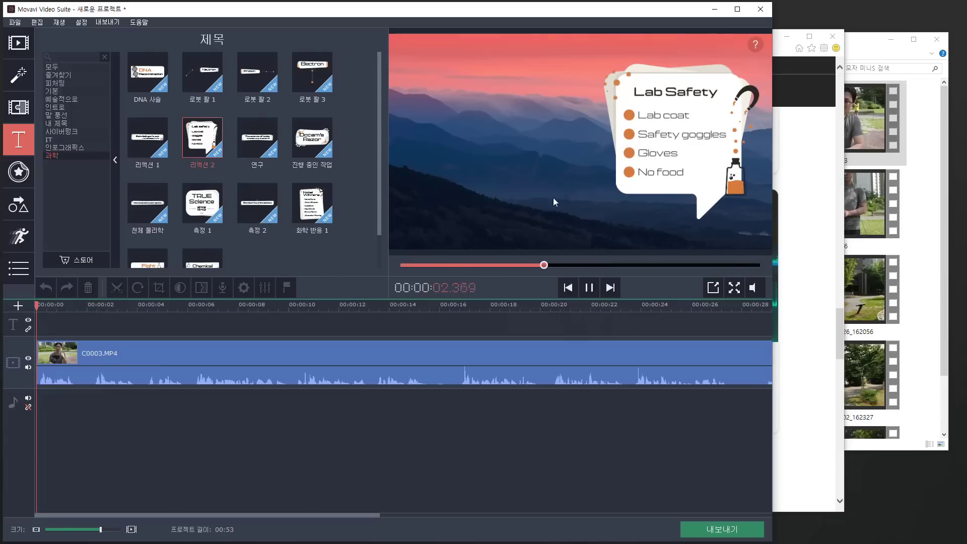
pyautogui.click(149, 202)
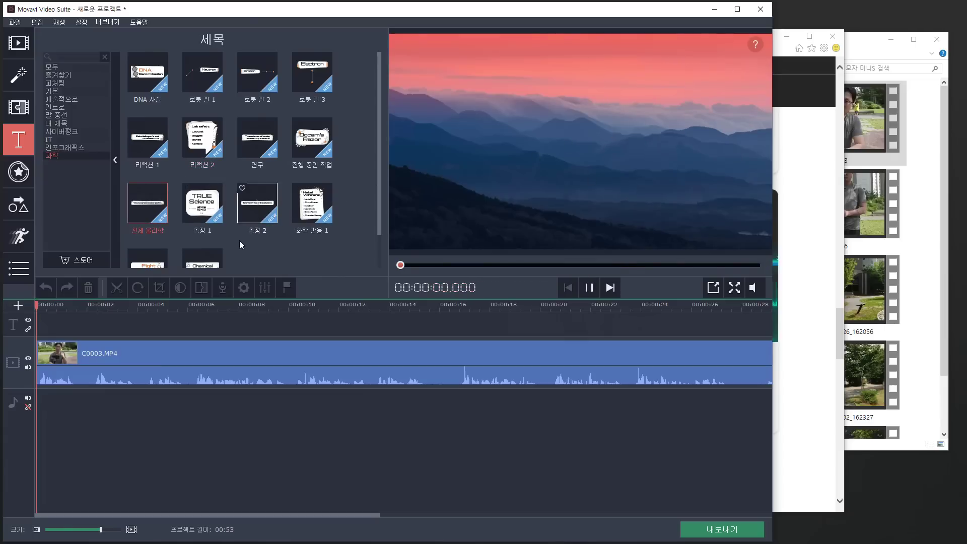
pyautogui.click(76, 148)
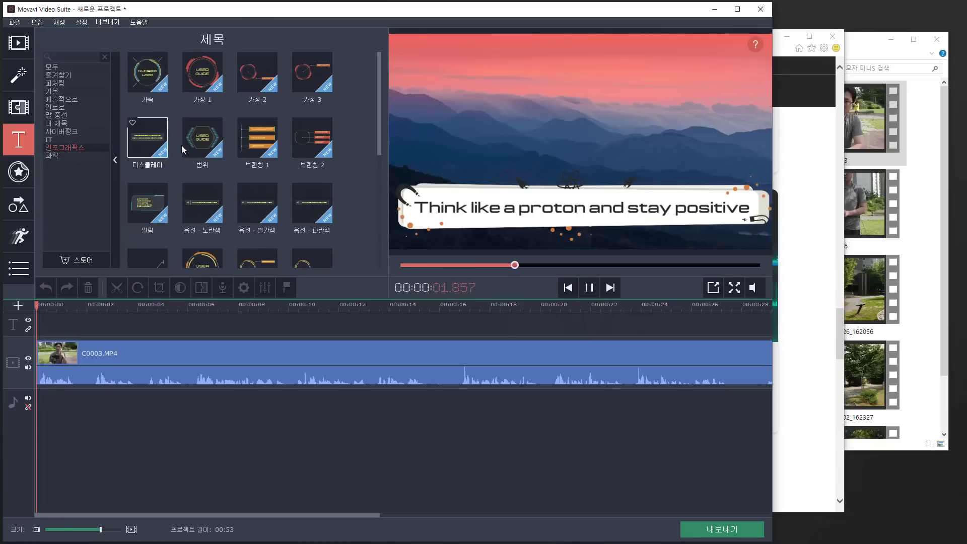
pyautogui.click(158, 75)
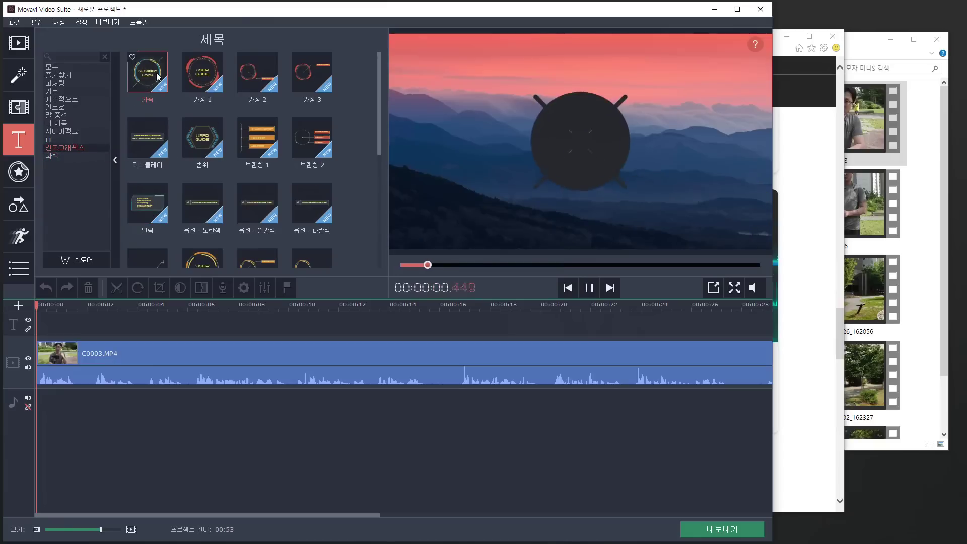
# Step: Go back to the IT category and preview the 환경 titles, including 환경 3
pyautogui.click(72, 140)
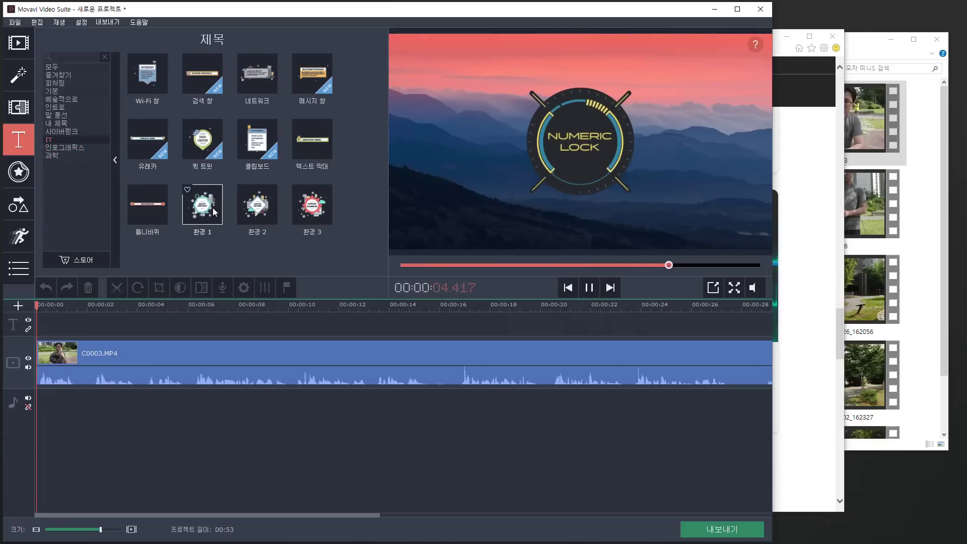
pyautogui.click(262, 222)
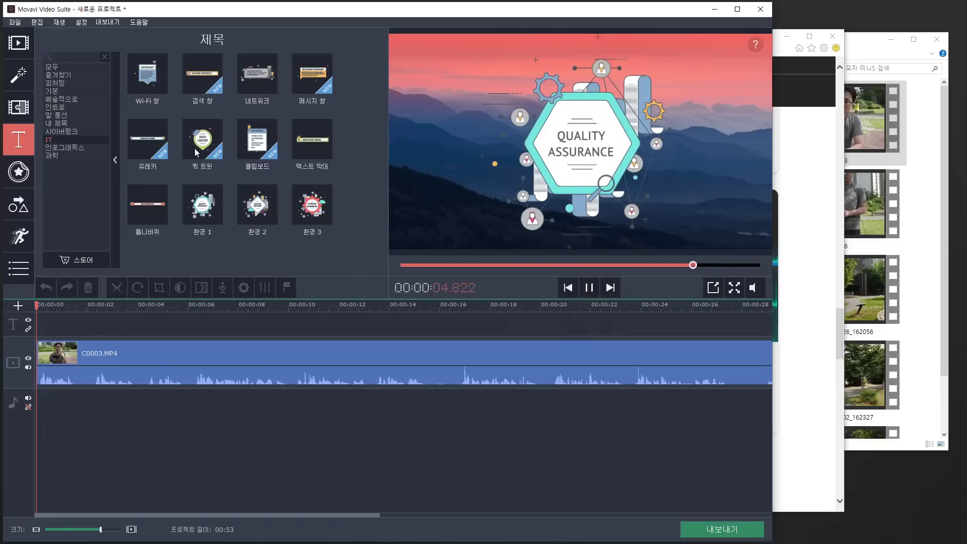
pyautogui.click(301, 217)
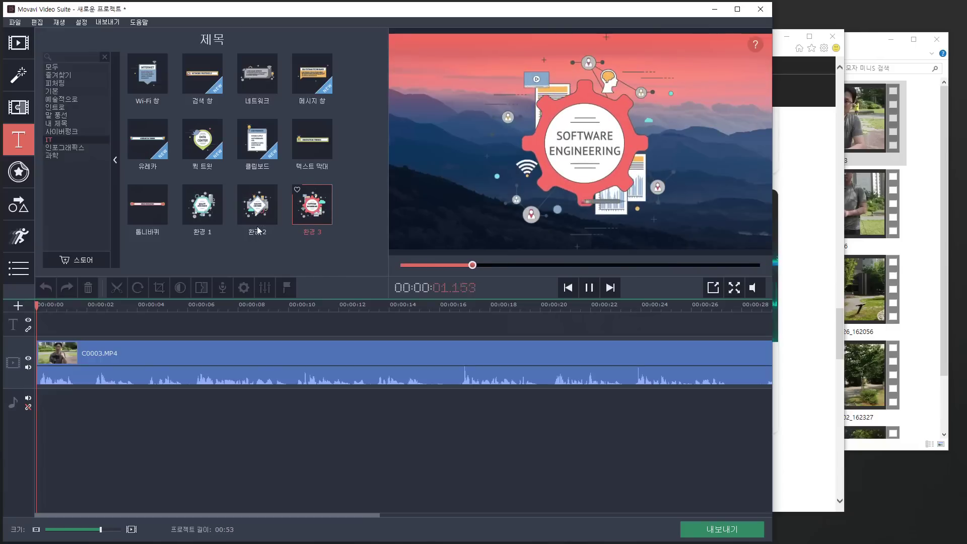
# Step: Insert and play the 환경 3 title ahead of C0003.MP4 on the video track, and move it to the start of the title track
pyautogui.moveTo(313, 210); pyautogui.dragTo(37, 349)
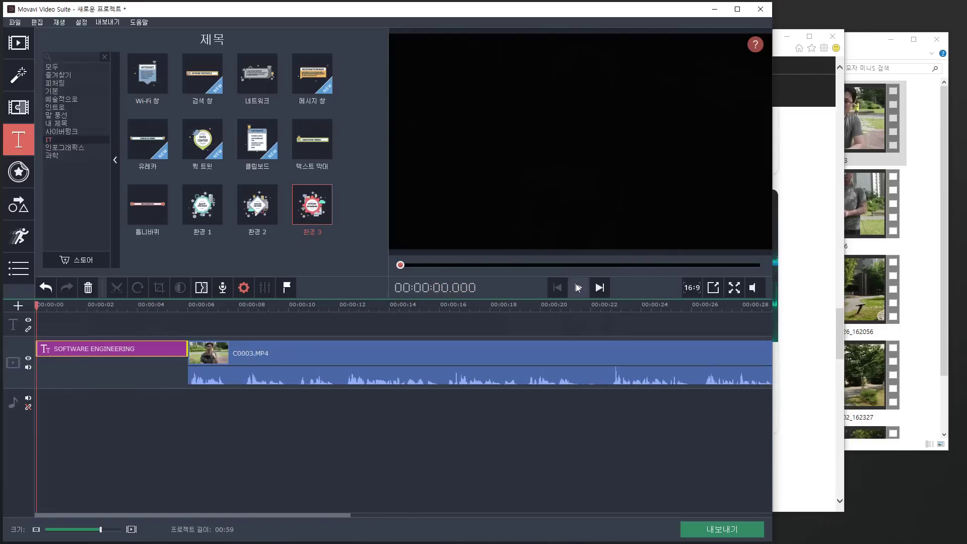
pyautogui.click(579, 287)
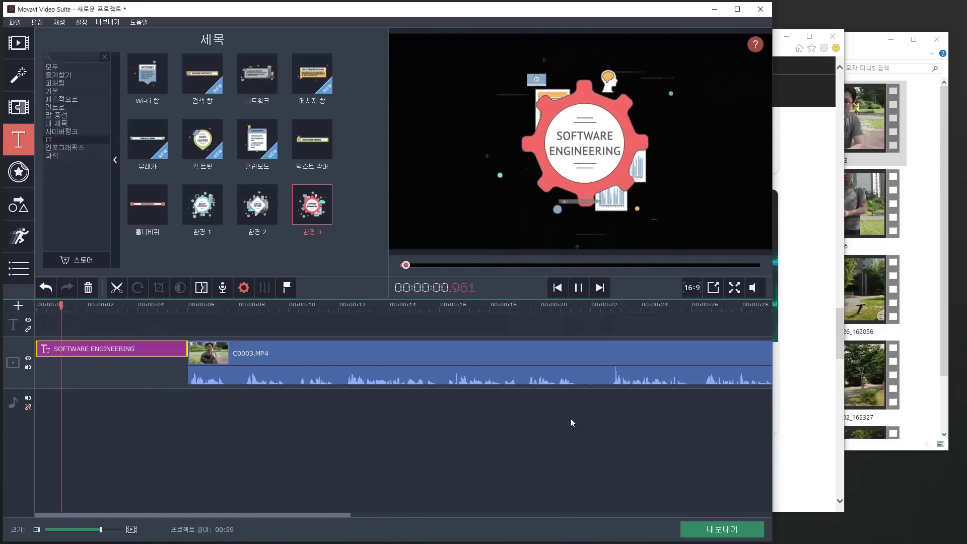
pyautogui.click(580, 292)
pyautogui.moveTo(56, 350); pyautogui.dragTo(56, 330)
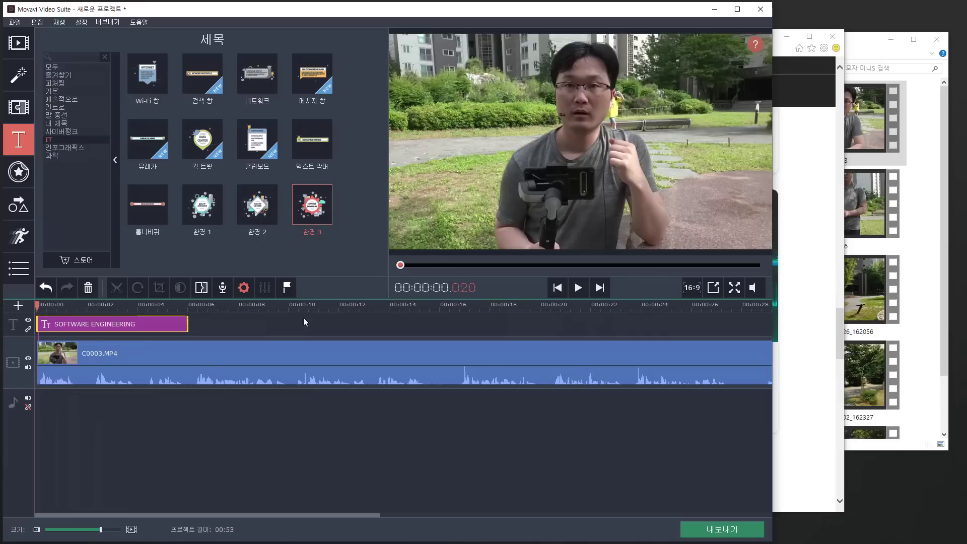
# Step: Play the opening of the timeline from the start to preview the SOFTWARE ENGINEERING title over the video
pyautogui.click(37, 308)
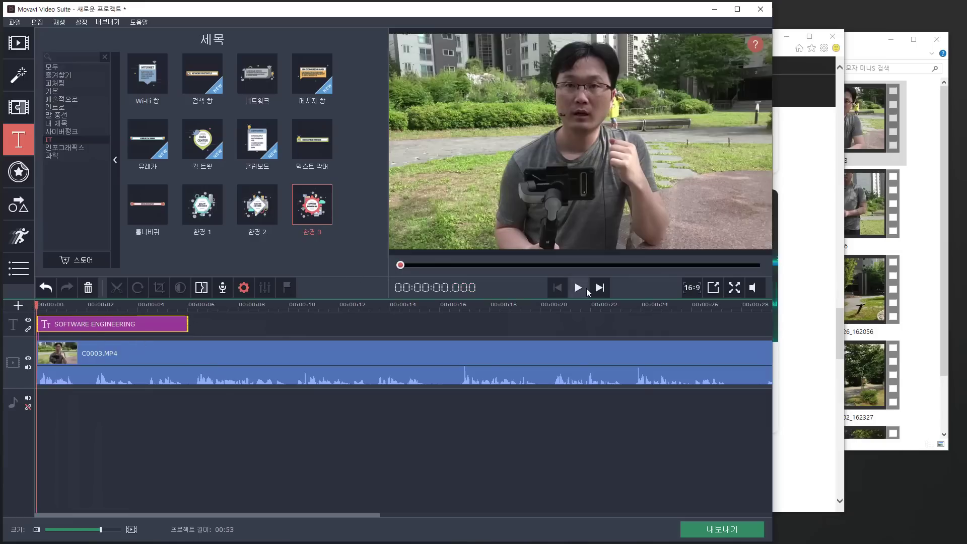
pyautogui.click(579, 288)
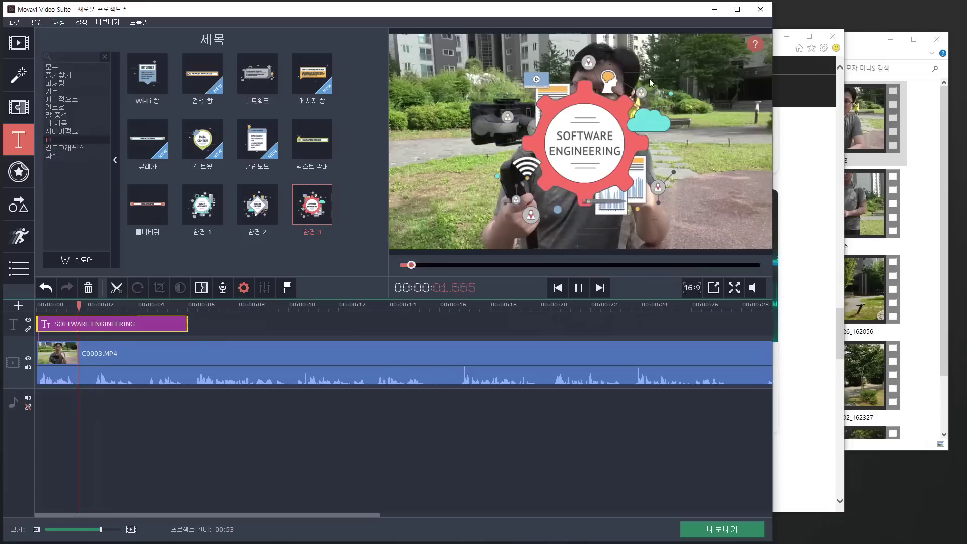
pyautogui.click(579, 288)
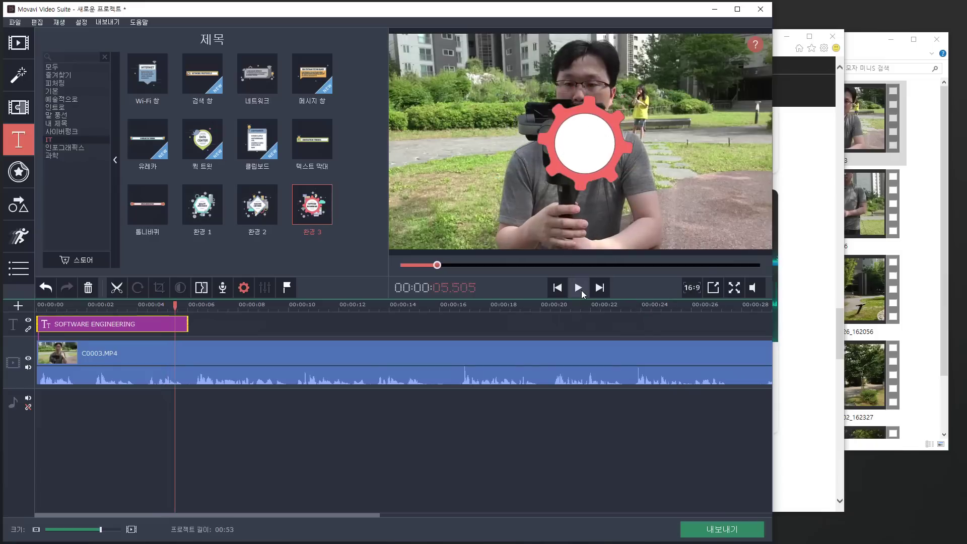
# Step: Open the SOFTWARE ENGINEERING title for editing and move it to the right side of the video frame
pyautogui.click(83, 328)
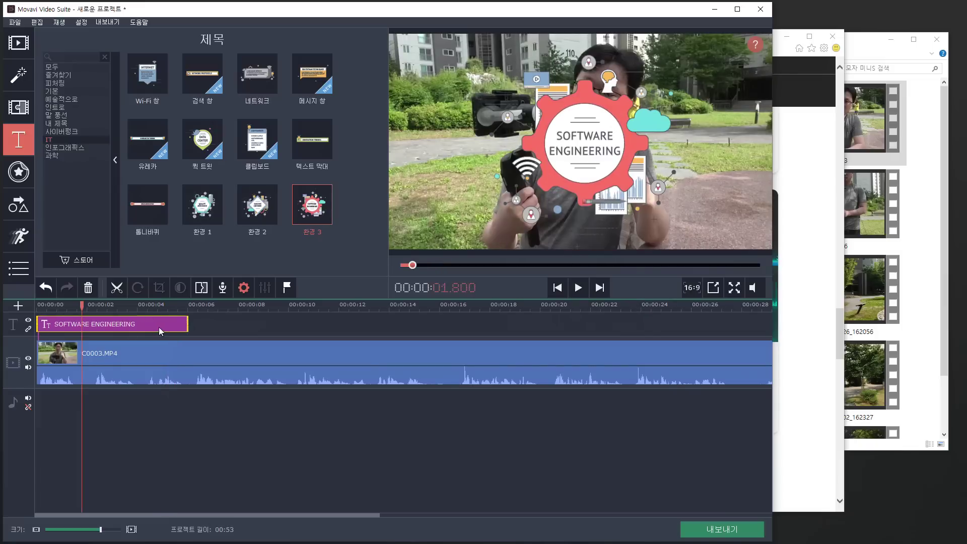
pyautogui.rightClick(108, 325)
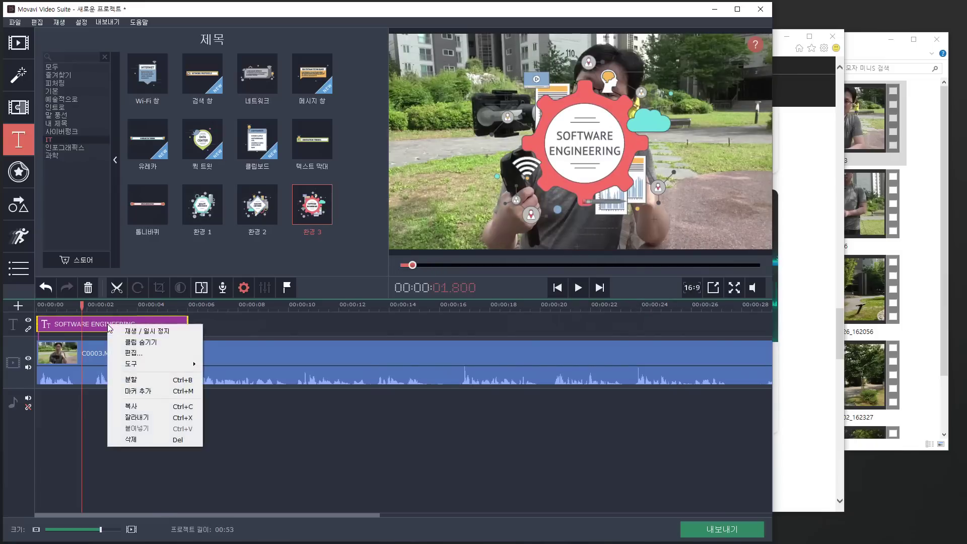
pyautogui.click(138, 353)
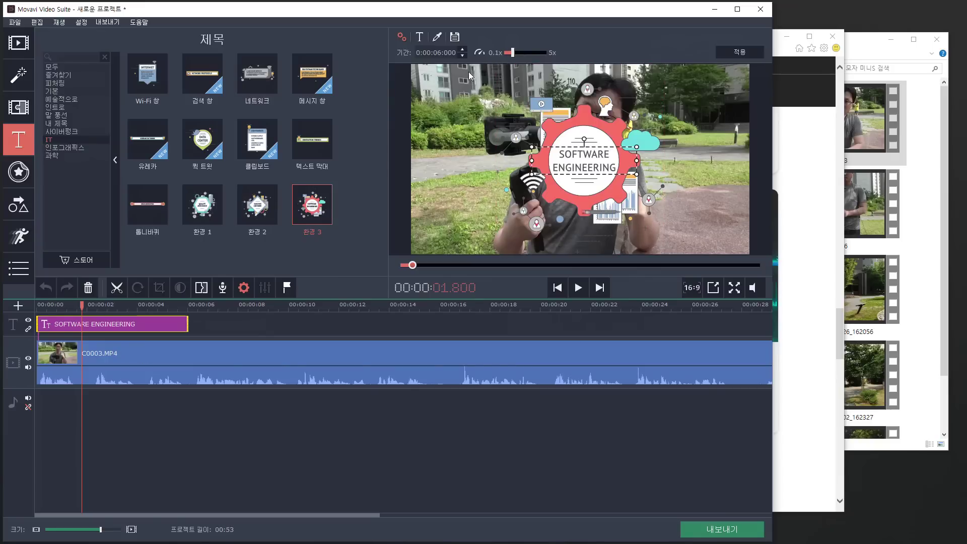
pyautogui.moveTo(569, 158); pyautogui.dragTo(648, 160)
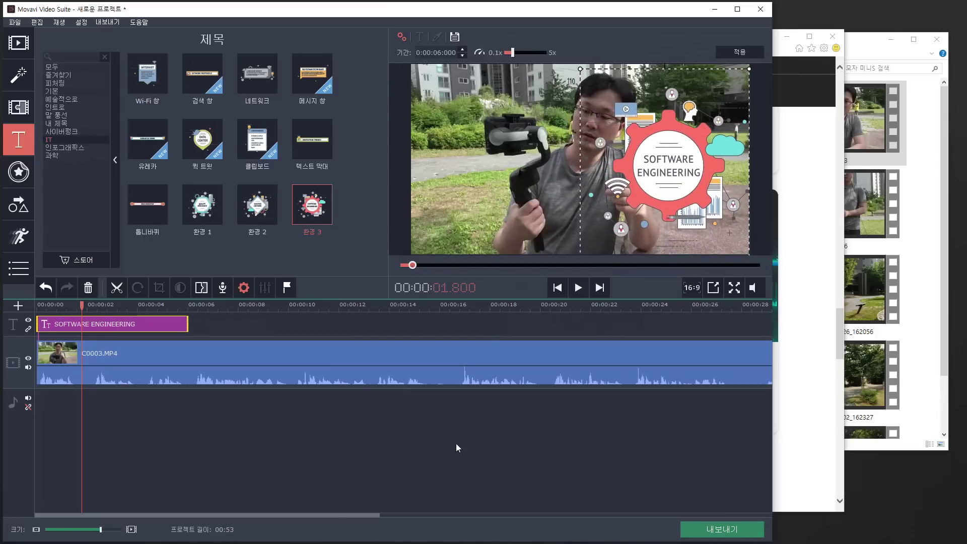
pyautogui.click(255, 407)
# Step: Replay the opening from the start to check the repositioned gear title
pyautogui.moveTo(81, 307); pyautogui.dragTo(36, 307)
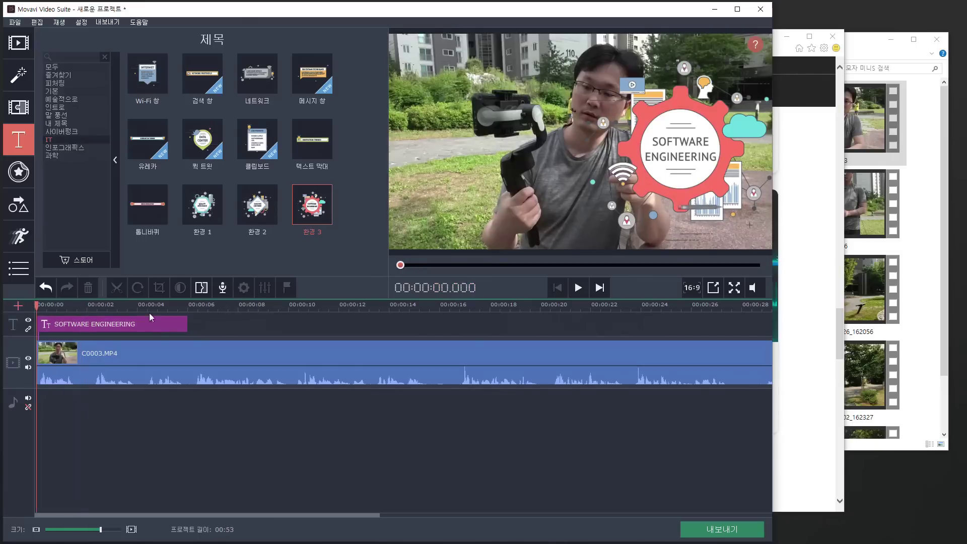
pyautogui.click(577, 287)
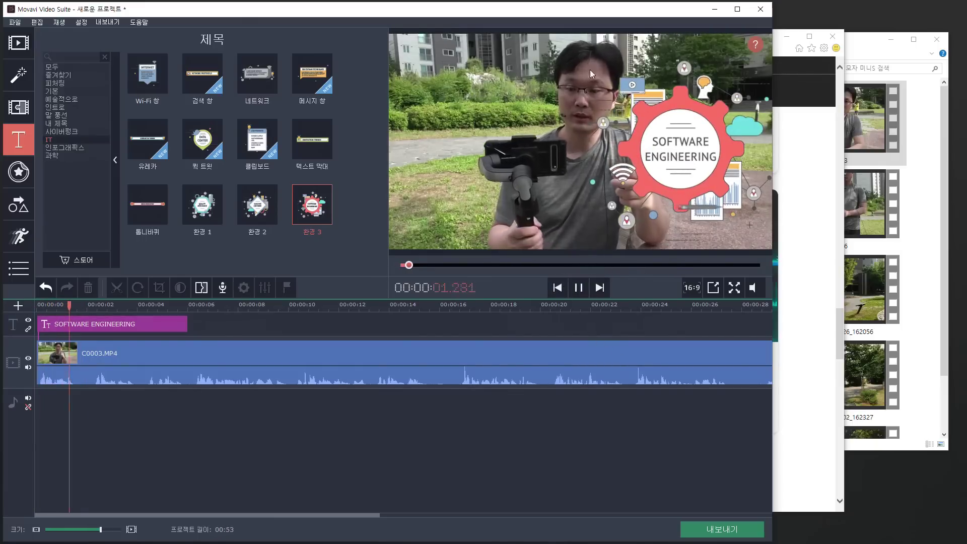
pyautogui.click(582, 291)
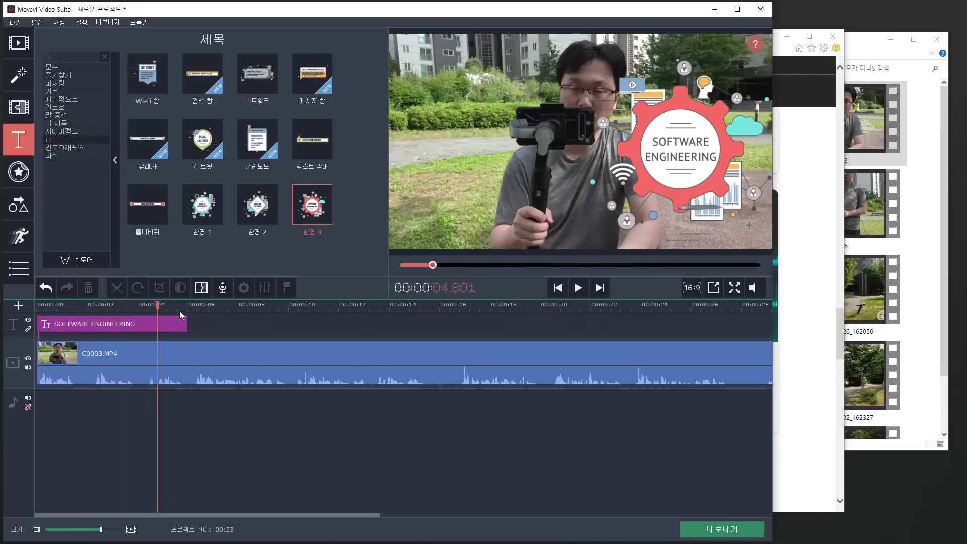
# Step: Hide the title track and play the opening, restoring the track and replaying for comparison
pyautogui.click(69, 326)
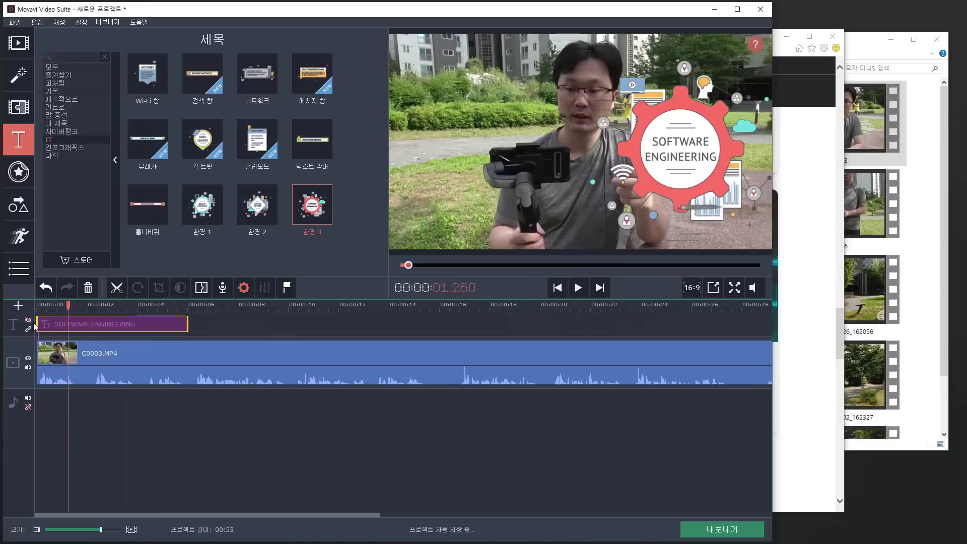
pyautogui.moveTo(68, 304); pyautogui.dragTo(37, 304)
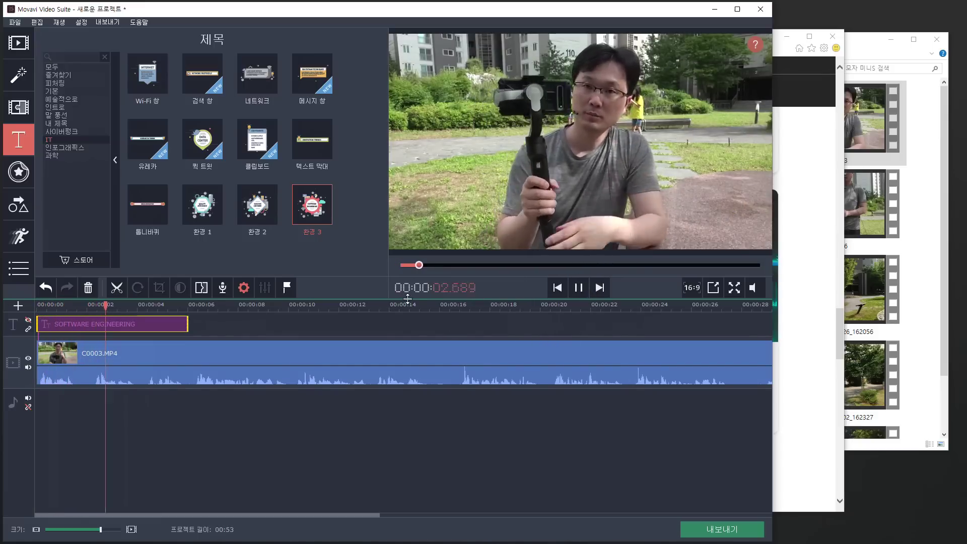
pyautogui.click(578, 288)
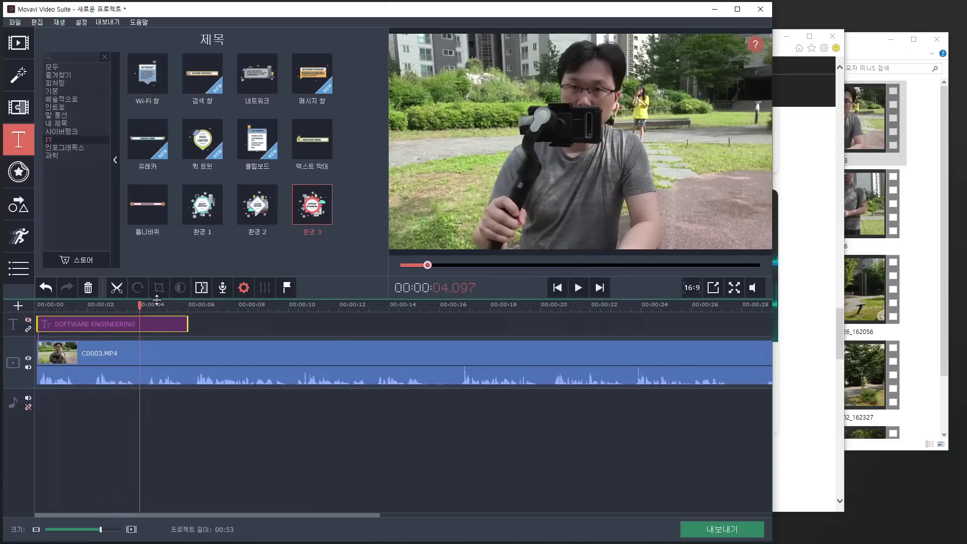
pyautogui.moveTo(136, 307); pyautogui.dragTo(15, 305)
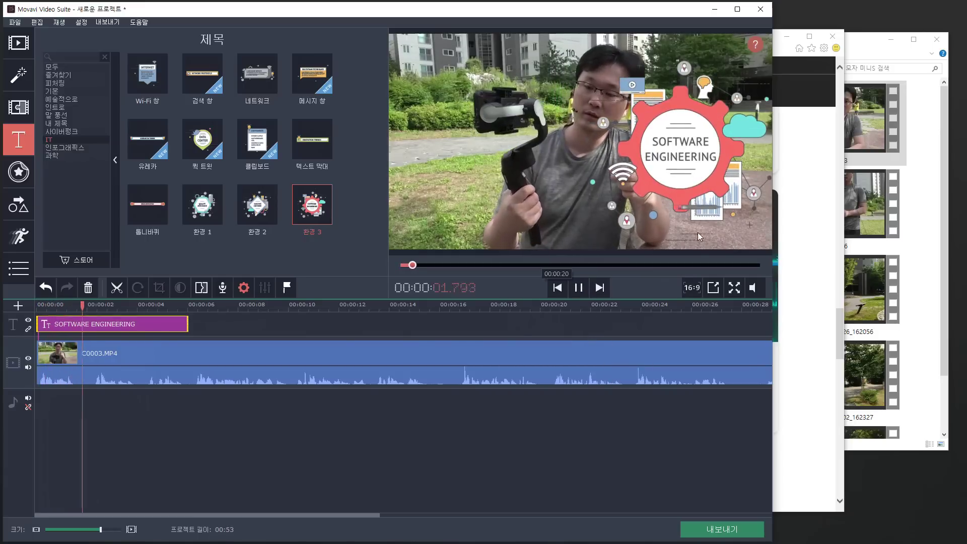
pyautogui.click(579, 288)
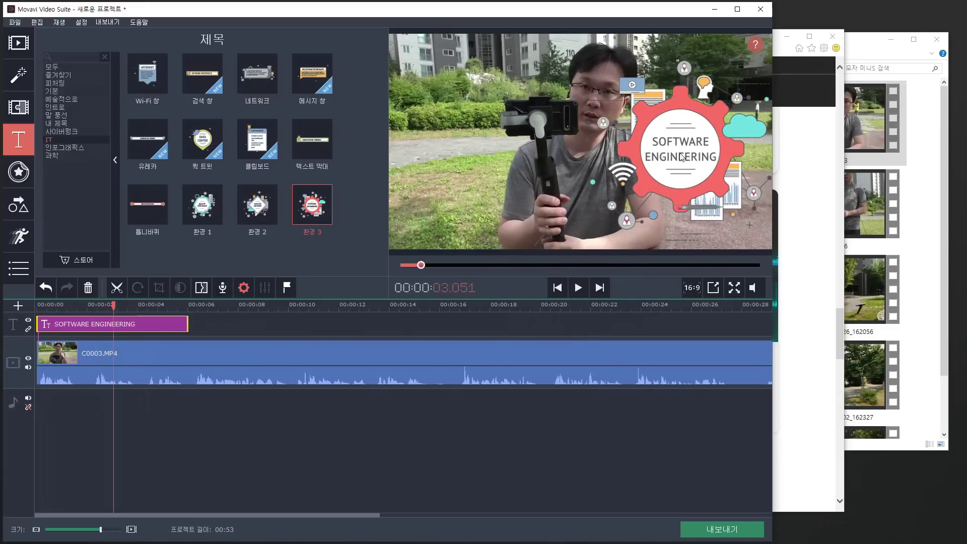
# Step: Change the gear title's two text lines to MOZA and MINI-S
pyautogui.click(89, 326)
pyautogui.rightClick(90, 326)
pyautogui.click(167, 344)
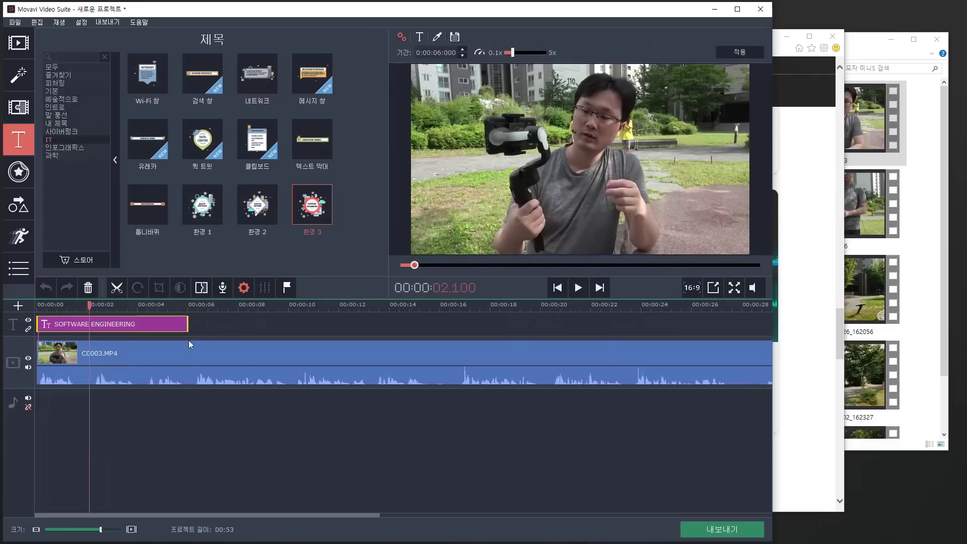
pyautogui.doubleClick(657, 162)
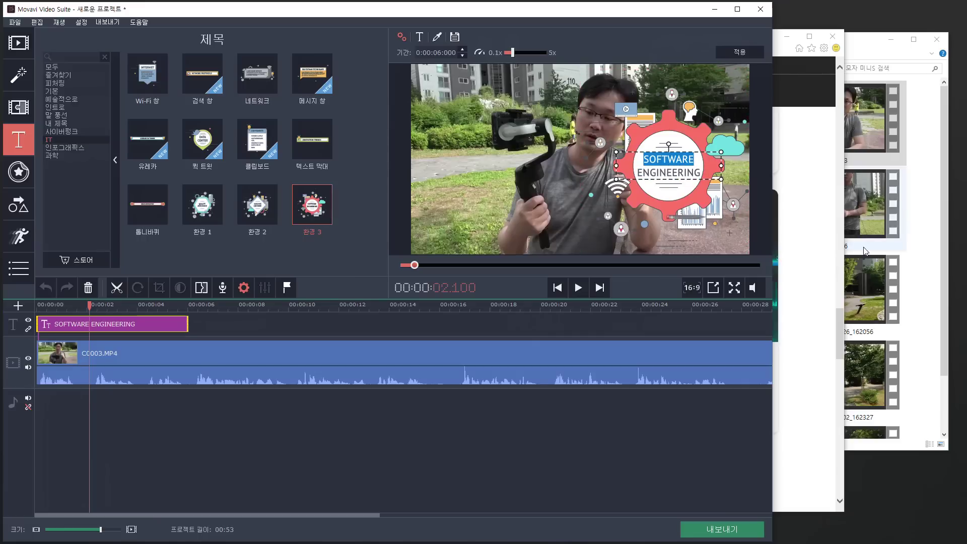
pyautogui.write('Mo')
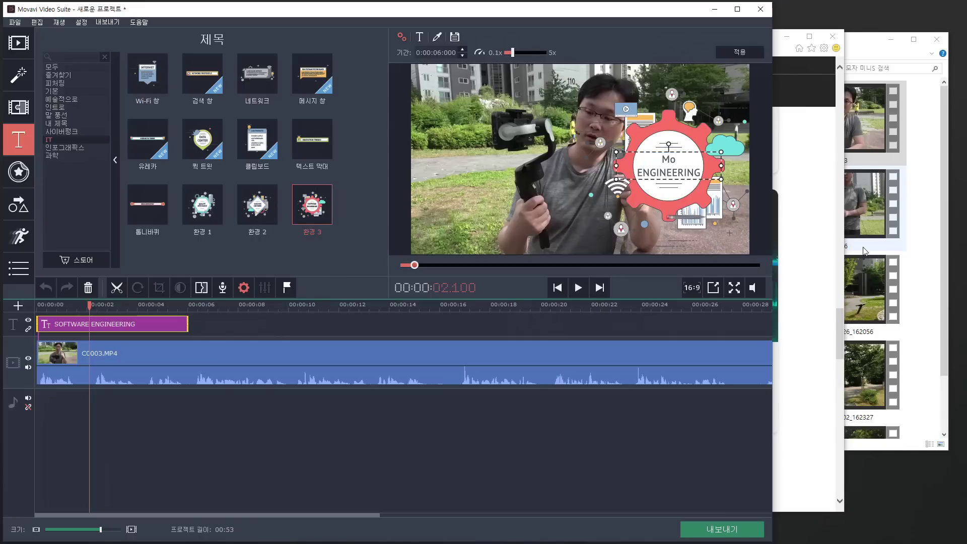
pyautogui.press('BackSpace')
pyautogui.write('OZA')
pyautogui.doubleClick(700, 177)
pyautogui.write('MINI')
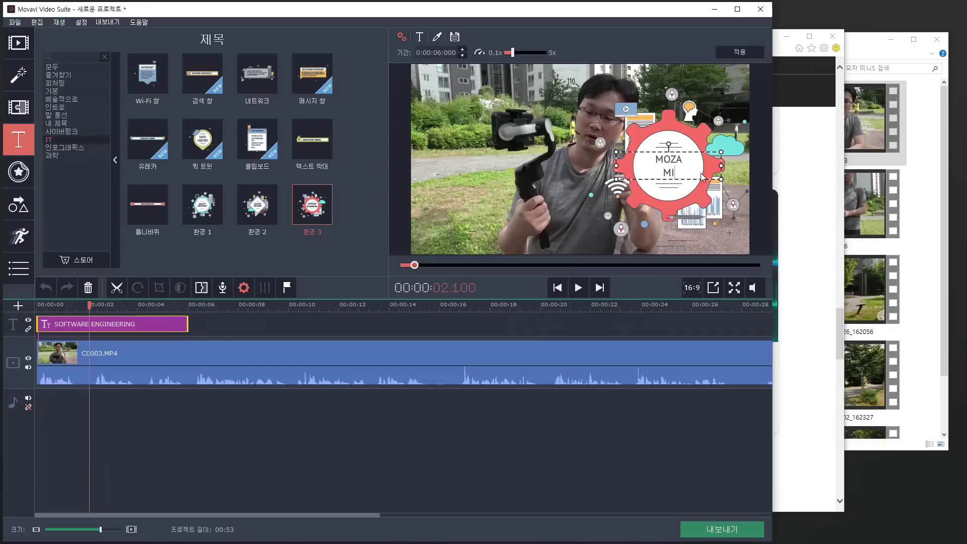
pyautogui.write('-S')
pyautogui.click(700, 231)
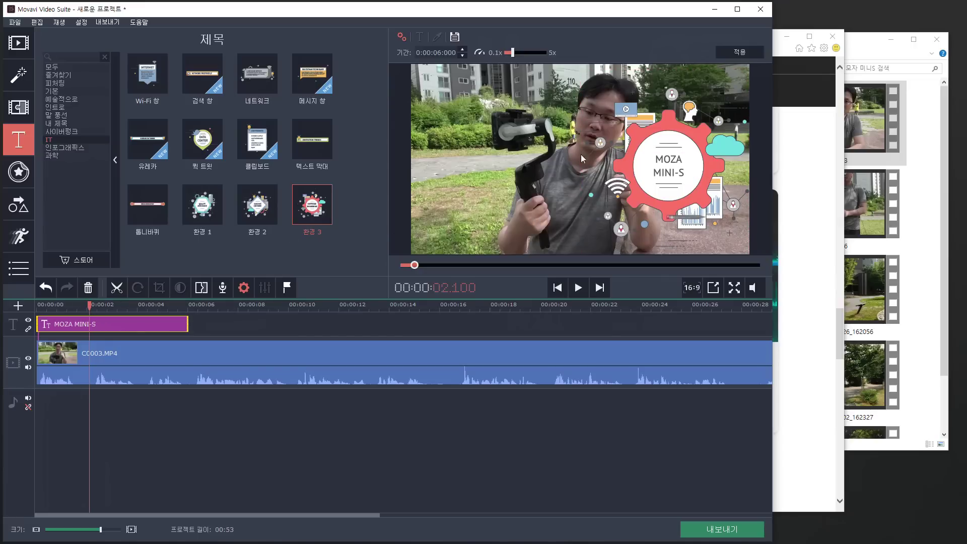
# Step: Browse the fonts available for the word MOZA in the gear title
pyautogui.doubleClick(663, 161)
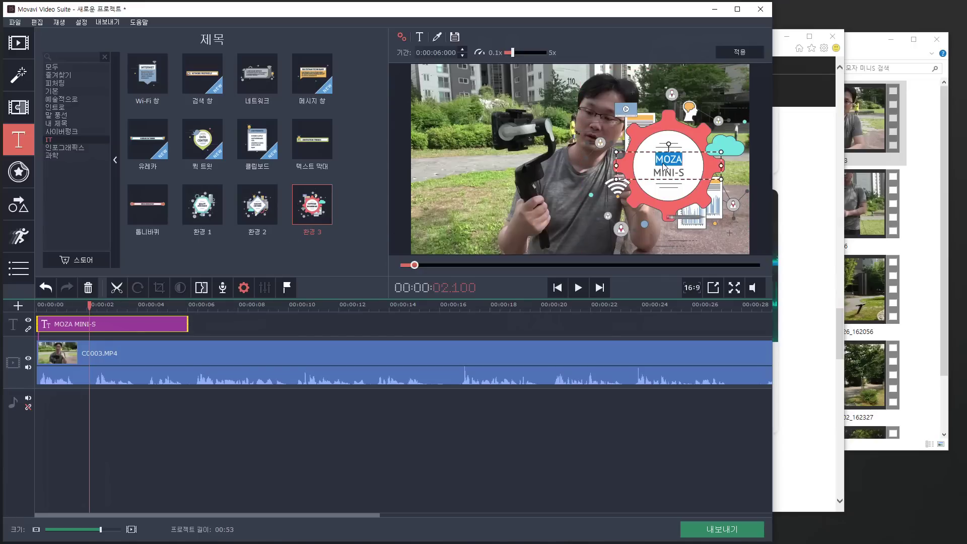
pyautogui.click(421, 38)
pyautogui.click(507, 52)
pyautogui.scroll(3, 492, 85)
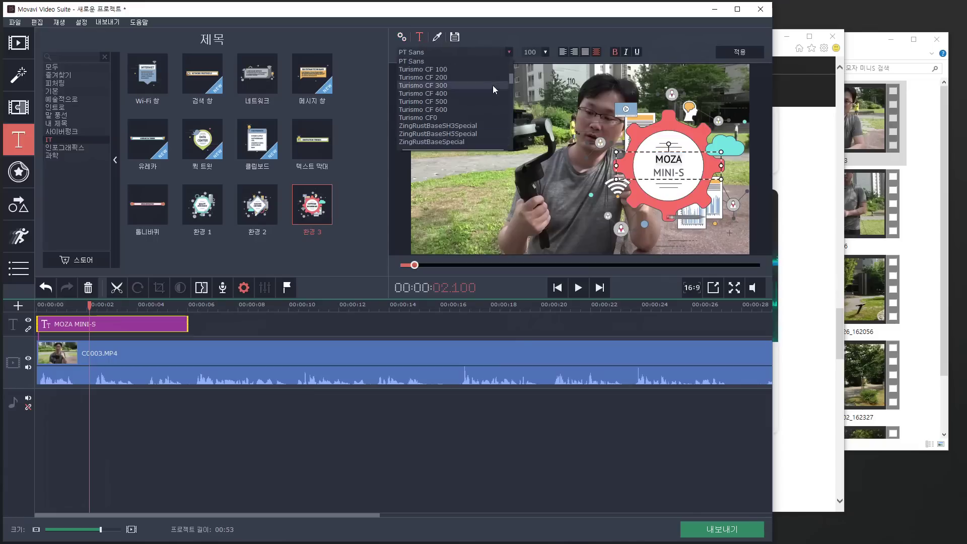
pyautogui.click(506, 51)
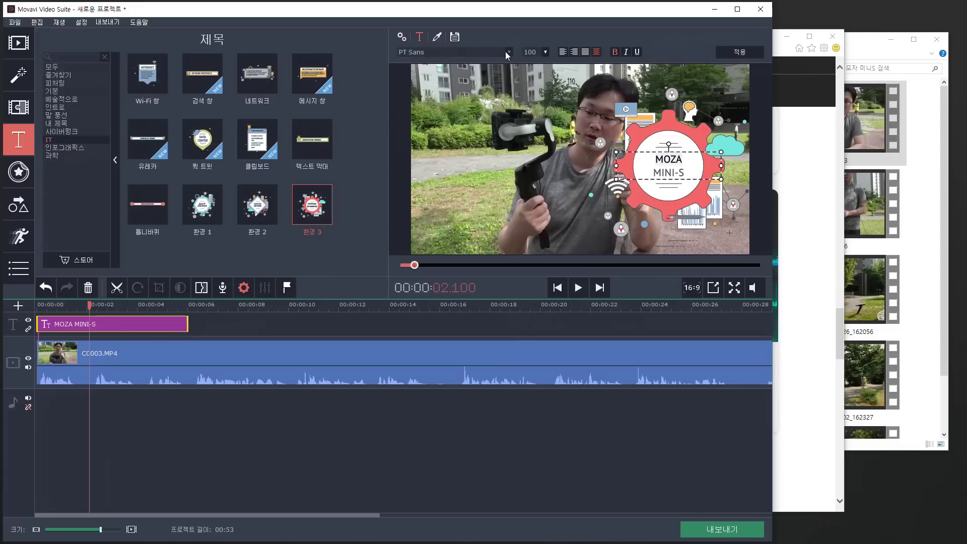
pyautogui.click(635, 186)
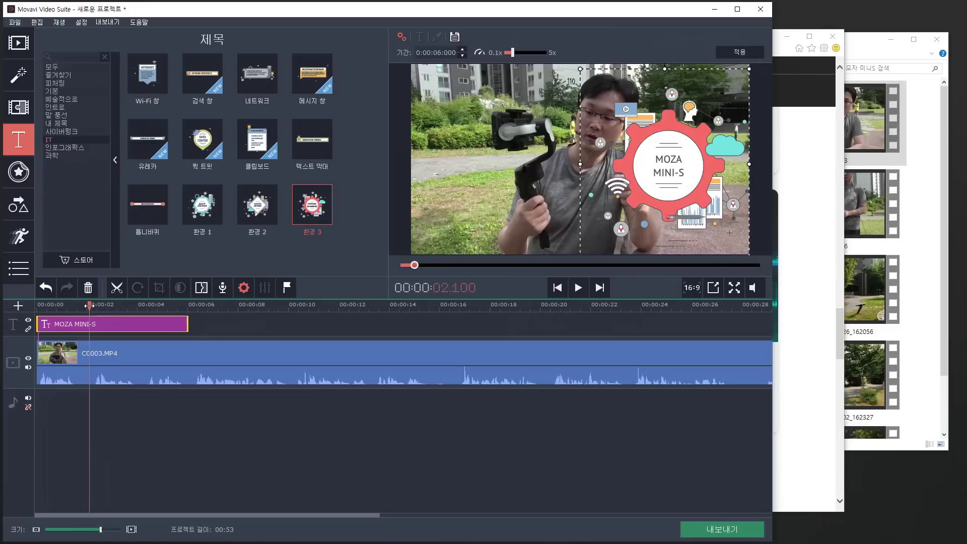
# Step: Play the MOZA MINI-S title through to just past its end, at about 6 seconds
pyautogui.click(579, 287)
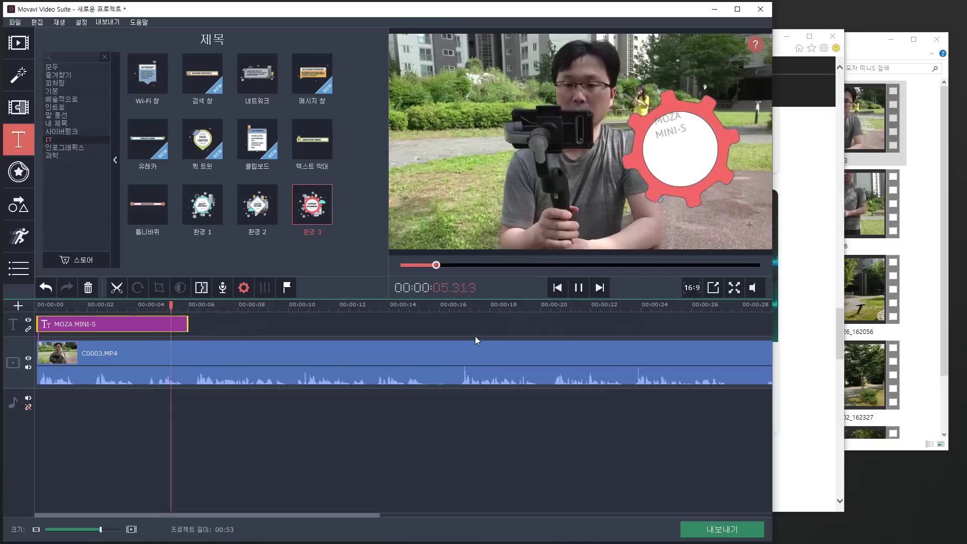
pyautogui.click(578, 288)
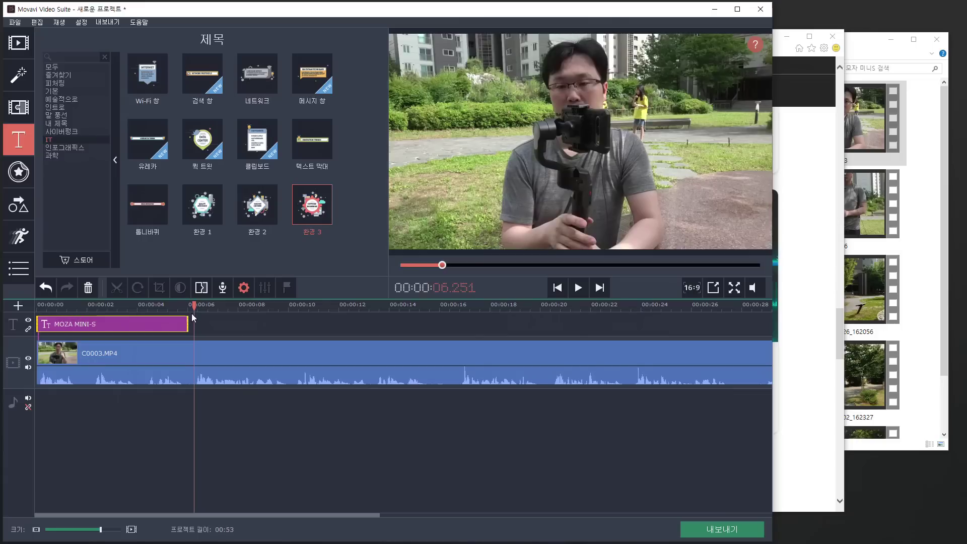
pyautogui.moveTo(192, 305)
pyautogui.mouseDown()
pyautogui.moveTo(39, 305)
pyautogui.moveTo(194, 304)
pyautogui.mouseUp()
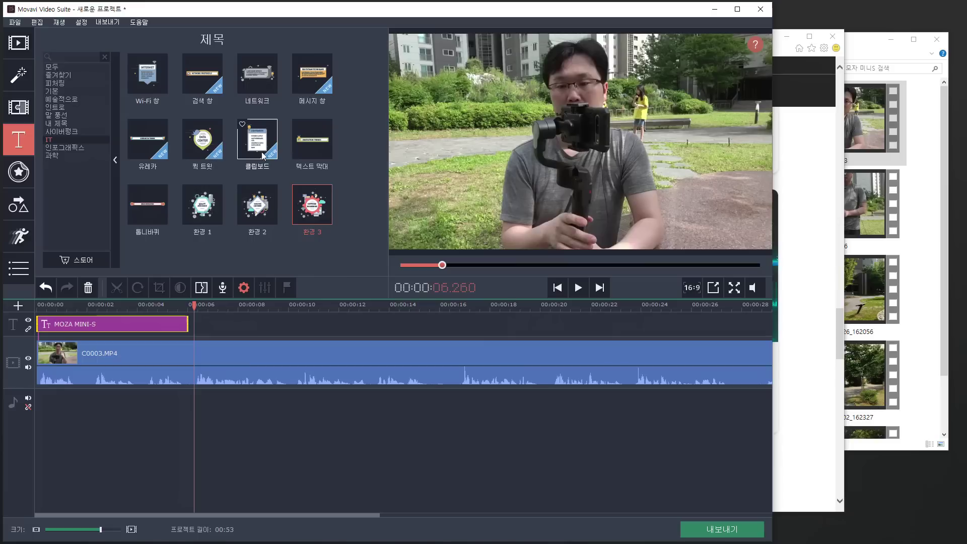
# Step: Add the 클립보드 title to the title track at about 12 seconds and fit it, reduced in size, on the left side of the video frame
pyautogui.click(260, 143)
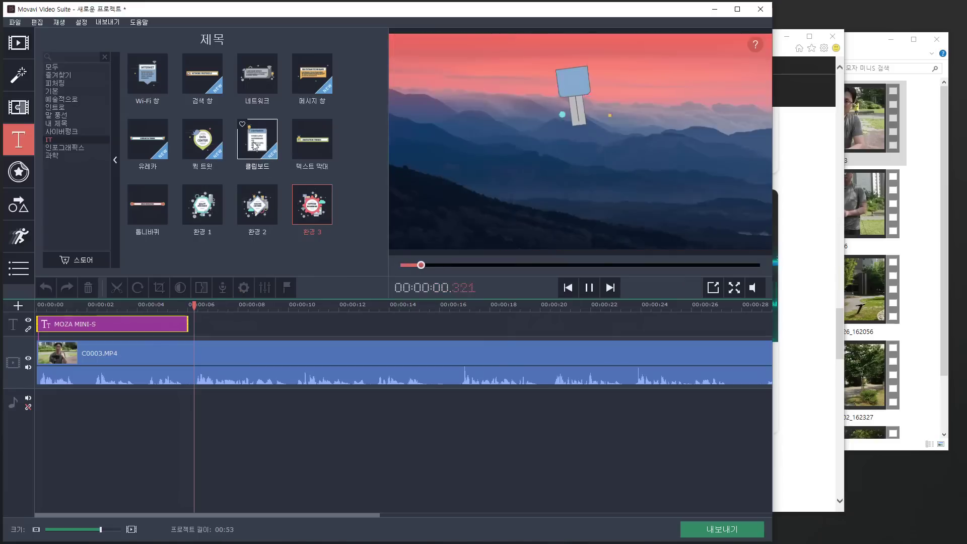
pyautogui.moveTo(257, 139); pyautogui.dragTo(345, 328)
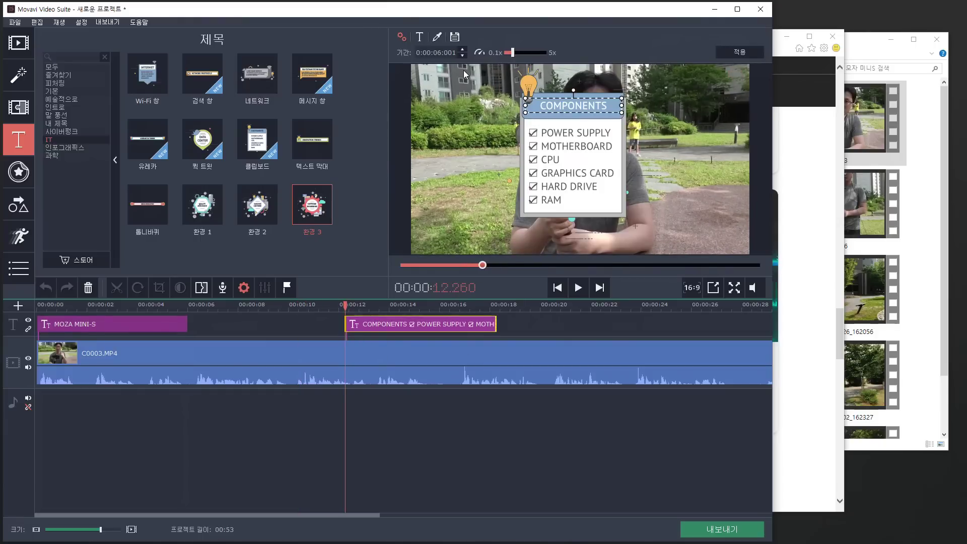
pyautogui.click(548, 147)
pyautogui.moveTo(548, 147); pyautogui.dragTo(459, 147)
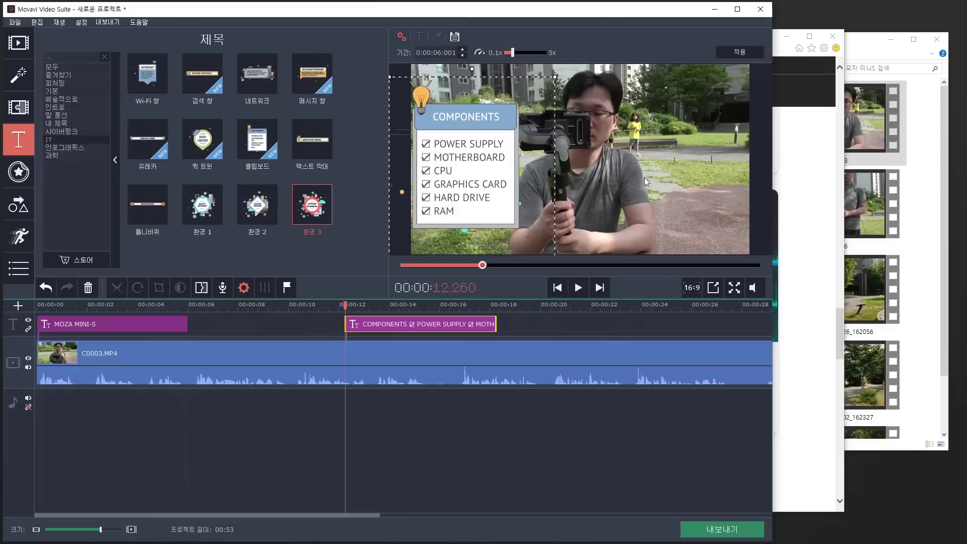
pyautogui.moveTo(555, 77); pyautogui.dragTo(499, 141)
pyautogui.moveTo(436, 195); pyautogui.dragTo(451, 177)
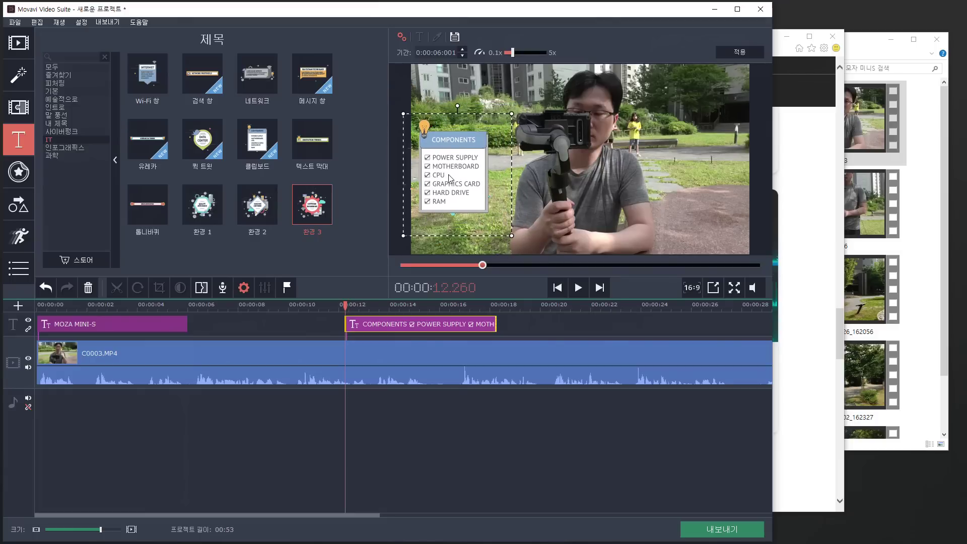
# Step: Edit the COMPONENTS clipboard title, replacing the last checklist item, RAM, with 확인할것
pyautogui.rightClick(398, 324)
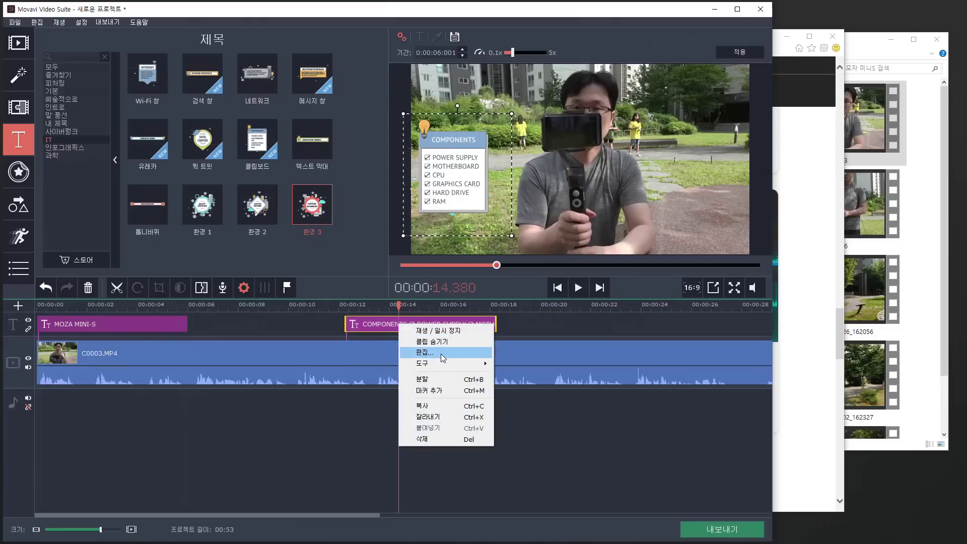
pyautogui.click(443, 360)
pyautogui.click(448, 164)
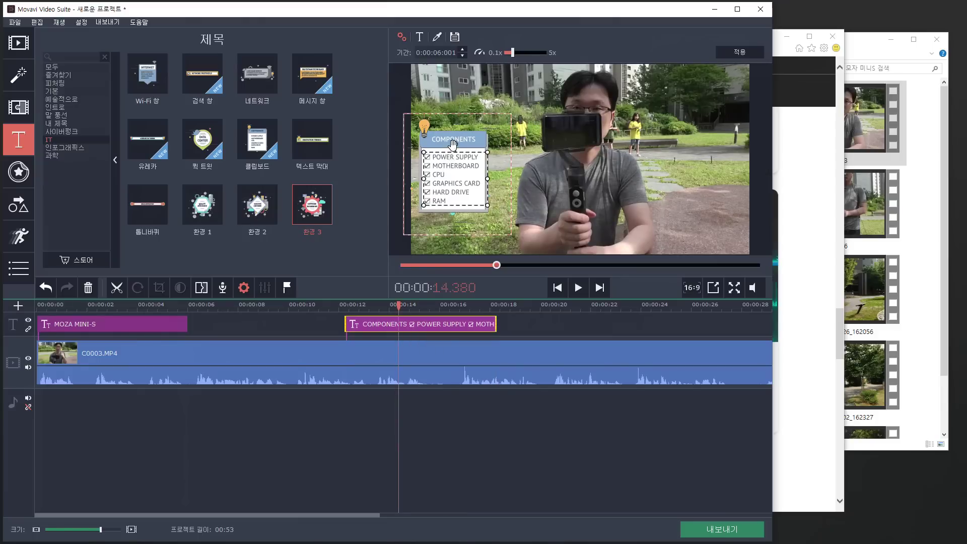
pyautogui.doubleClick(457, 202)
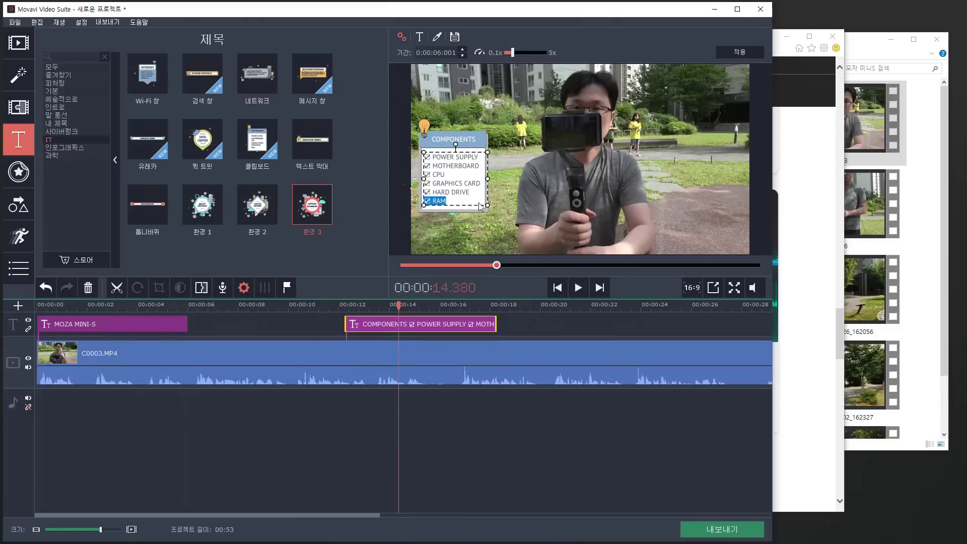
pyautogui.doubleClick(469, 203)
pyautogui.write('확인할것')
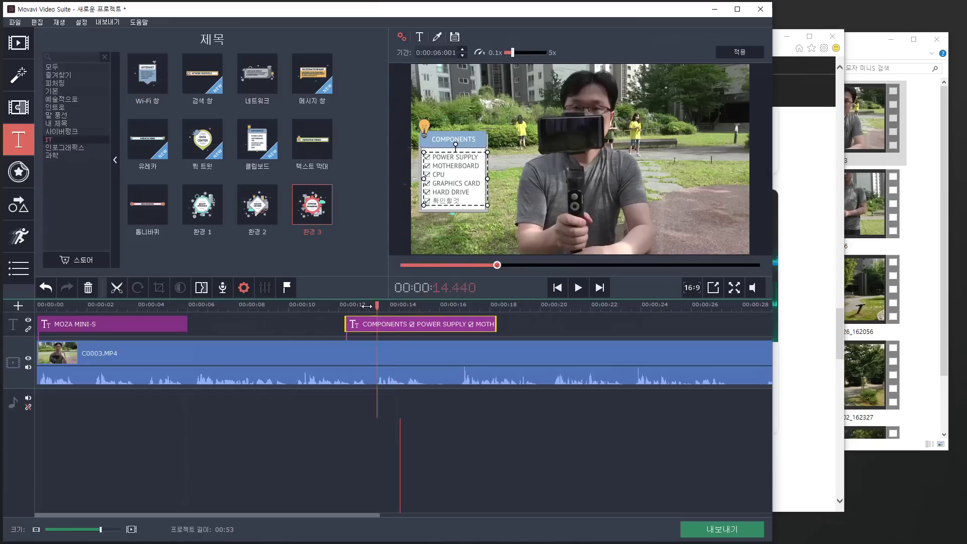
# Step: Play back the COMPONENTS clipboard title twice, starting each time from just before it begins at about 12 seconds
pyautogui.moveTo(401, 305); pyautogui.dragTo(336, 305)
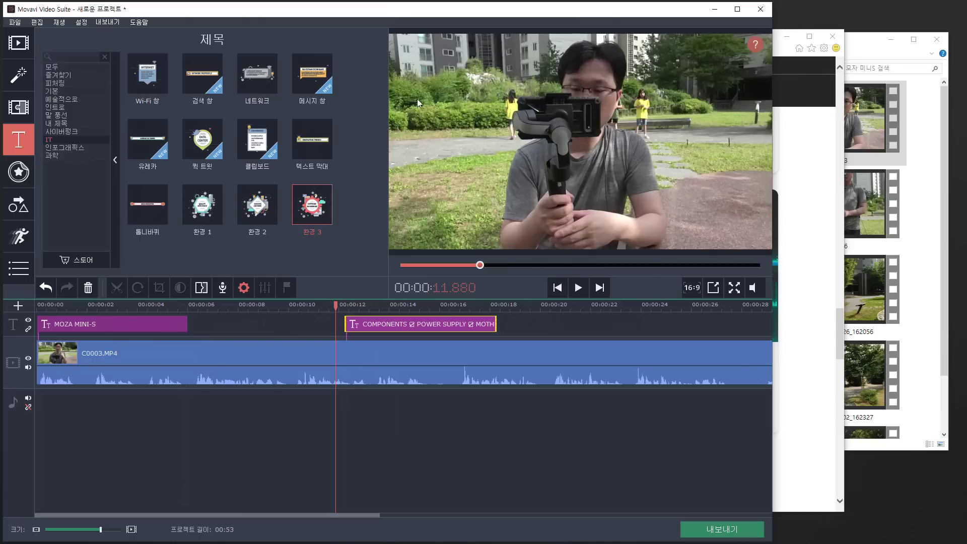
pyautogui.click(579, 289)
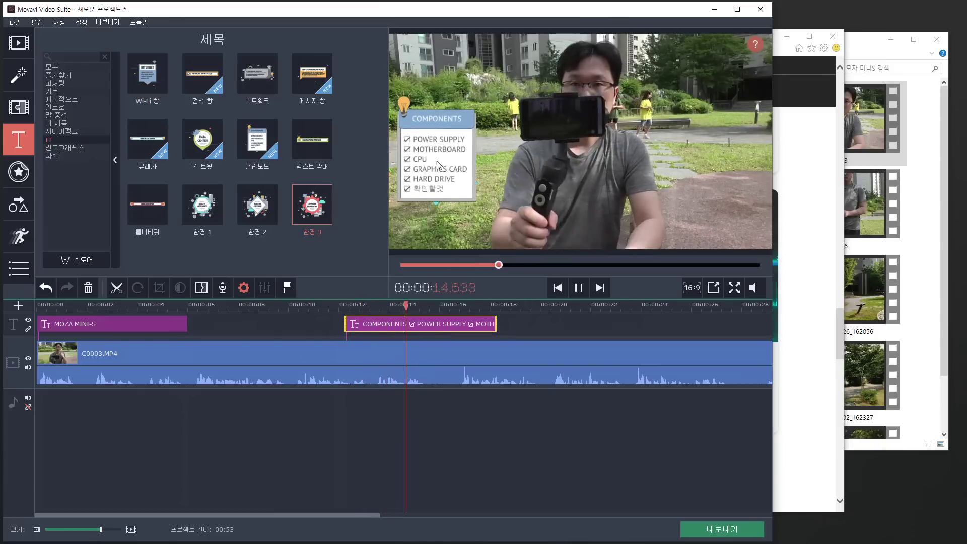
pyautogui.click(581, 288)
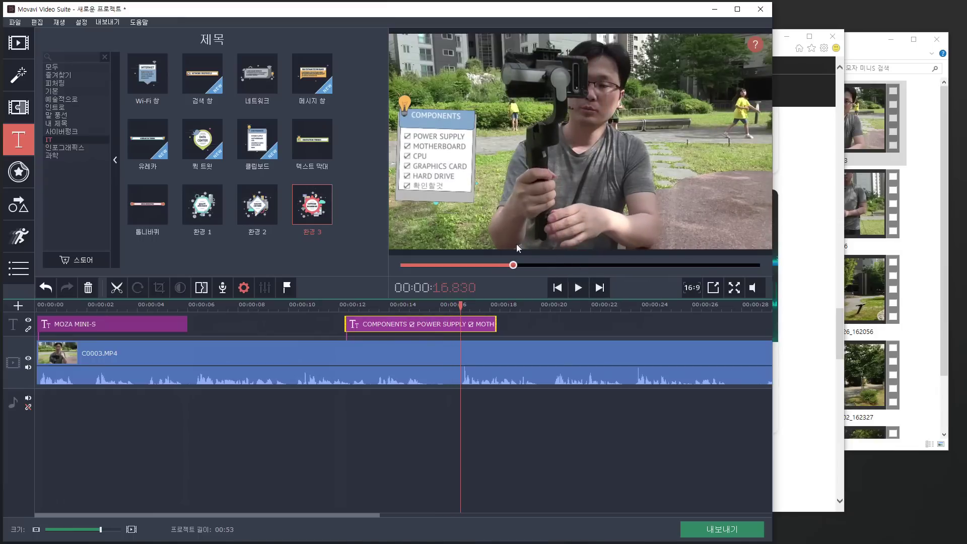
pyautogui.moveTo(460, 304); pyautogui.dragTo(327, 304)
pyautogui.click(578, 287)
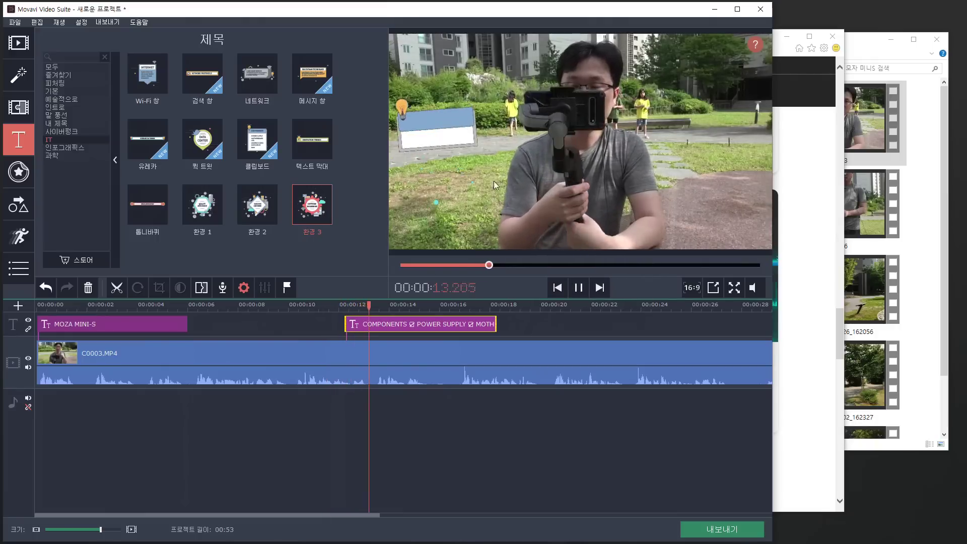
pyautogui.click(579, 291)
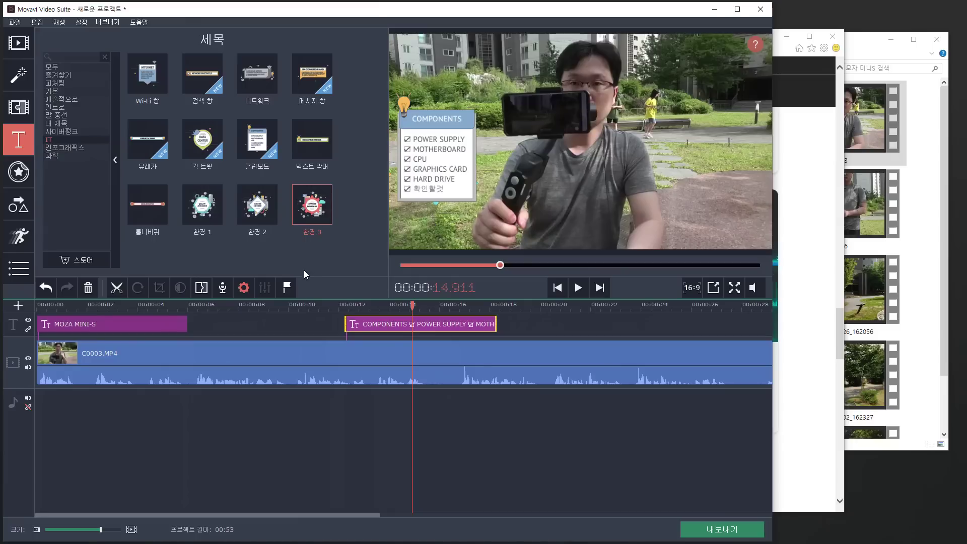
# Step: Browse the import library's 인트로 비디오, 배경, 내장된 비디오 and 음악 collections
pyautogui.click(19, 44)
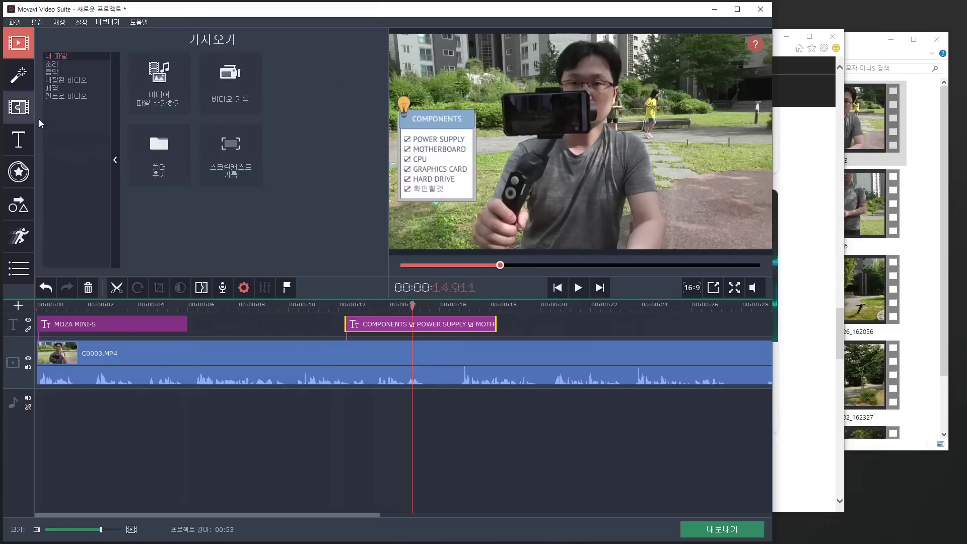
pyautogui.click(59, 95)
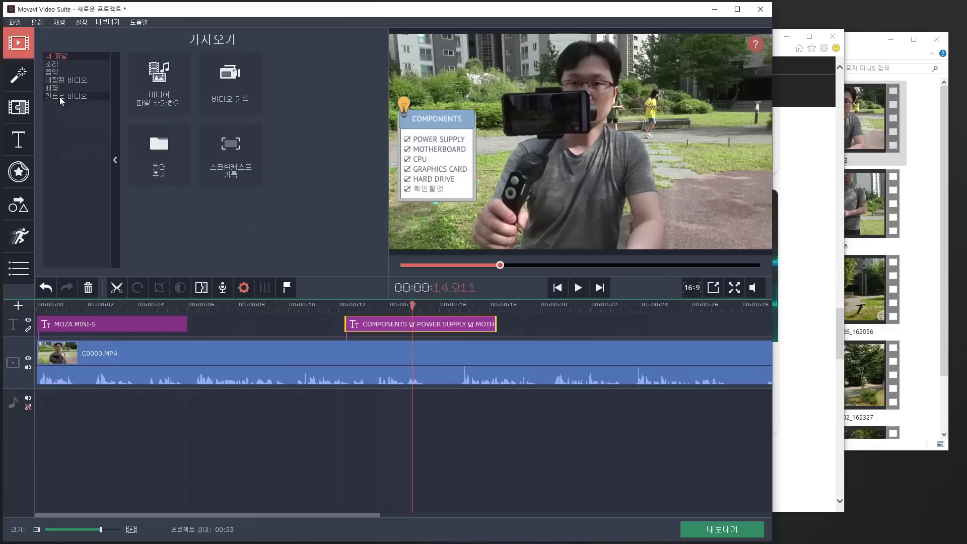
pyautogui.scroll(-3, 294, 143)
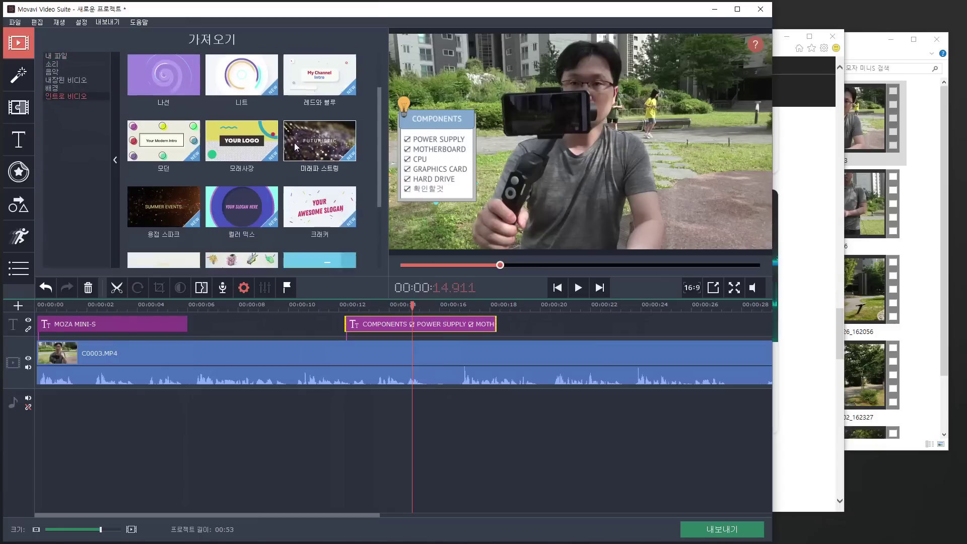
pyautogui.scroll(2, 247, 236)
pyautogui.scroll(2, 241, 234)
pyautogui.click(57, 88)
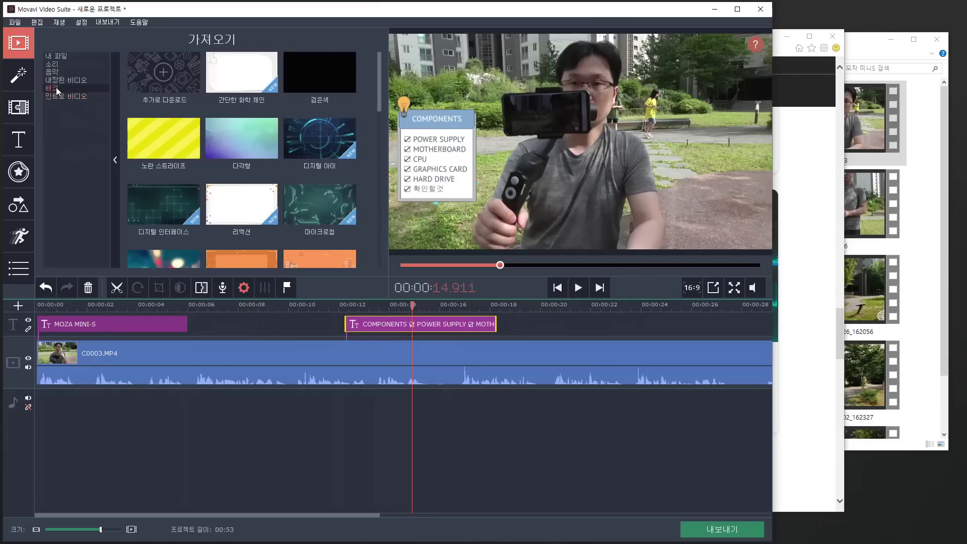
pyautogui.click(65, 80)
pyautogui.click(62, 73)
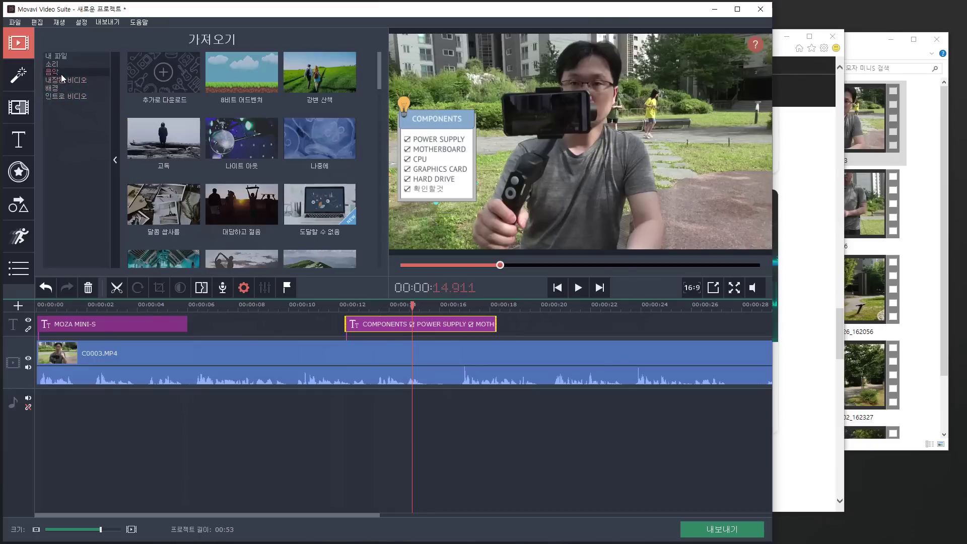
pyautogui.scroll(-3, 289, 186)
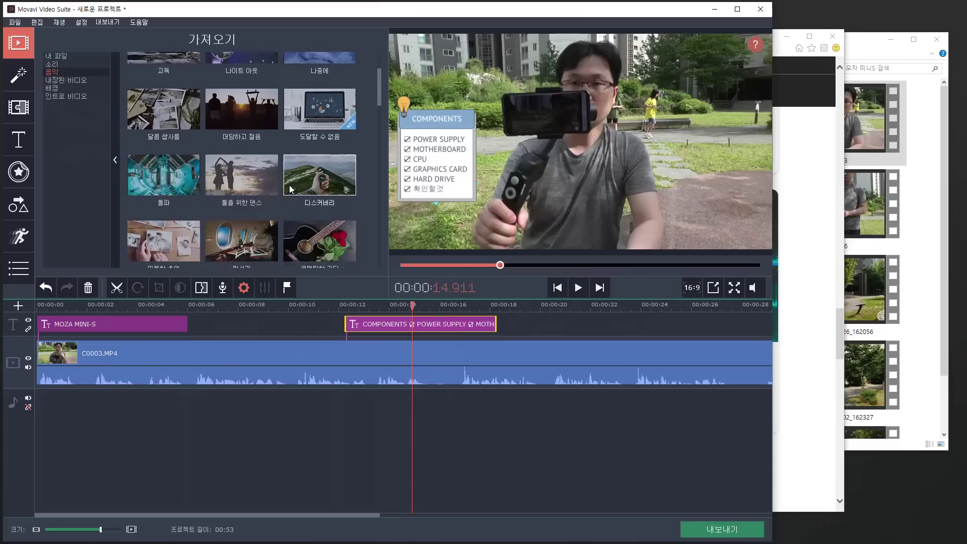
pyautogui.scroll(-10, 290, 189)
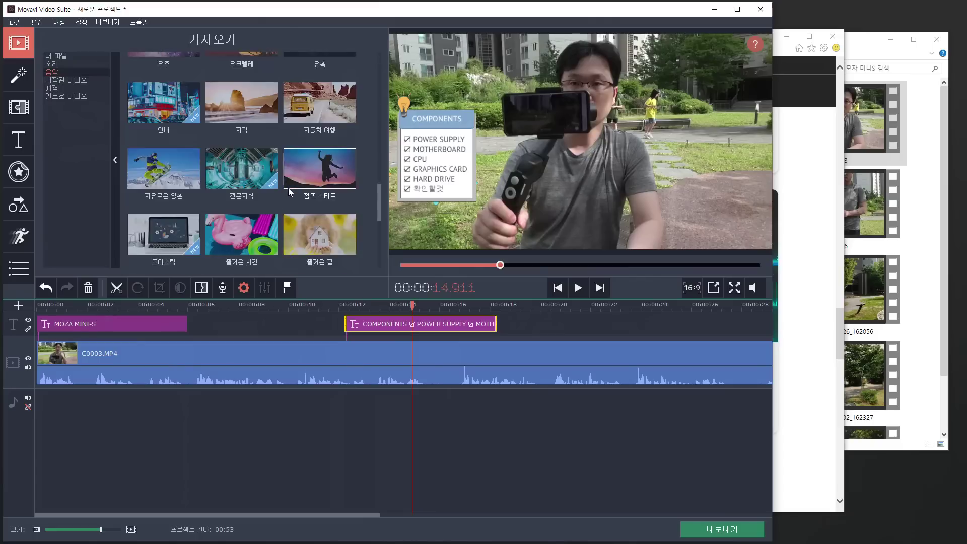
pyautogui.scroll(-2, 288, 189)
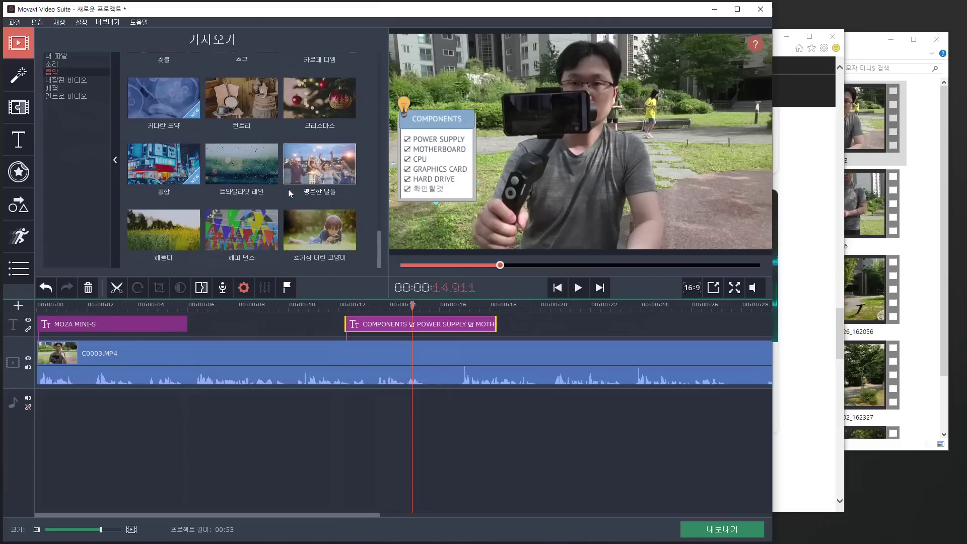
# Step: Preview the music tracks 통합, 해돋이 and 고독 from the built-in music collection
pyautogui.click(161, 161)
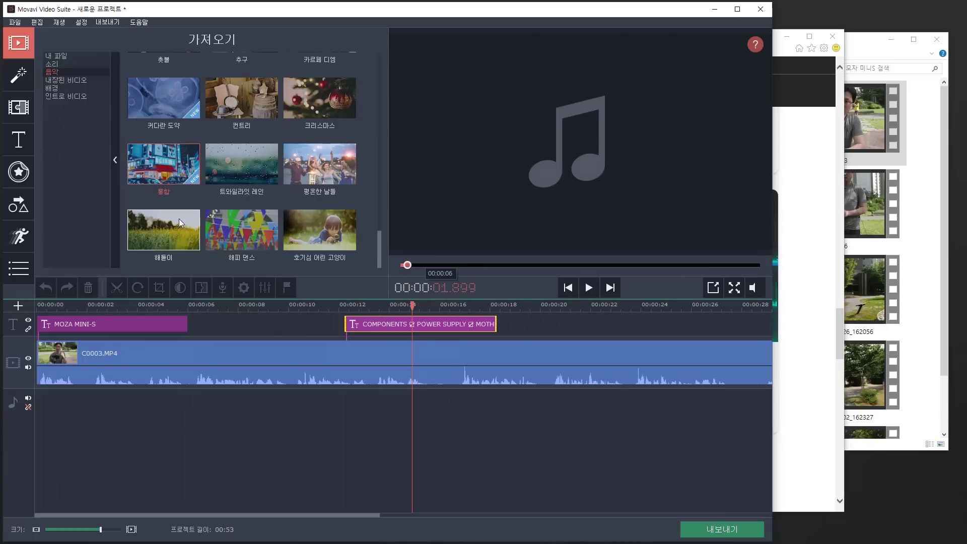
pyautogui.click(571, 288)
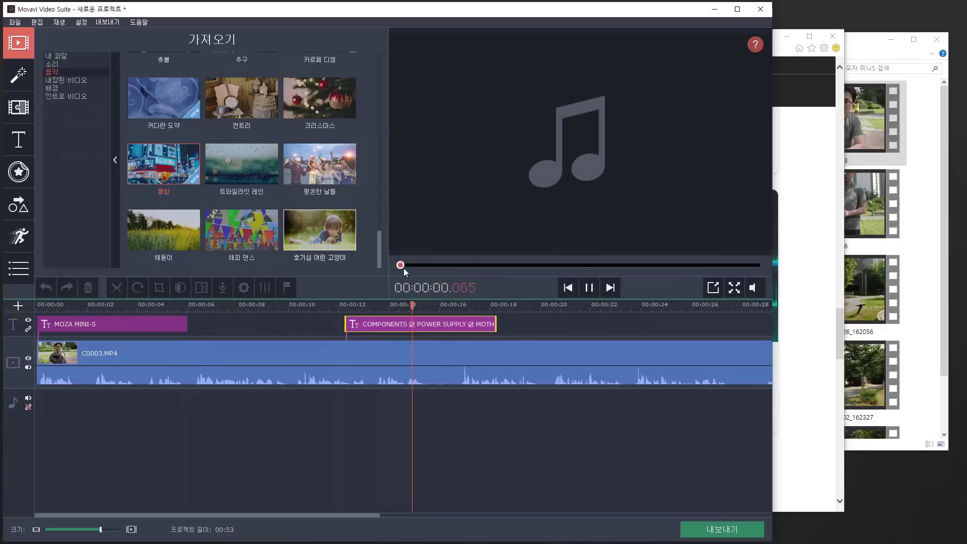
pyautogui.click(183, 212)
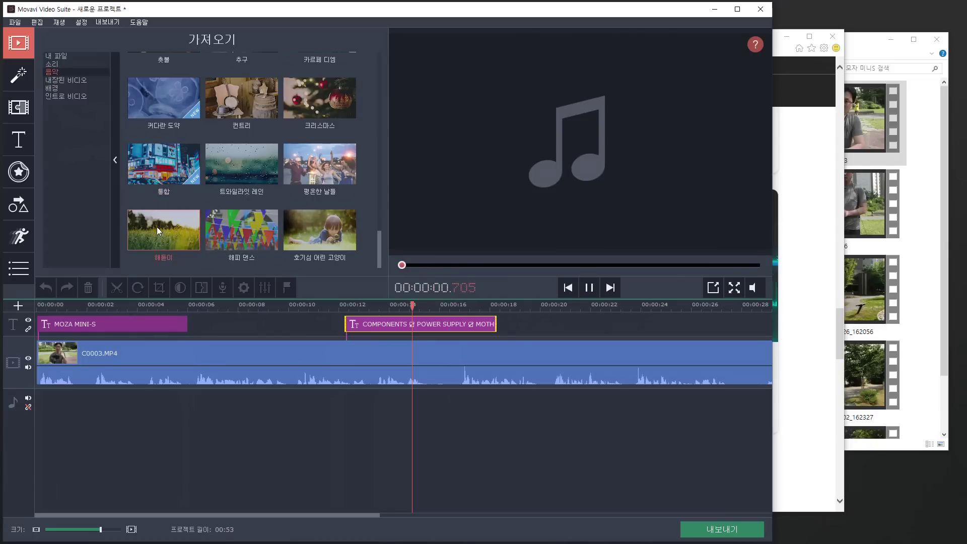
pyautogui.click(181, 234)
pyautogui.click(589, 288)
pyautogui.scroll(10, 150, 129)
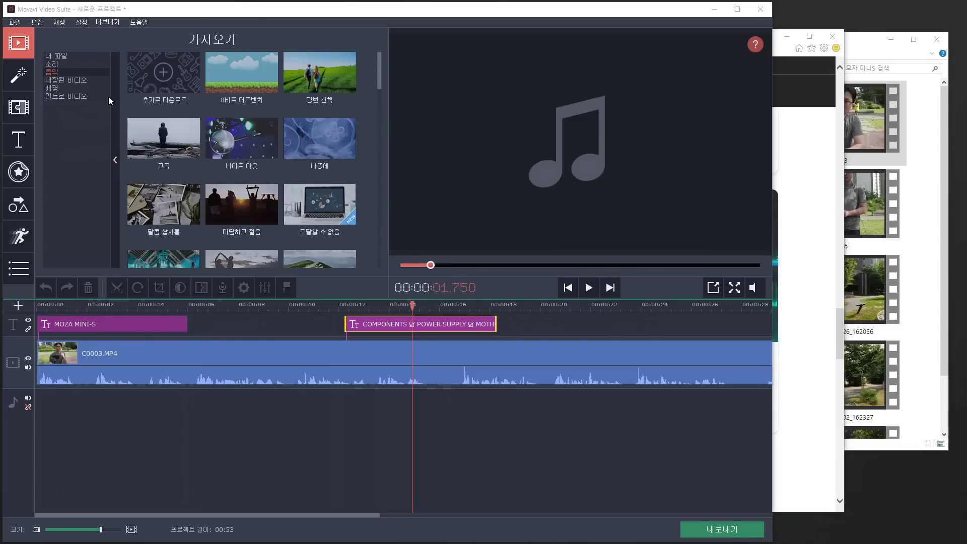
pyautogui.click(165, 139)
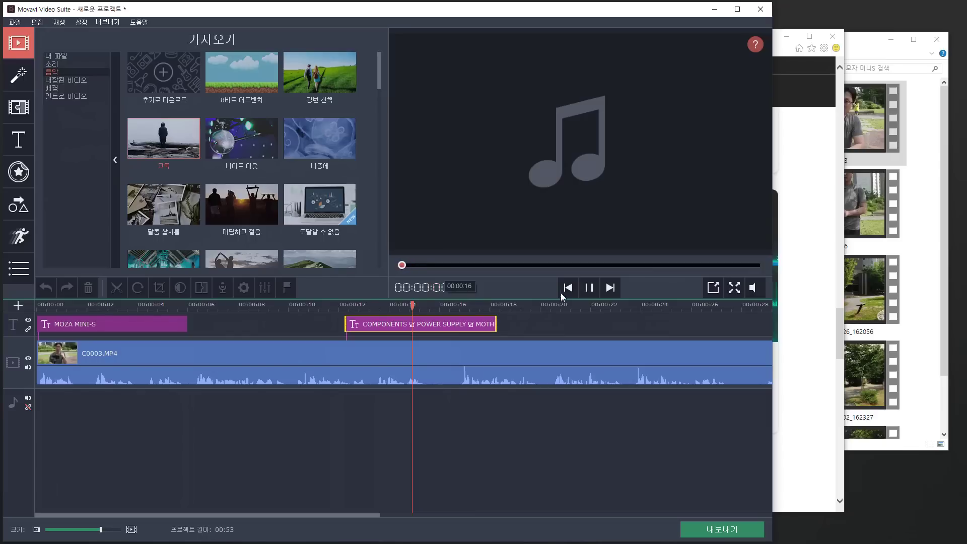
pyautogui.click(588, 287)
# Step: Try the 키보드 sound effect on the audio track under the clipboard title at about 12 seconds, play it back and delete it
pyautogui.click(54, 66)
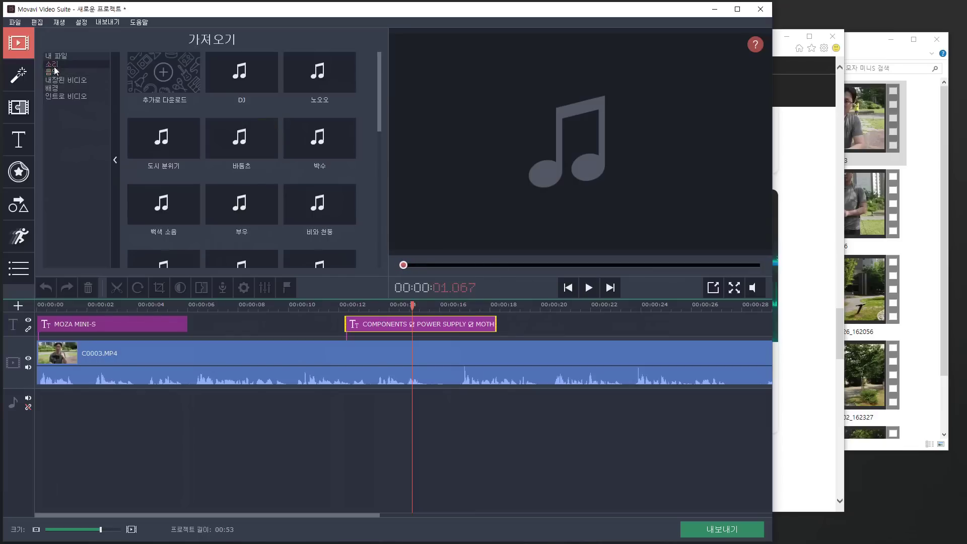
pyautogui.scroll(-6, 264, 175)
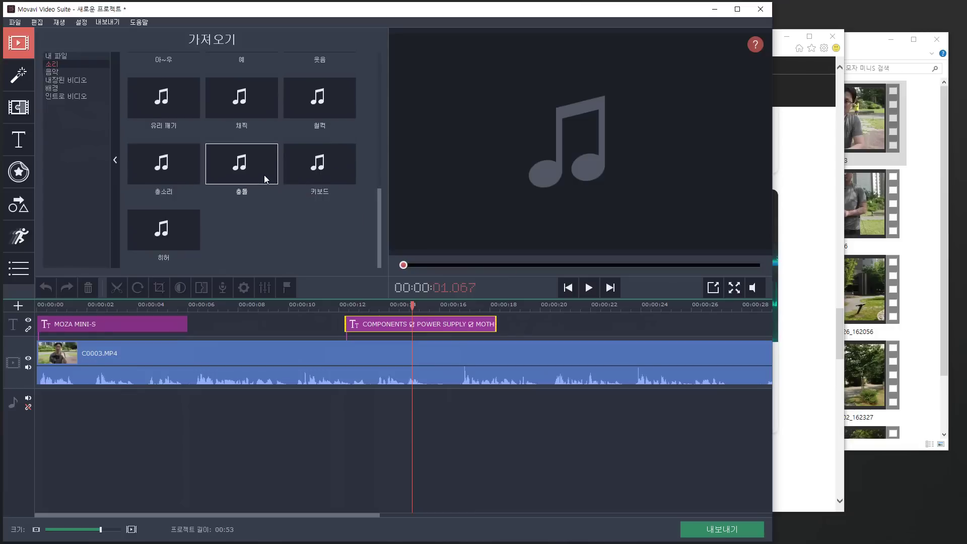
pyautogui.click(318, 170)
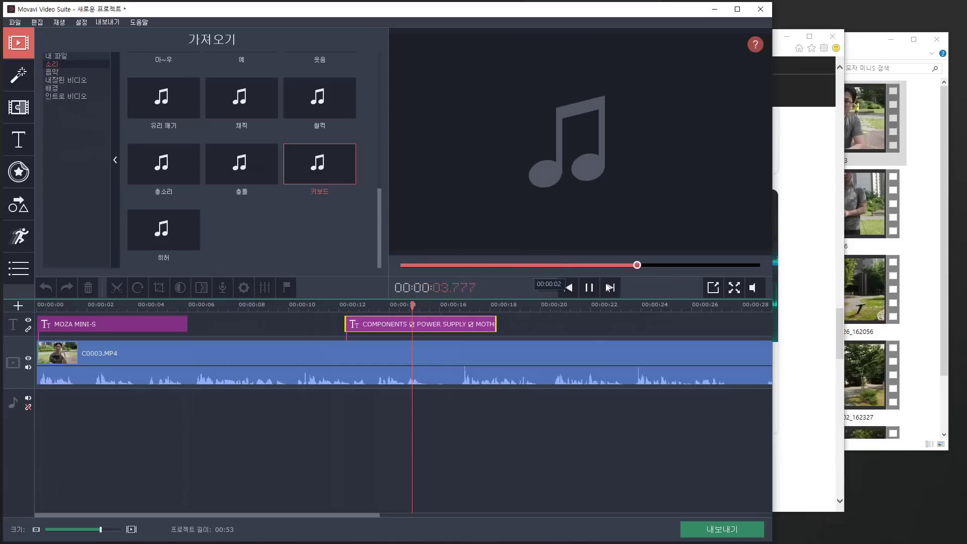
pyautogui.moveTo(322, 168); pyautogui.dragTo(345, 406)
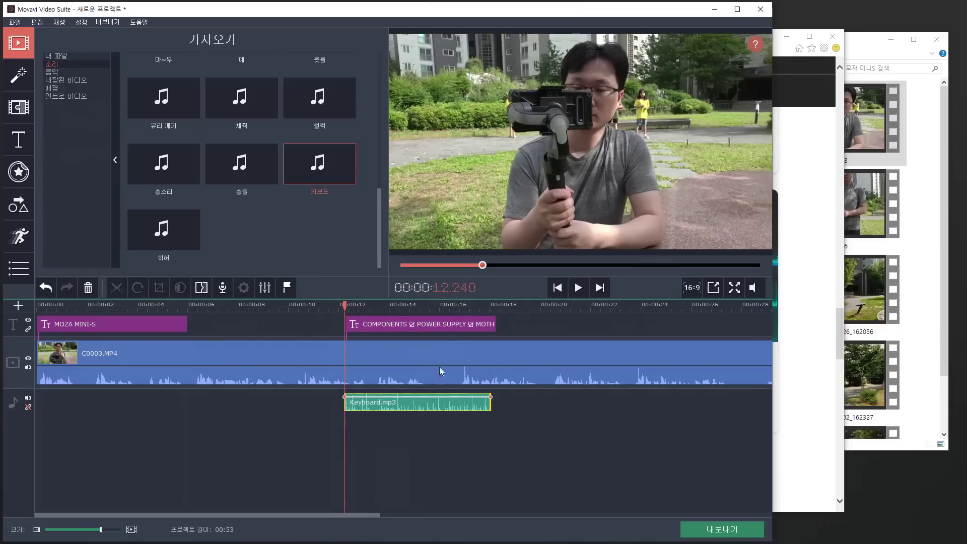
pyautogui.moveTo(346, 304)
pyautogui.mouseDown()
pyautogui.moveTo(330, 305)
pyautogui.moveTo(342, 308)
pyautogui.mouseUp()
pyautogui.click(577, 290)
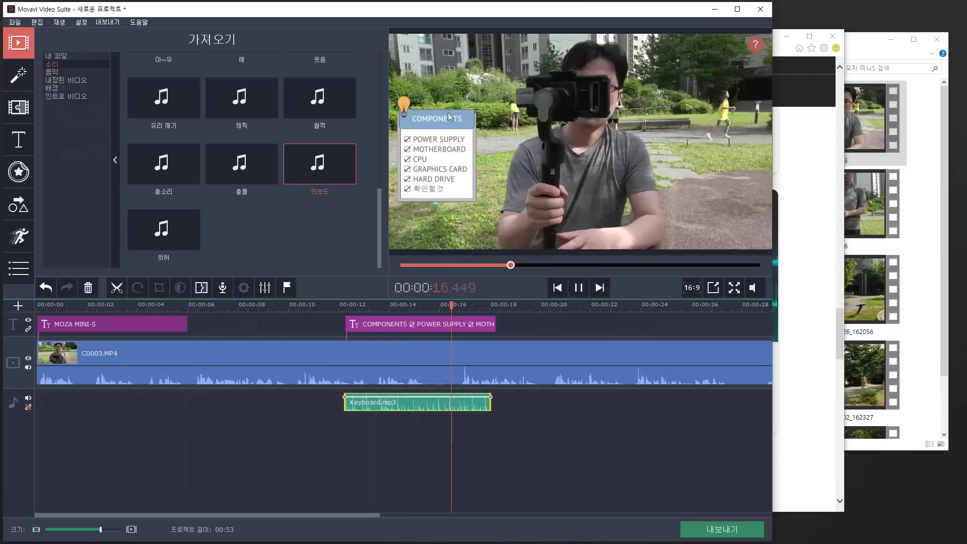
pyautogui.click(579, 286)
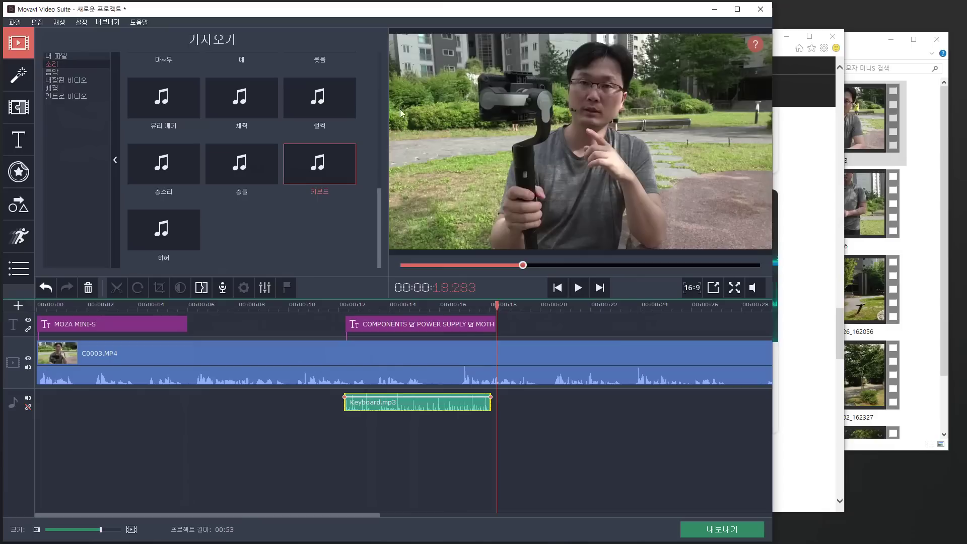
pyautogui.click(393, 405)
pyautogui.press('Delete')
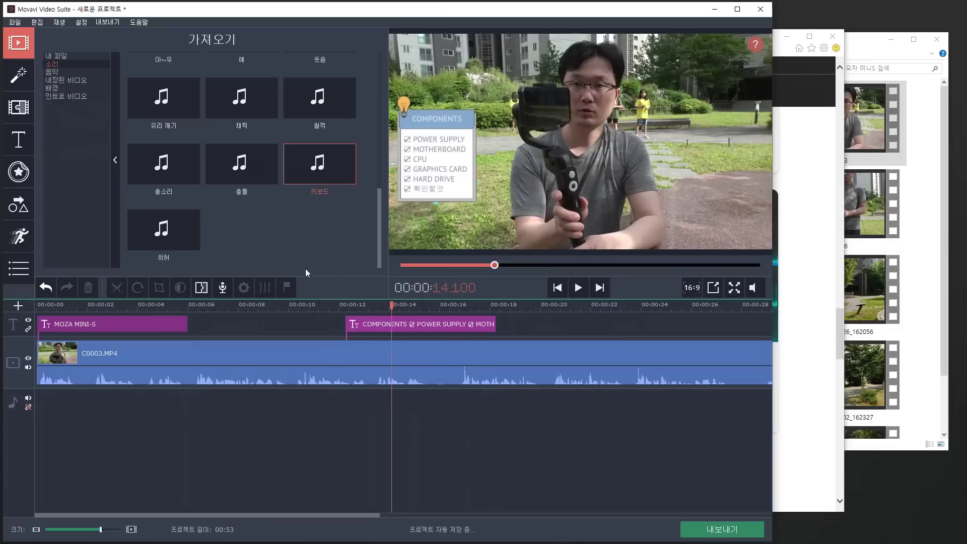
# Step: Add the 히허 sound effect to the audio track at the start of the clipboard title, about 12 seconds, and play it back
pyautogui.click(180, 173)
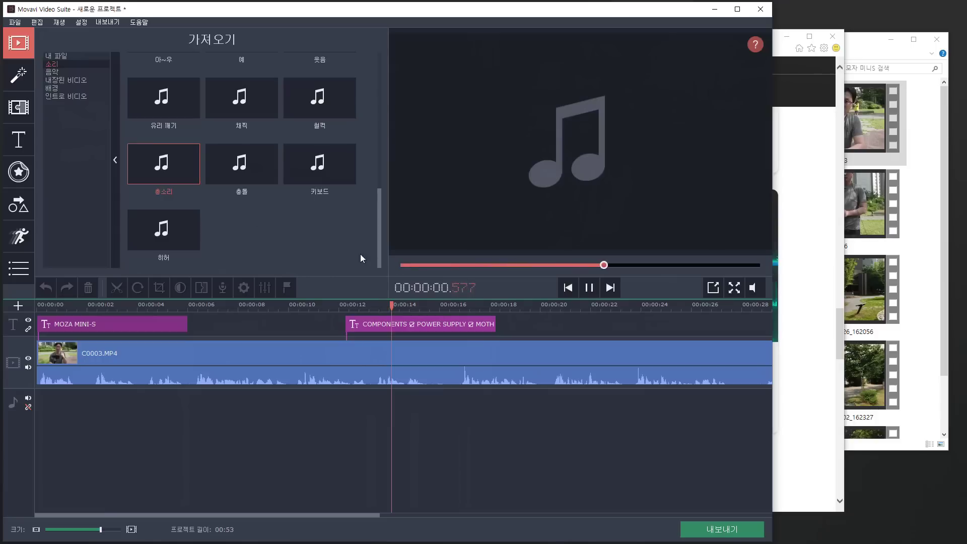
pyautogui.click(187, 245)
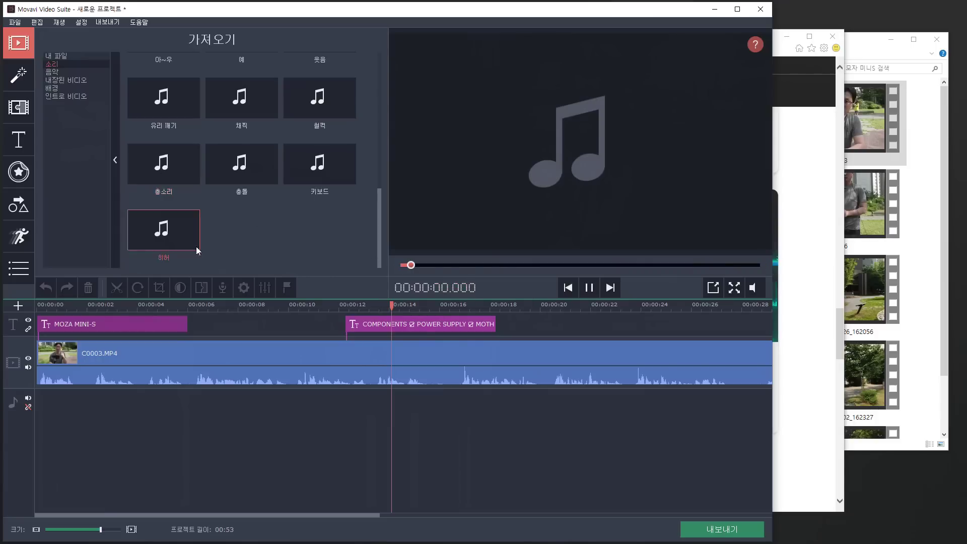
pyautogui.moveTo(169, 235); pyautogui.dragTo(345, 411)
pyautogui.moveTo(345, 304); pyautogui.dragTo(333, 304)
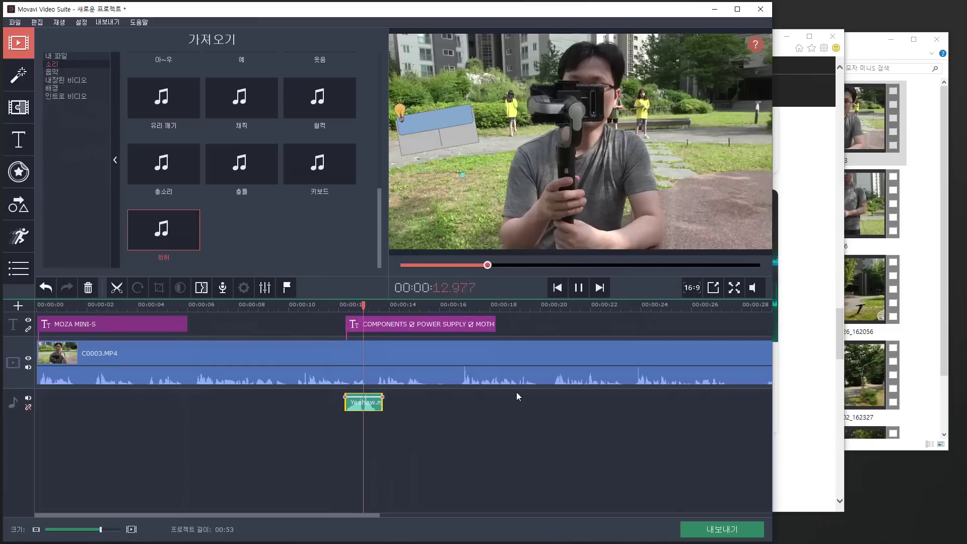
pyautogui.click(578, 288)
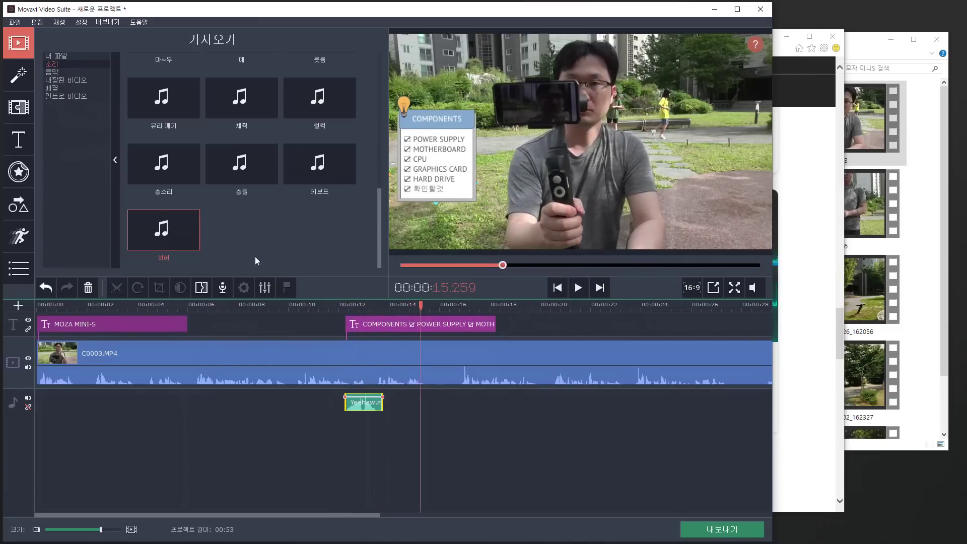
pyautogui.scroll(3, 169, 246)
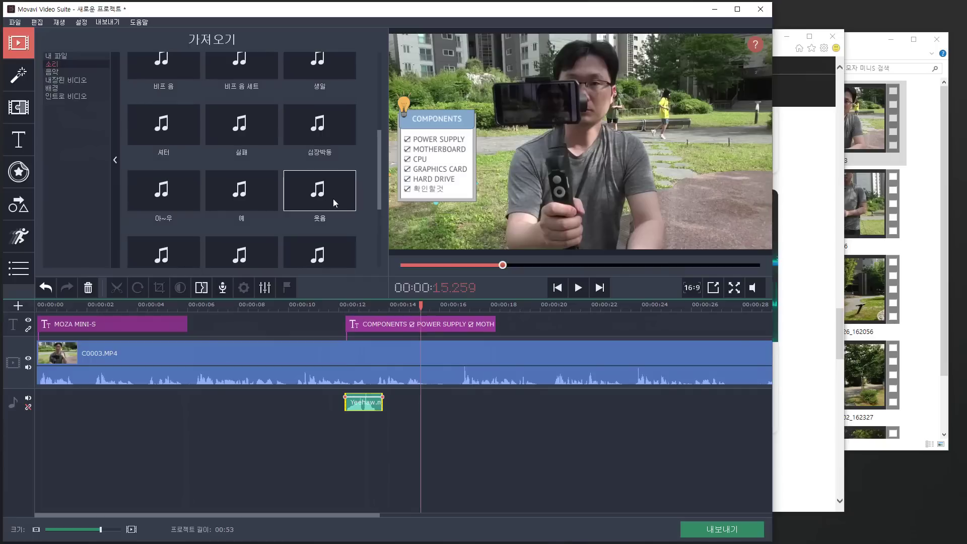
pyautogui.scroll(-5, 235, 267)
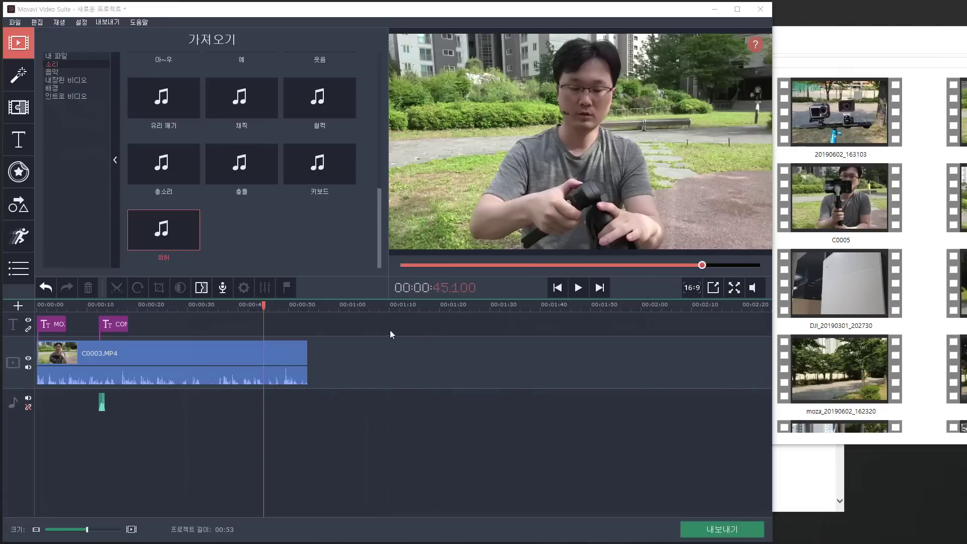
# Step: Add the C0004 video from the 모자 미니S folder in File Explorer to the video track directly after C0003
pyautogui.click(292, 306)
pyautogui.moveTo(292, 306); pyautogui.dragTo(309, 307)
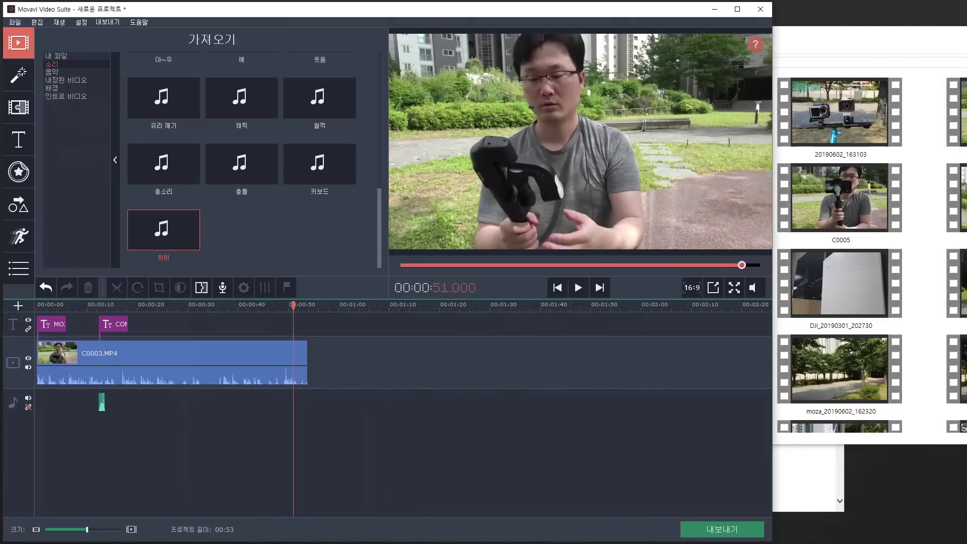
pyautogui.click(848, 56)
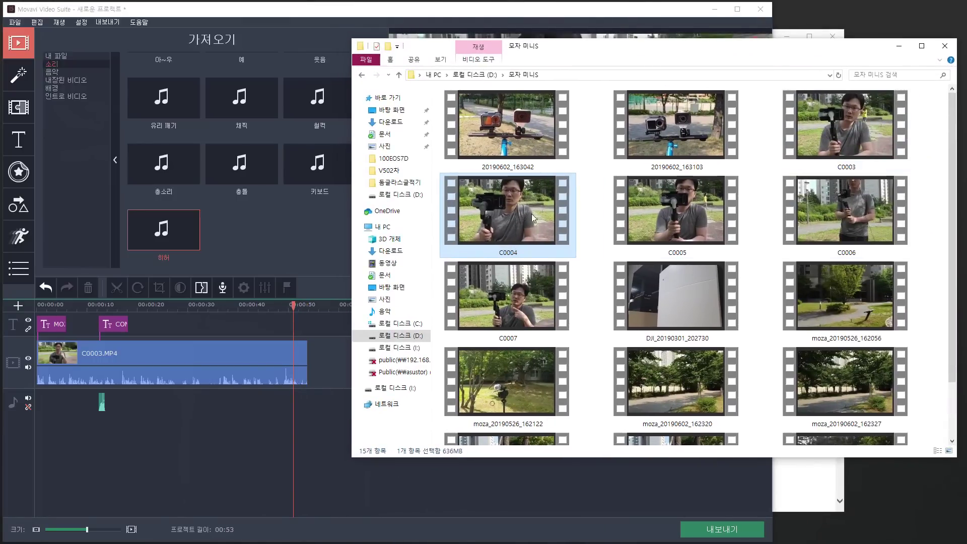
pyautogui.click(826, 140)
pyautogui.click(533, 232)
pyautogui.moveTo(543, 51); pyautogui.dragTo(592, 47)
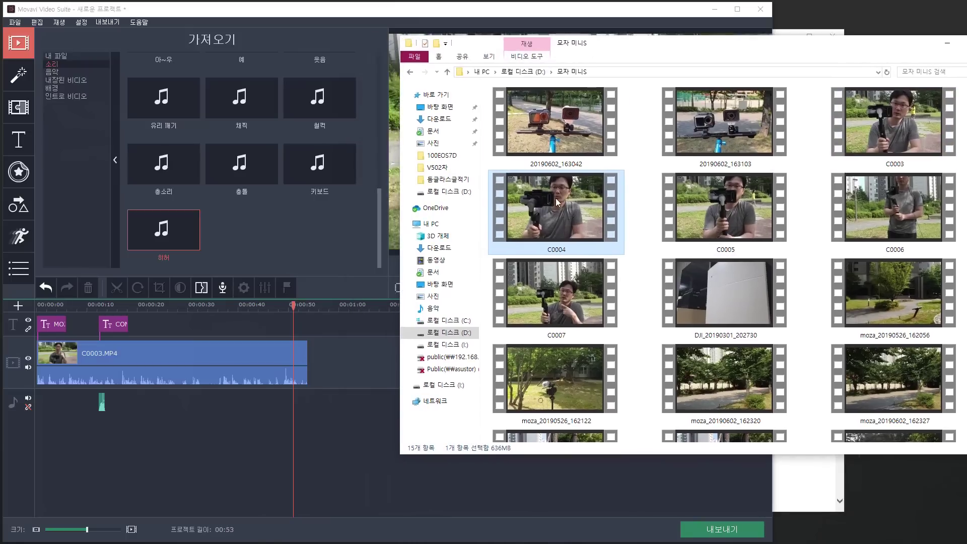
pyautogui.moveTo(559, 203); pyautogui.dragTo(338, 364)
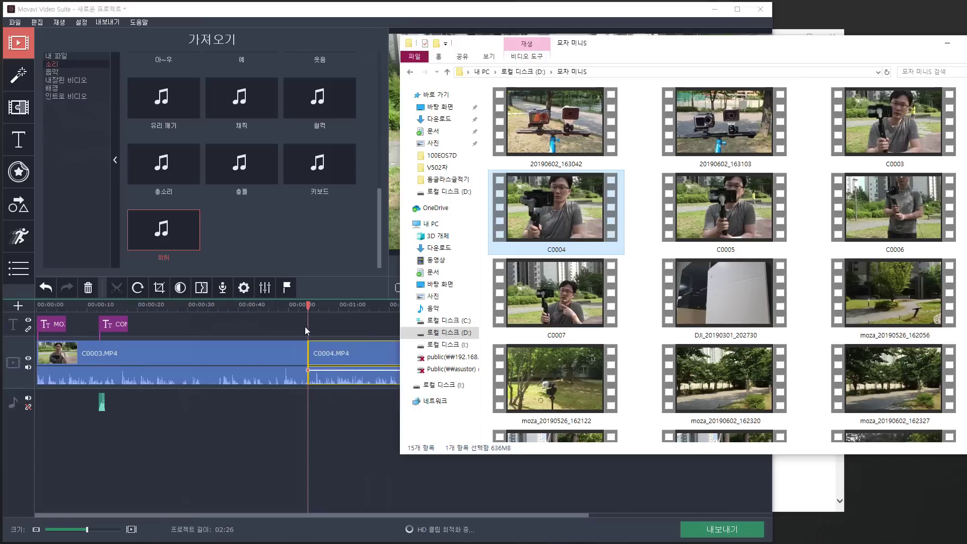
# Step: Tighten the cut between C0003 and C0004 at about 52 seconds and play it back
pyautogui.click(303, 305)
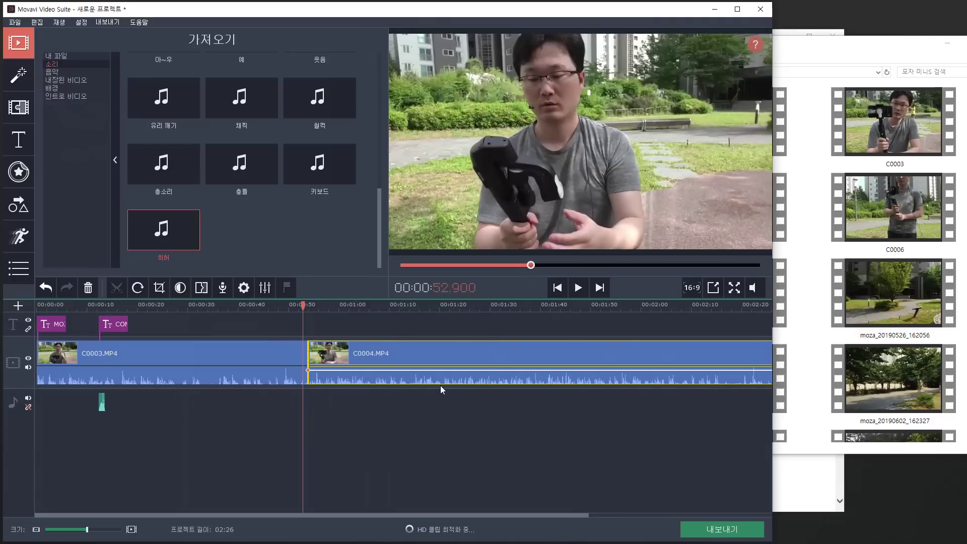
pyautogui.hotkey('ctrl', 'z')
pyautogui.click(375, 306)
pyautogui.click(579, 287)
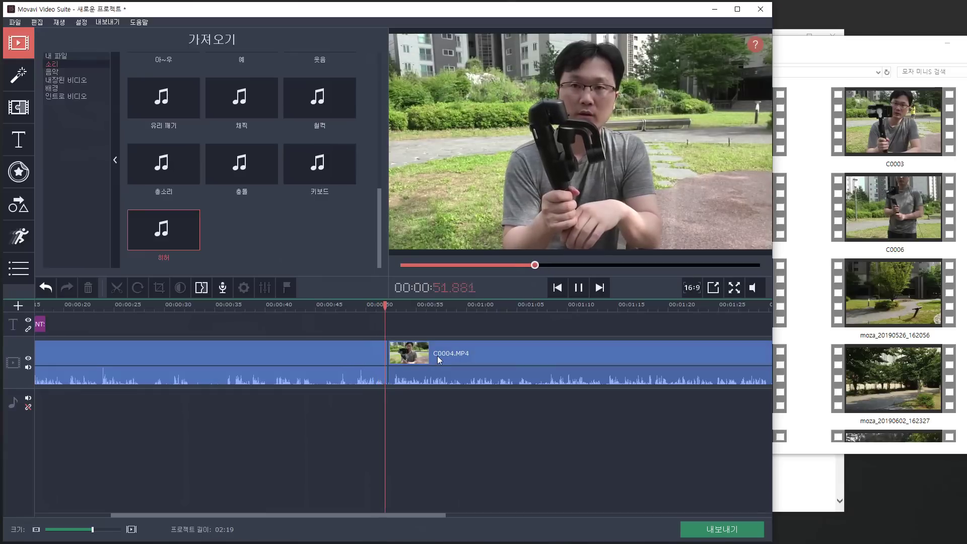
pyautogui.click(578, 287)
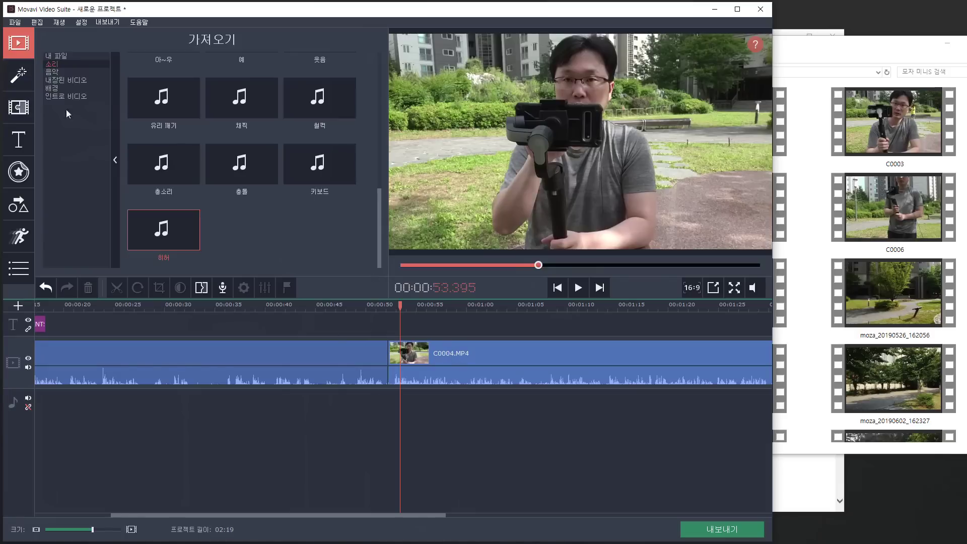
# Step: Browse the transition collection and preview 경사 ← and 경사 ↑ from the 페이드 category and 분해 from 예술적으로
pyautogui.click(18, 74)
pyautogui.click(16, 111)
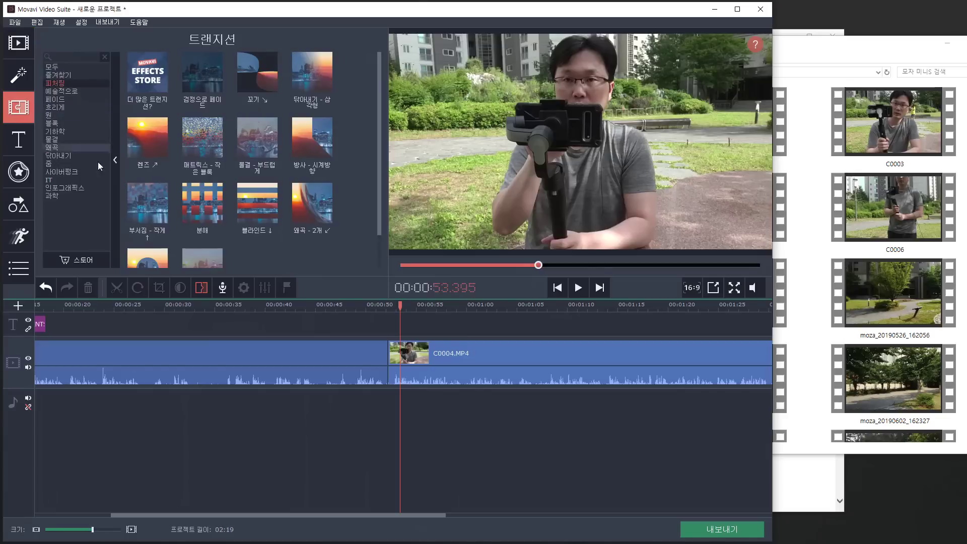
pyautogui.click(77, 180)
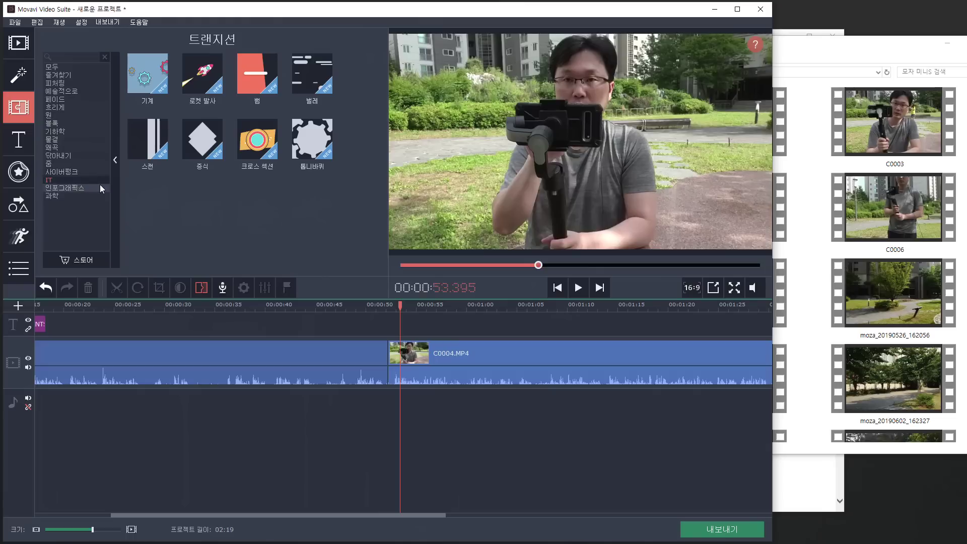
pyautogui.click(73, 99)
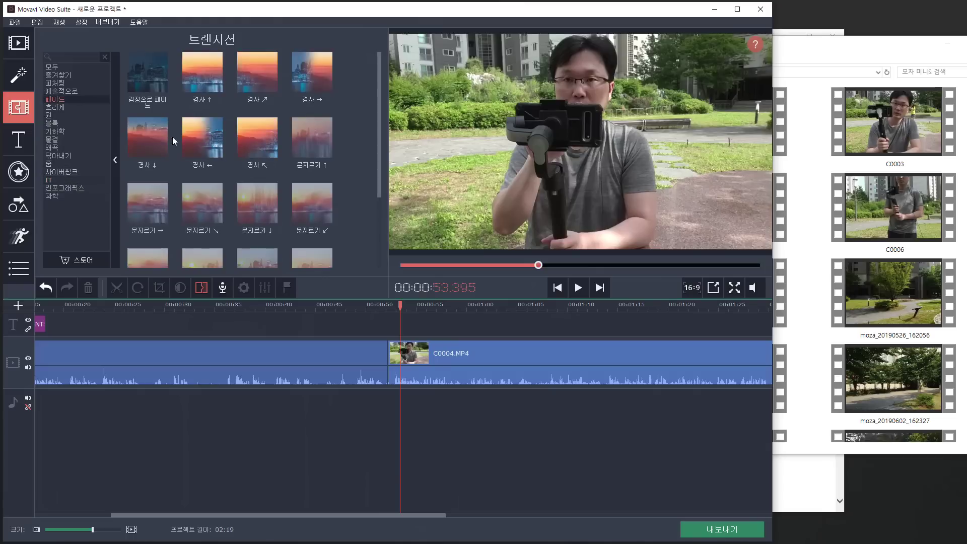
pyautogui.click(204, 146)
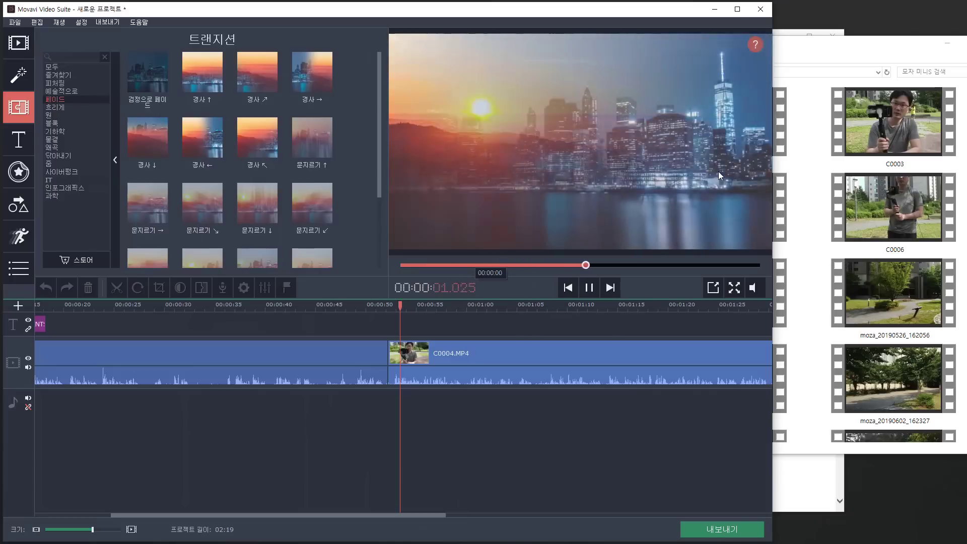
pyautogui.click(202, 74)
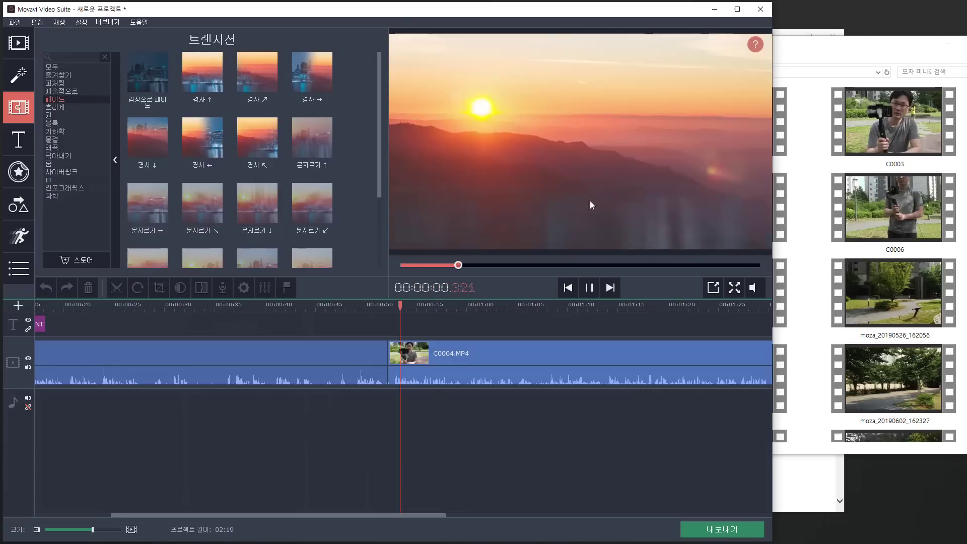
pyautogui.click(62, 91)
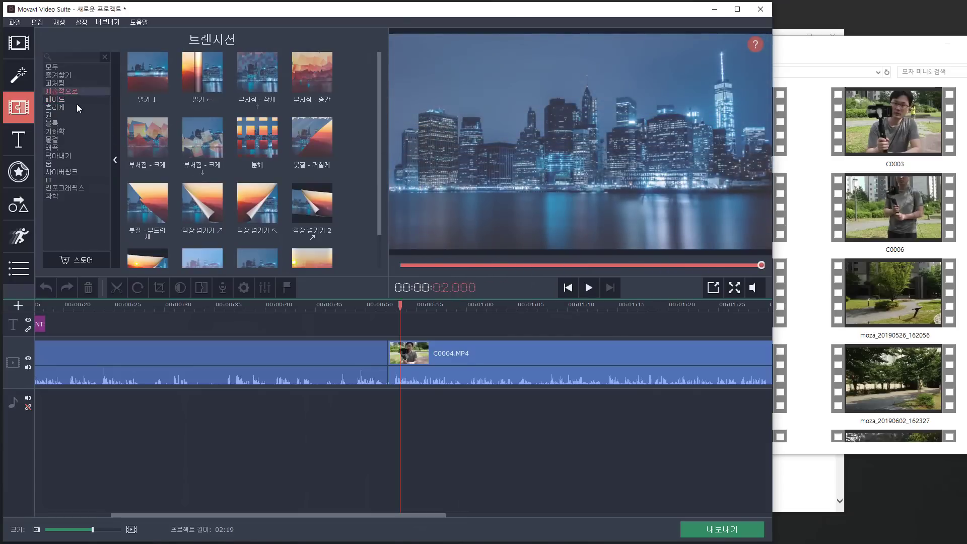
pyautogui.click(257, 137)
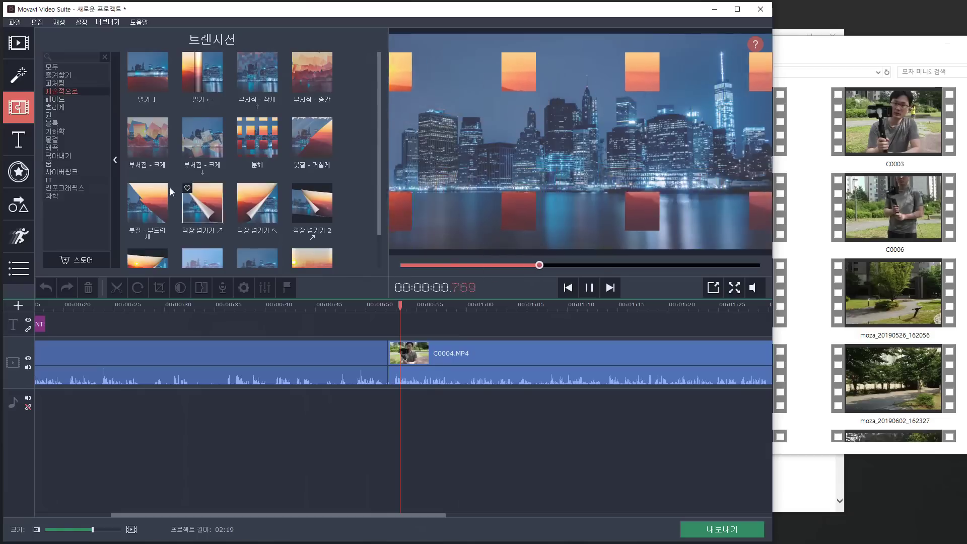
# Step: Look through the IT and 인포그래픽스 transitions and preview 디지털 비, 디지털 서리 and 벌집 from the 사이버펑크 category
pyautogui.click(49, 180)
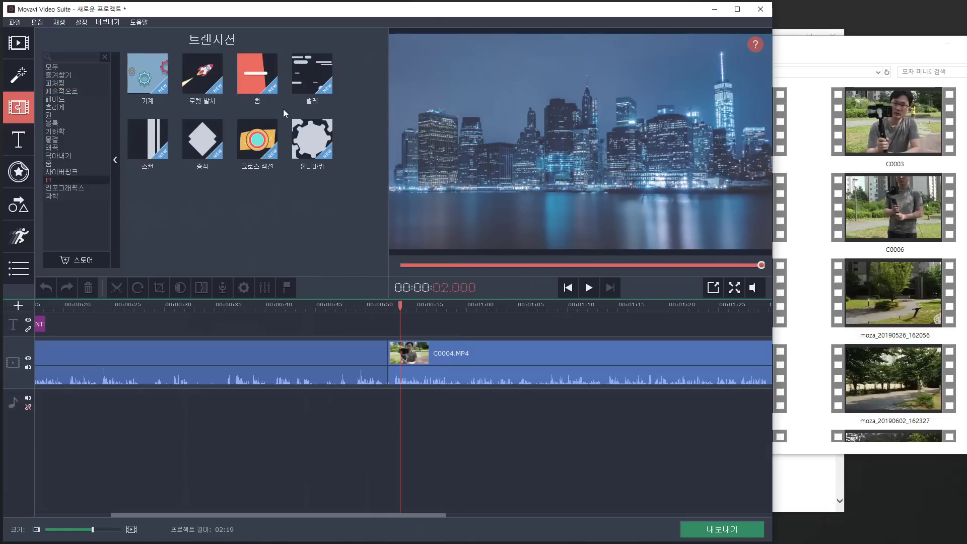
pyautogui.click(74, 190)
pyautogui.click(73, 171)
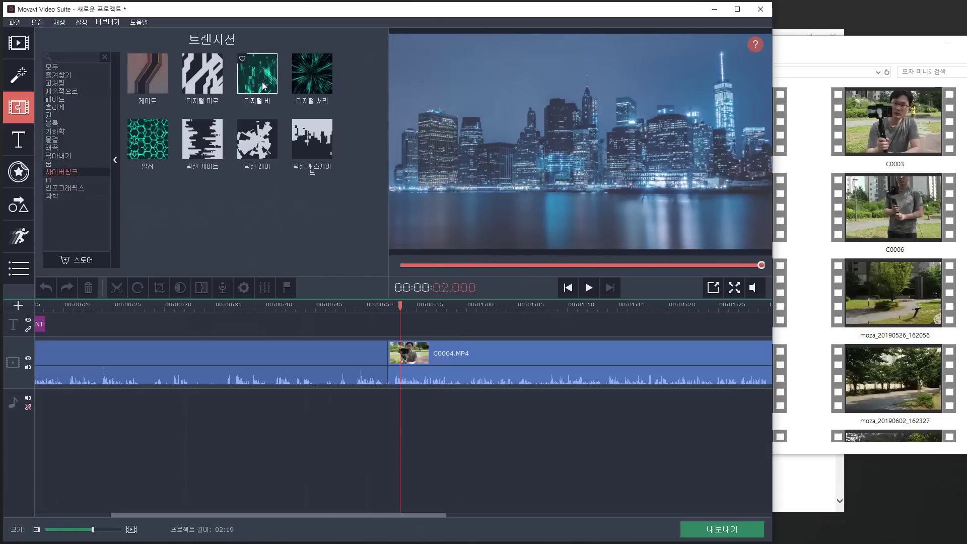
pyautogui.click(425, 264)
pyautogui.click(258, 75)
pyautogui.press('Right')
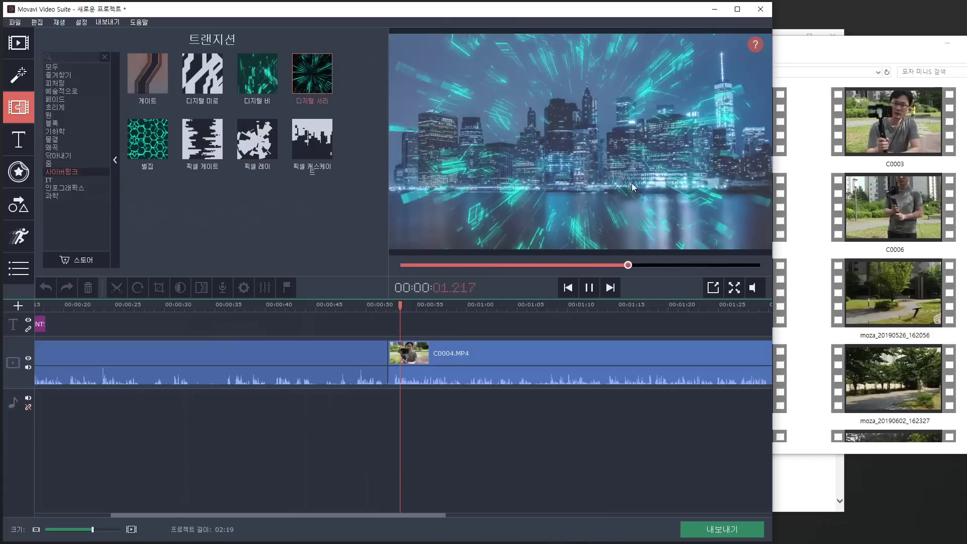
pyautogui.click(154, 144)
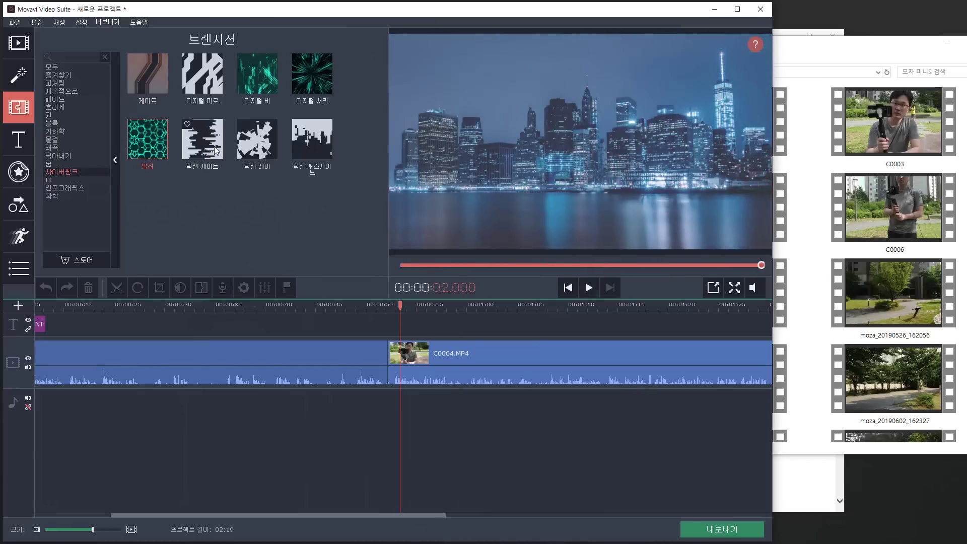
pyautogui.moveTo(260, 143)
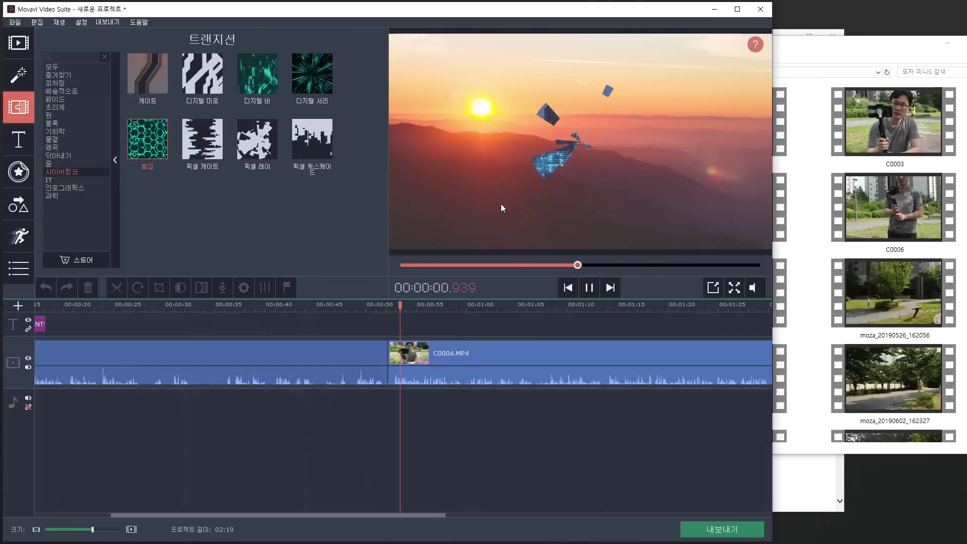
# Step: Add the 디지털 서리 transition at the join between C0003 and C0004 and play it back
pyautogui.click(314, 75)
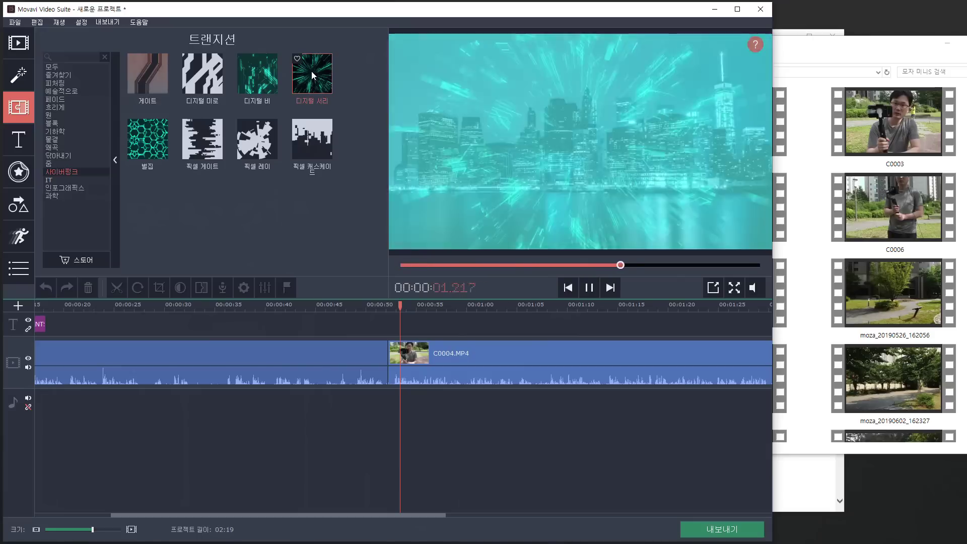
pyautogui.moveTo(310, 71)
pyautogui.mouseDown()
pyautogui.moveTo(339, 116)
pyautogui.moveTo(370, 296)
pyautogui.moveTo(386, 357)
pyautogui.moveTo(400, 358)
pyautogui.moveTo(388, 356)
pyautogui.mouseUp()
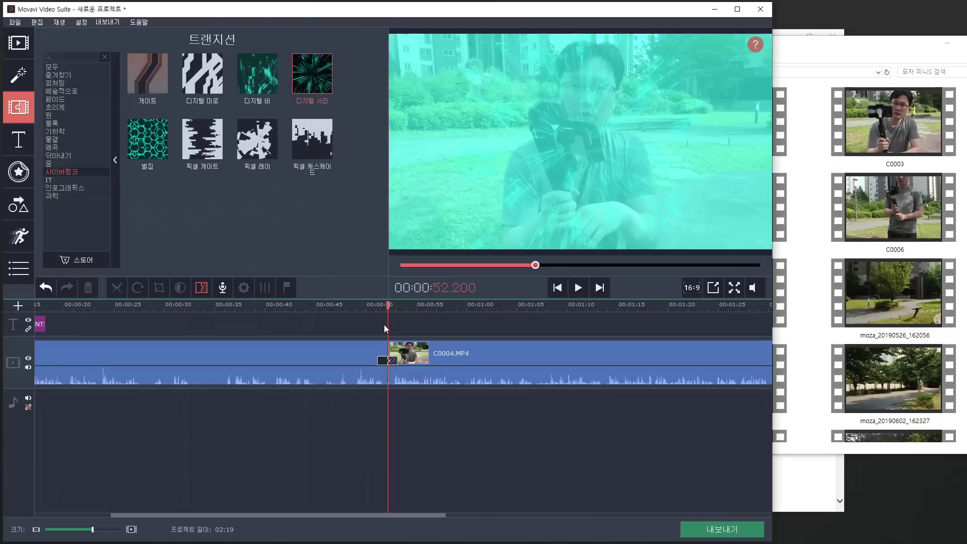
pyautogui.moveTo(388, 305); pyautogui.dragTo(371, 305)
pyautogui.click(578, 289)
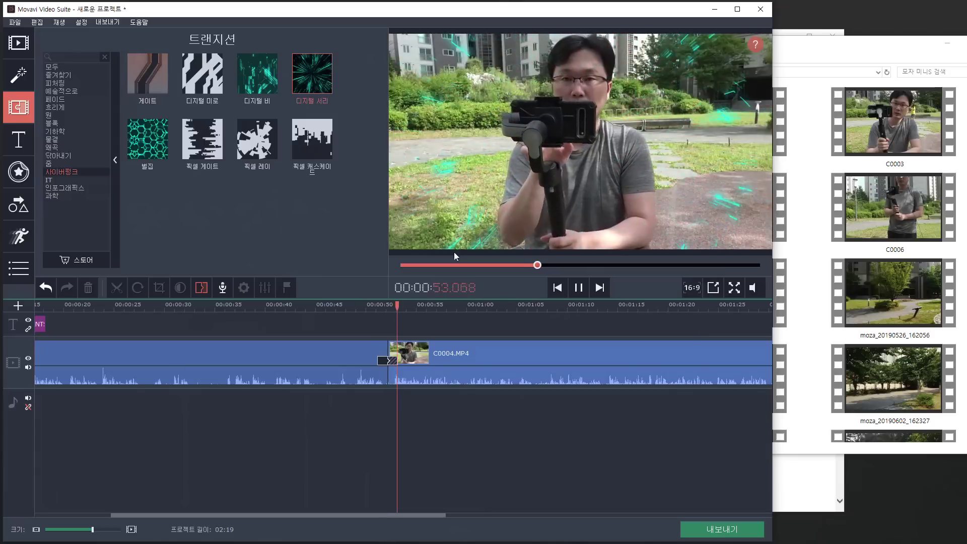
pyautogui.click(578, 287)
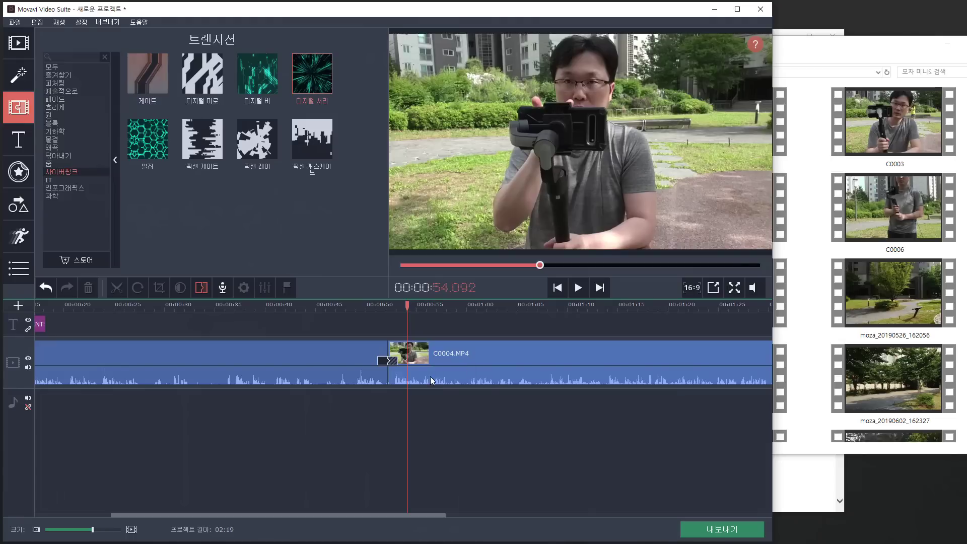
# Step: Replay the transition between C0003 and C0004 from about 50.5 seconds
pyautogui.moveTo(406, 307); pyautogui.dragTo(363, 321)
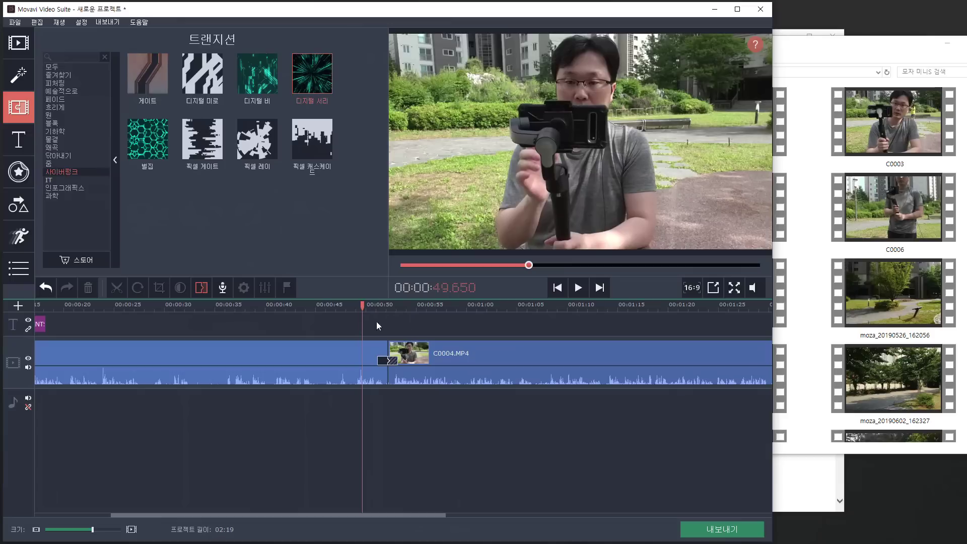
pyautogui.click(374, 306)
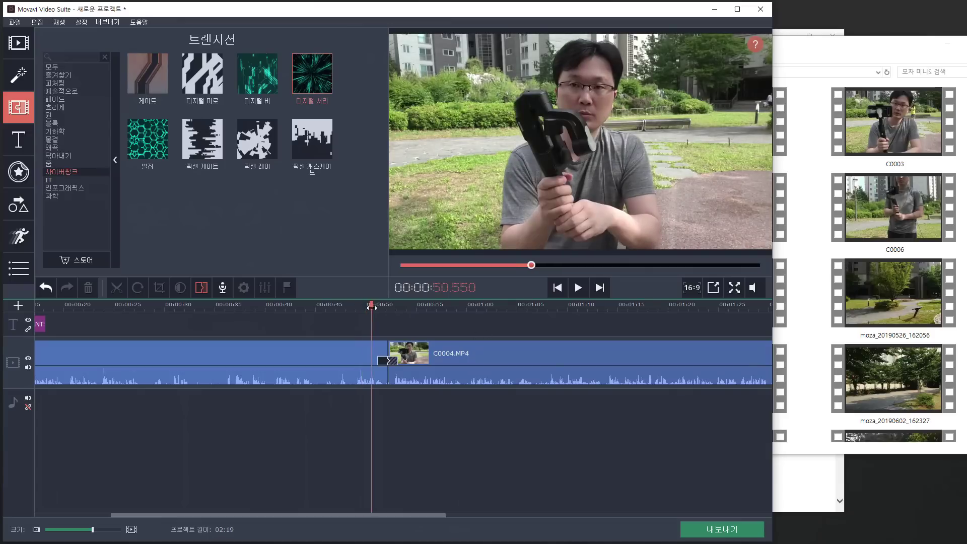
pyautogui.click(579, 288)
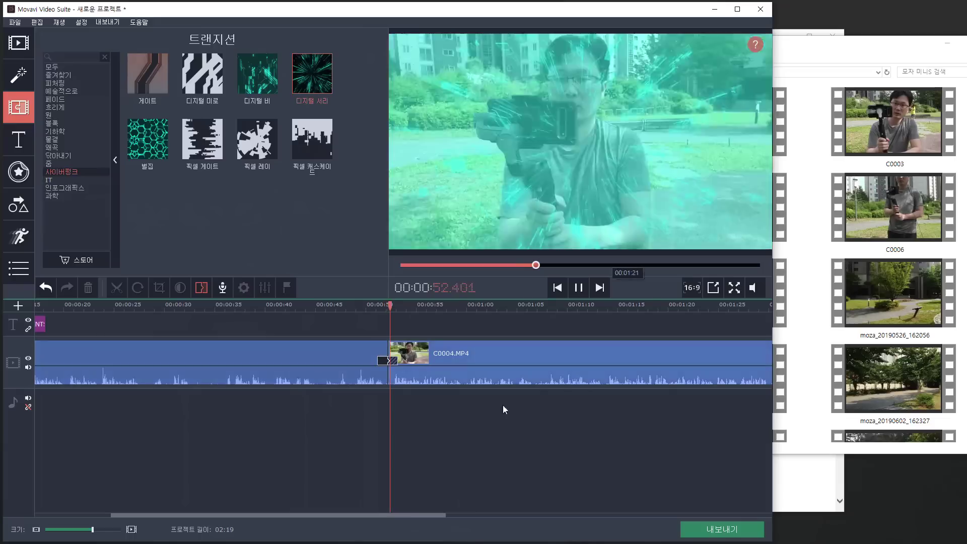
pyautogui.press('space')
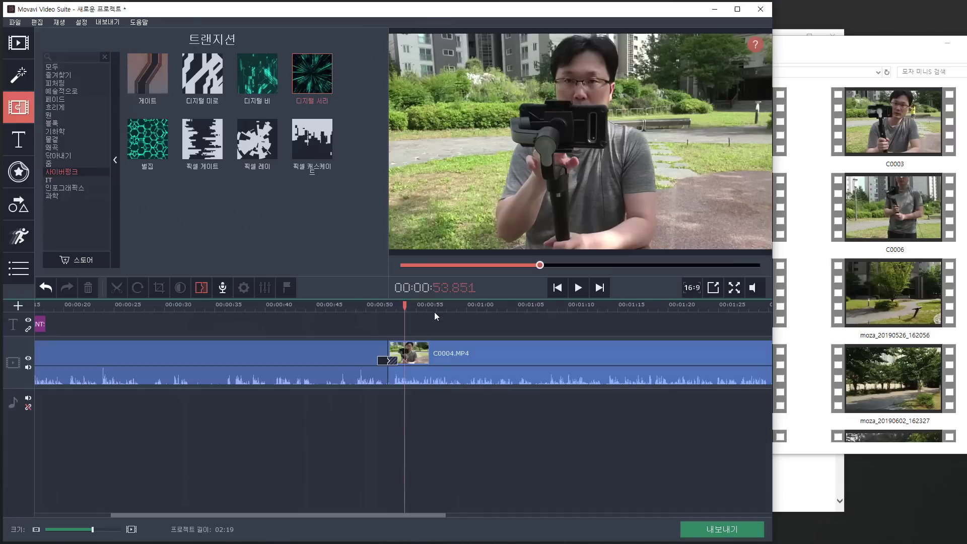
pyautogui.moveTo(406, 304); pyautogui.dragTo(421, 317)
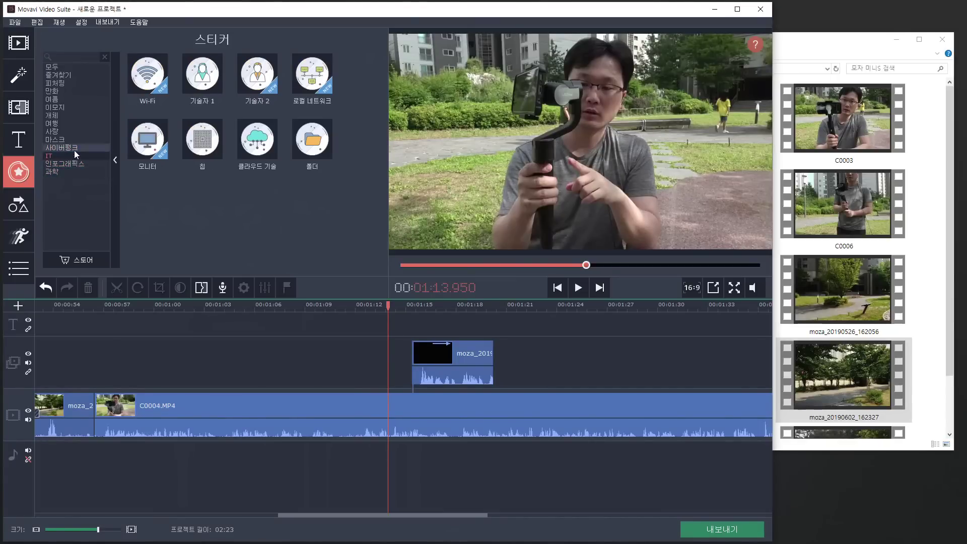
# Step: Preview the stickers 좋아요, 음표 and 온도계 from the 개체 category
pyautogui.click(66, 114)
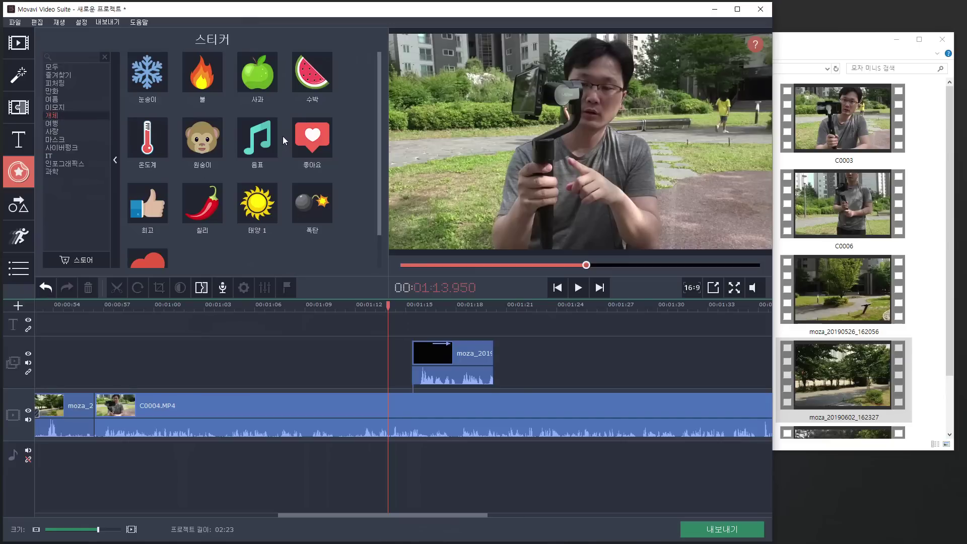
pyautogui.click(296, 145)
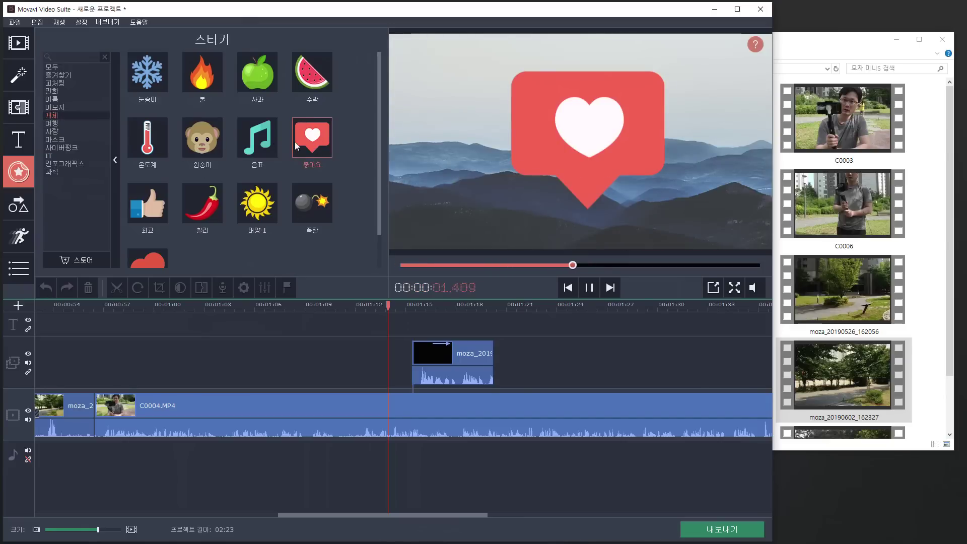
pyautogui.click(257, 141)
pyautogui.click(147, 146)
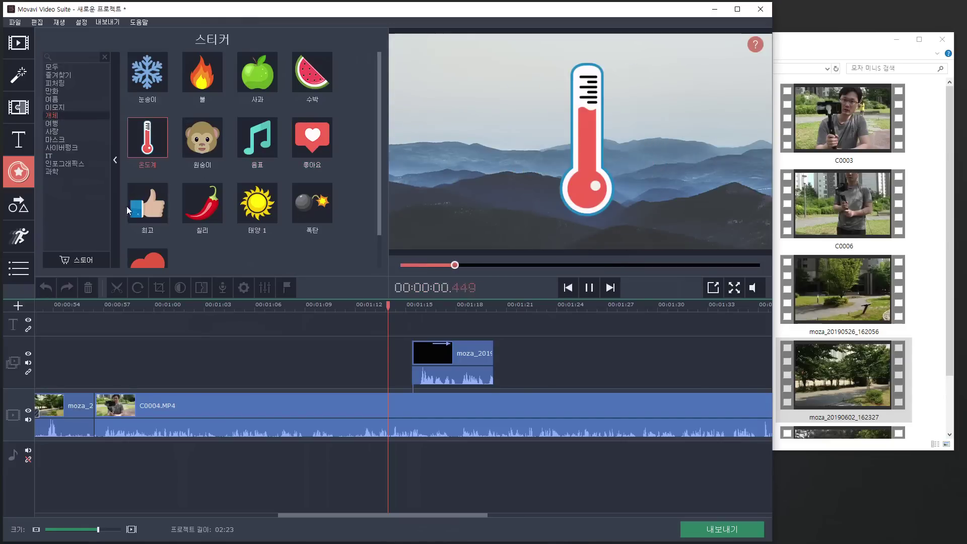
pyautogui.click(589, 288)
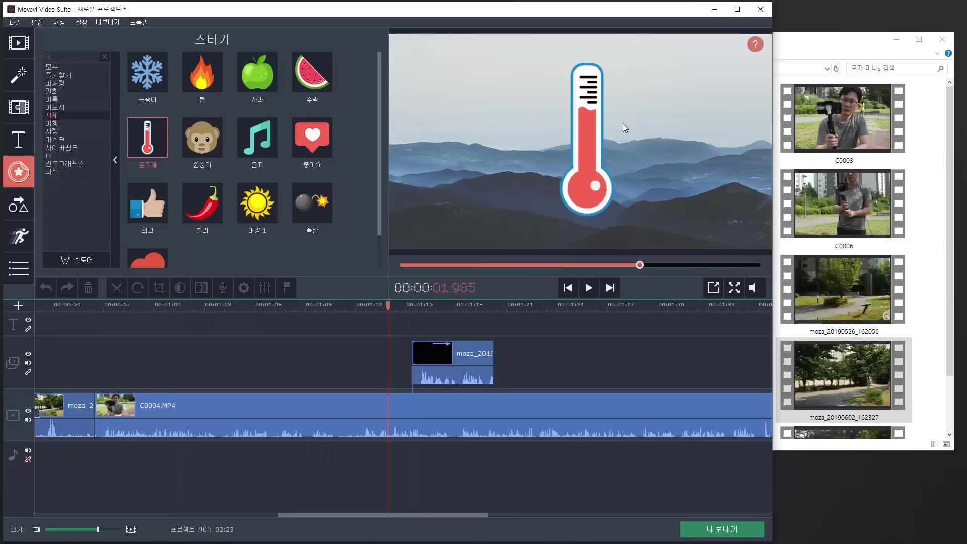
# Step: Preview the Wi-Fi and 모니터 stickers from the IT category
pyautogui.click(70, 157)
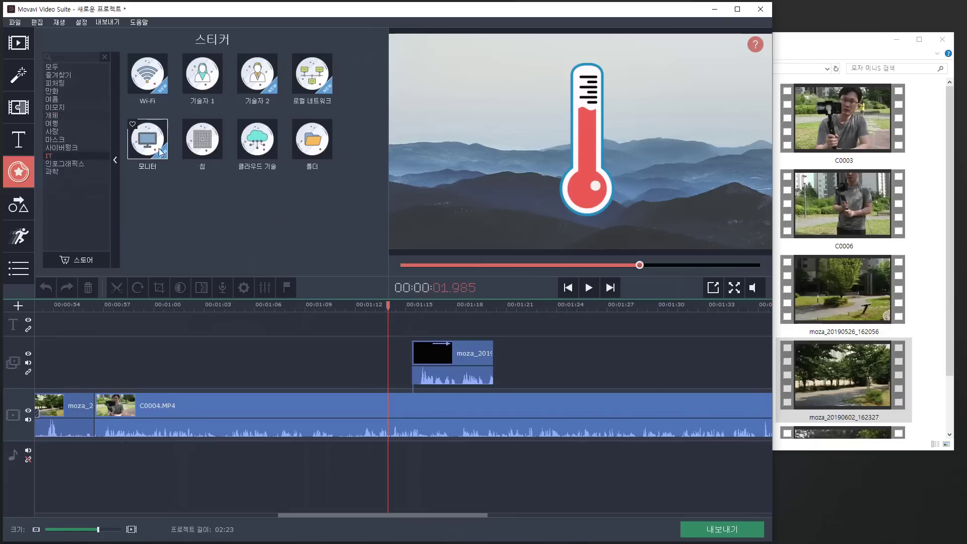
pyautogui.click(159, 80)
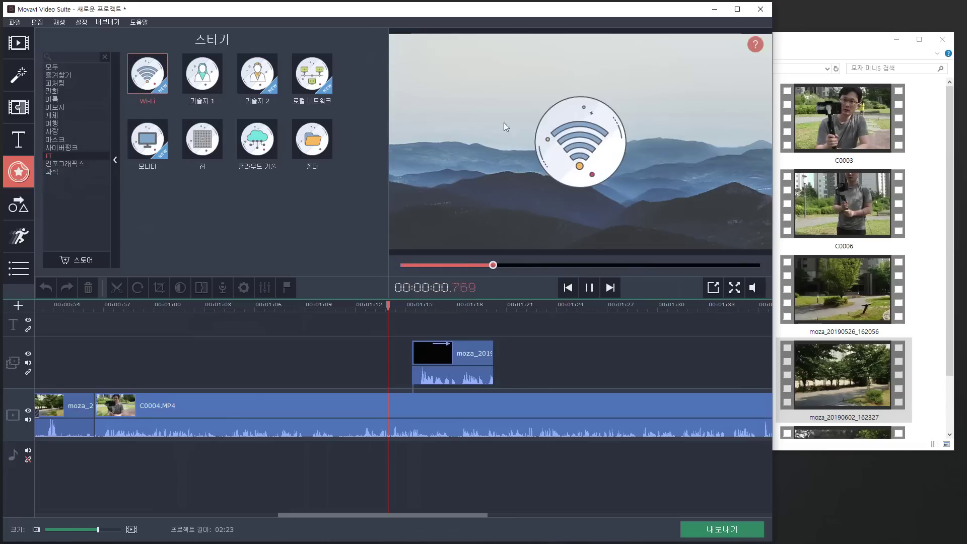
pyautogui.click(149, 151)
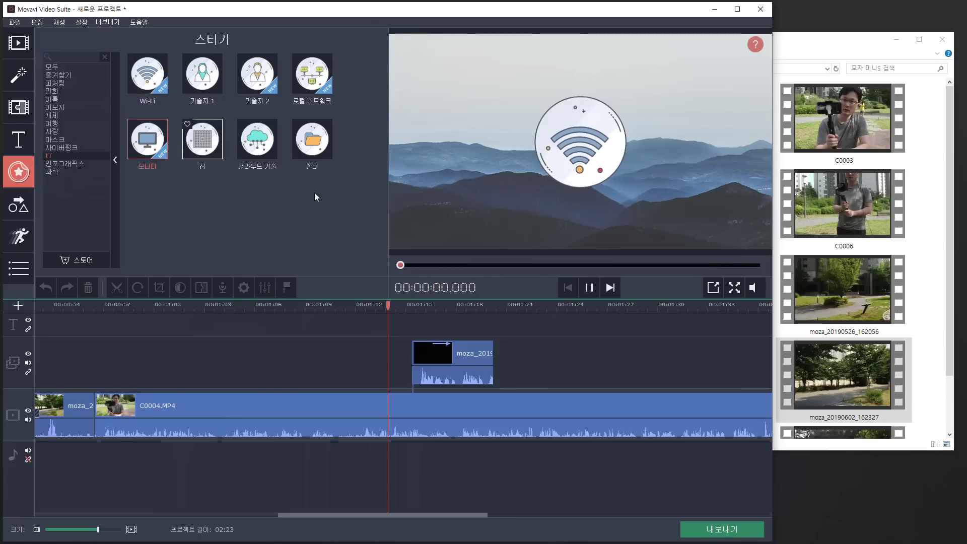
# Step: Preview the 다면체, 드론 and 프로세서 stickers from the 사이버펑크 category
pyautogui.click(62, 147)
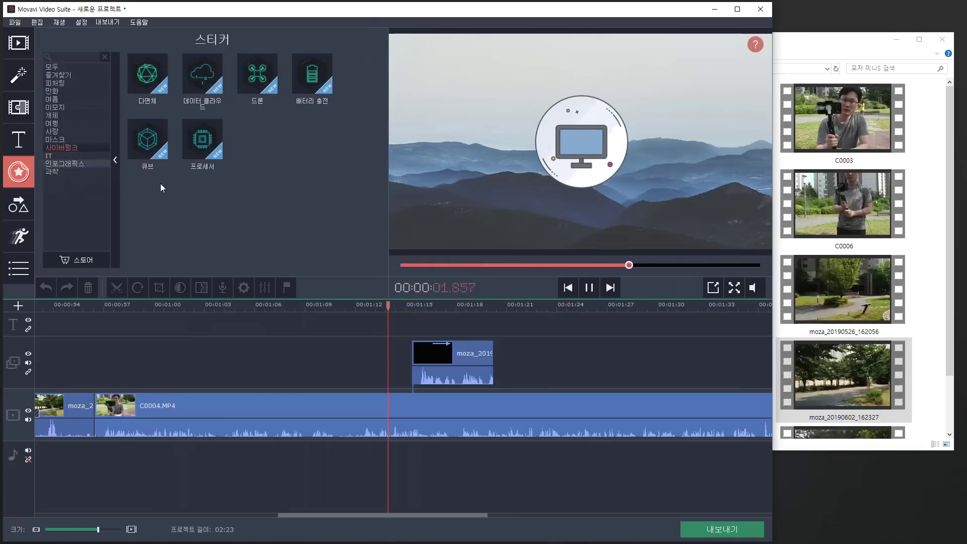
pyautogui.click(161, 77)
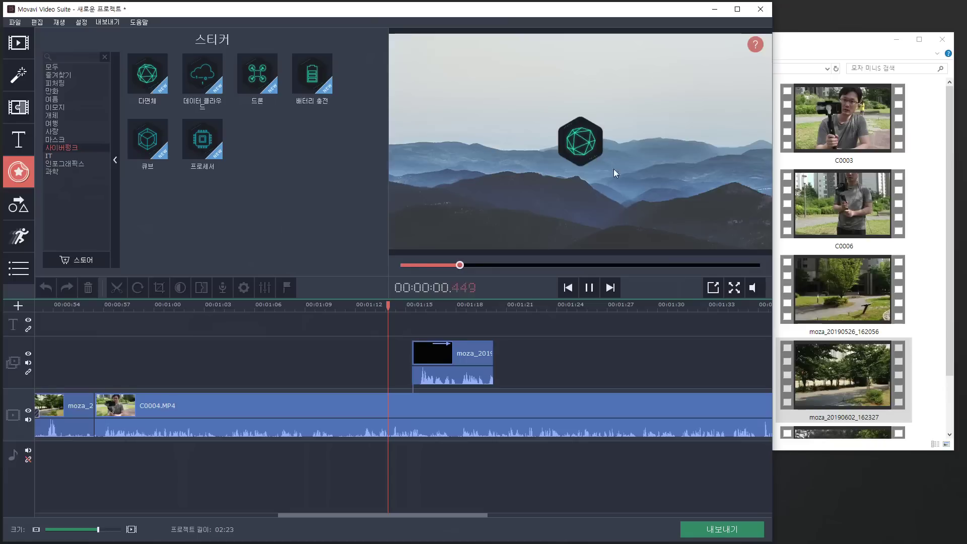
pyautogui.click(260, 80)
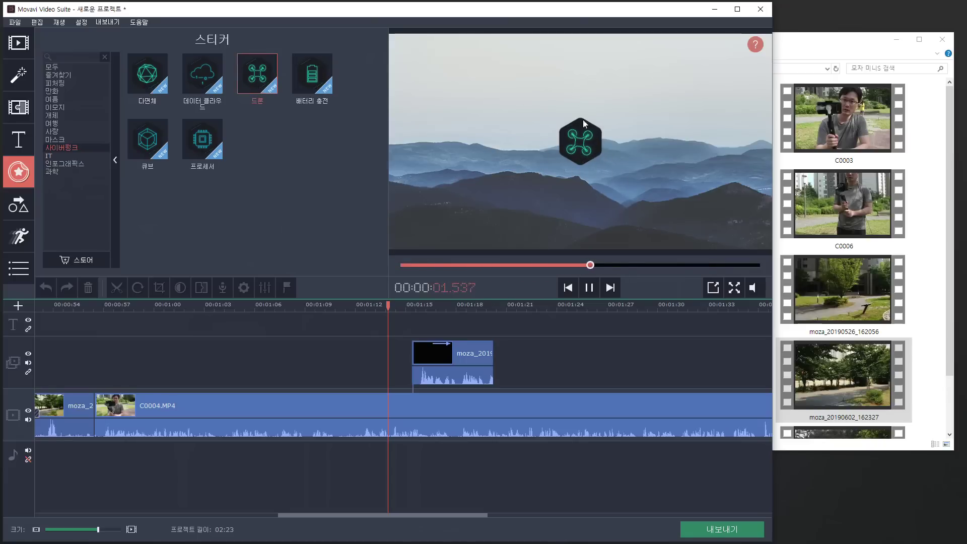
pyautogui.click(202, 140)
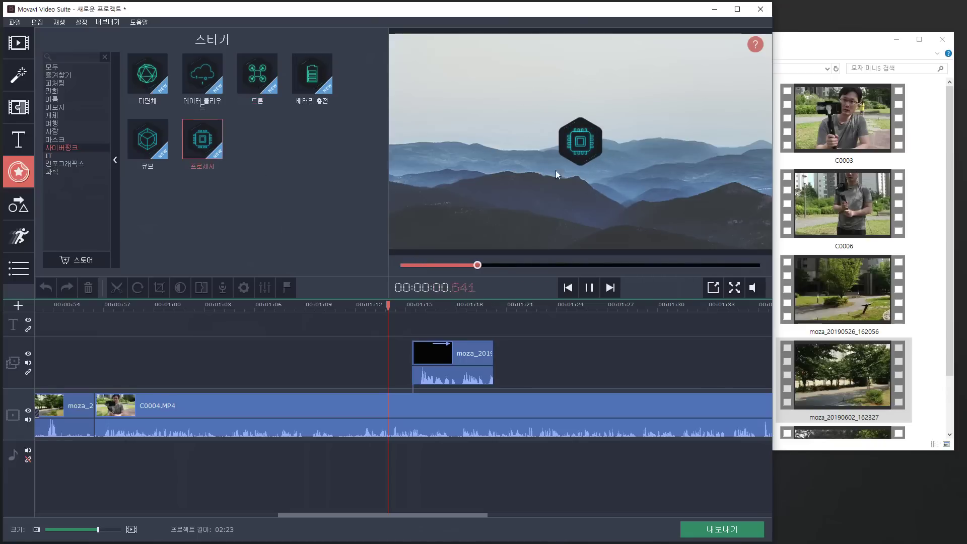
# Step: Place the 프로세서 sticker on the title track at about 1:00.4 and enlarge it beside the presenter
pyautogui.click(158, 144)
pyautogui.moveTo(201, 143); pyautogui.dragTo(164, 325)
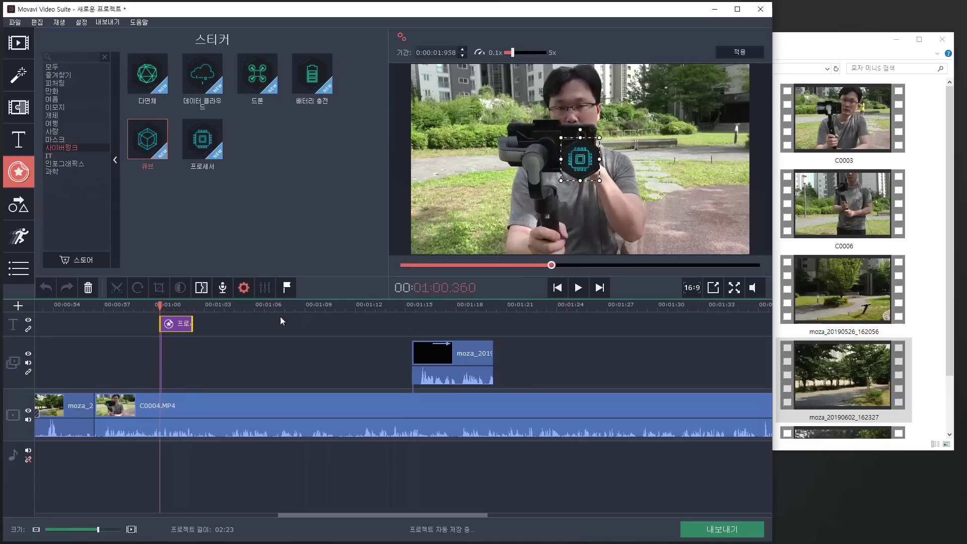
pyautogui.moveTo(579, 178); pyautogui.dragTo(524, 218)
# Step: Play back the 프로세서 sticker and extend its clip to end at about 1:05.6
pyautogui.click(153, 306)
pyautogui.click(578, 289)
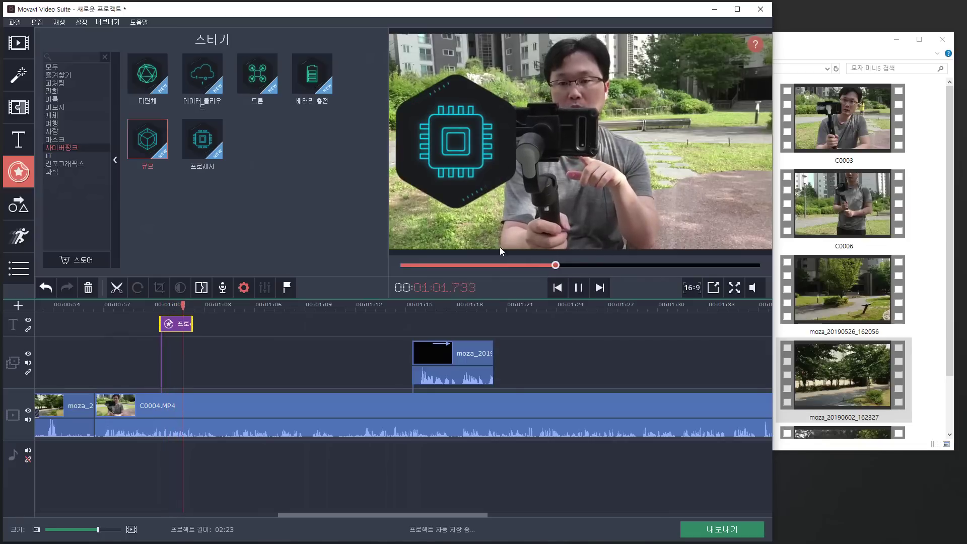
pyautogui.press('space')
pyautogui.moveTo(192, 323); pyautogui.dragTo(247, 323)
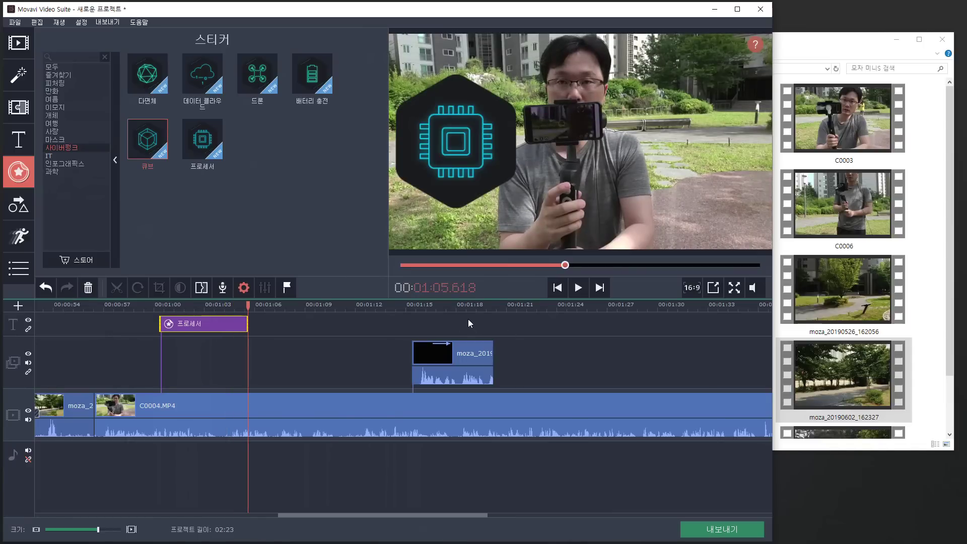
# Step: Open the 이동 및 확대 presets and check them against the 프로세서 sticker and the moza overlay clip
pyautogui.click(24, 280)
pyautogui.click(53, 268)
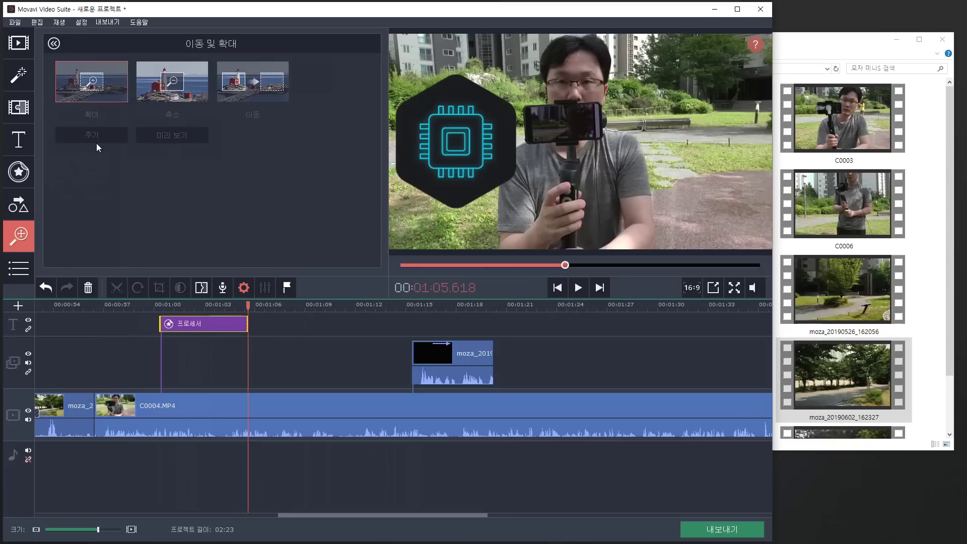
pyautogui.click(200, 324)
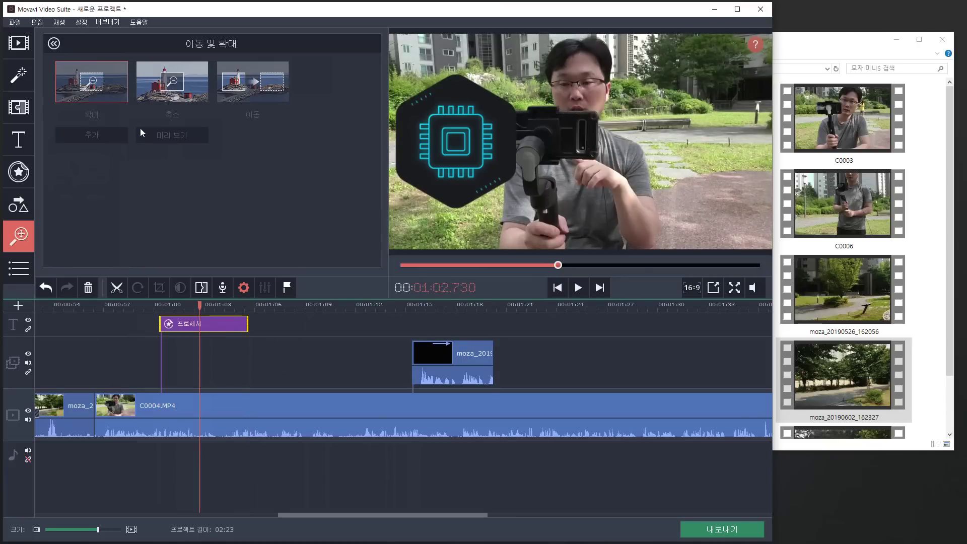
pyautogui.click(441, 353)
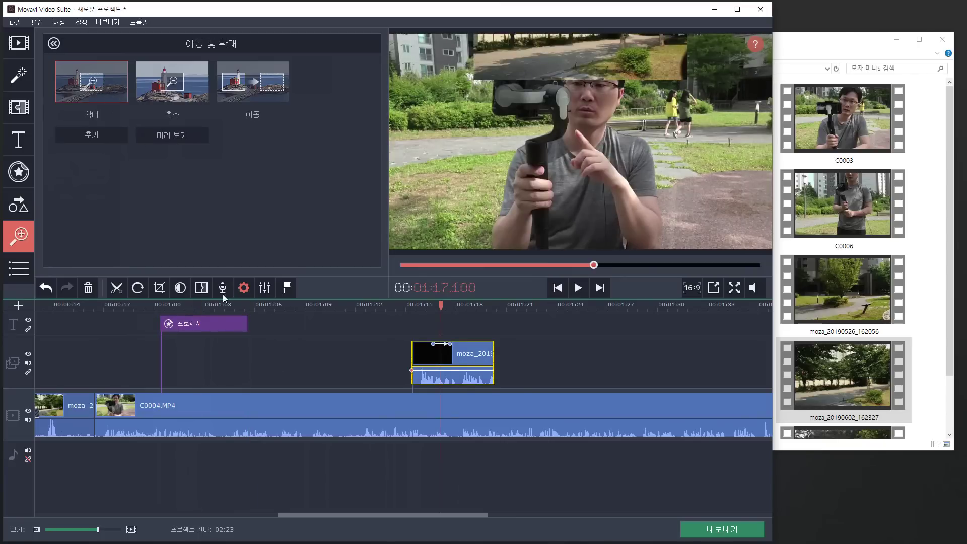
pyautogui.click(192, 321)
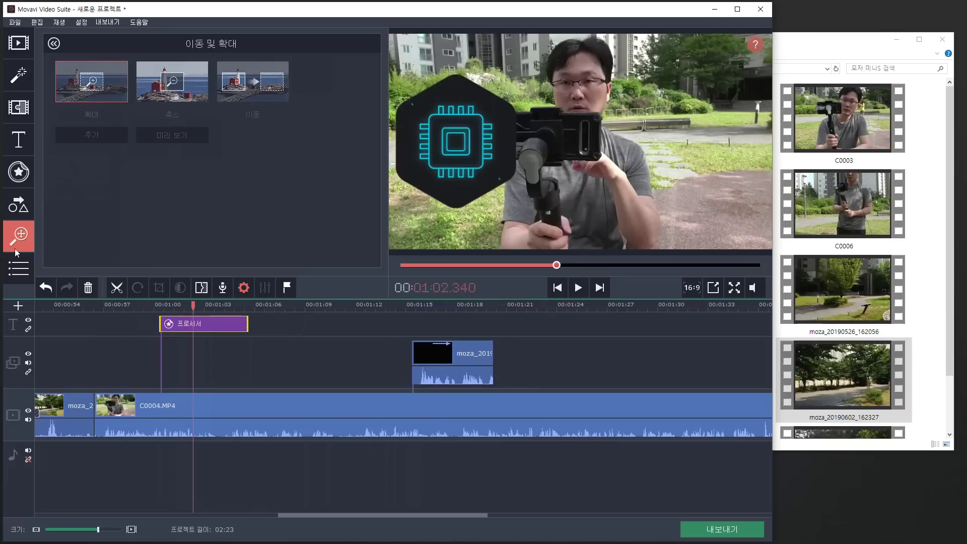
# Step: Open the 애니메이션 presets and preview 회전초 and 확대
pyautogui.moveTo(26, 273)
pyautogui.click(88, 268)
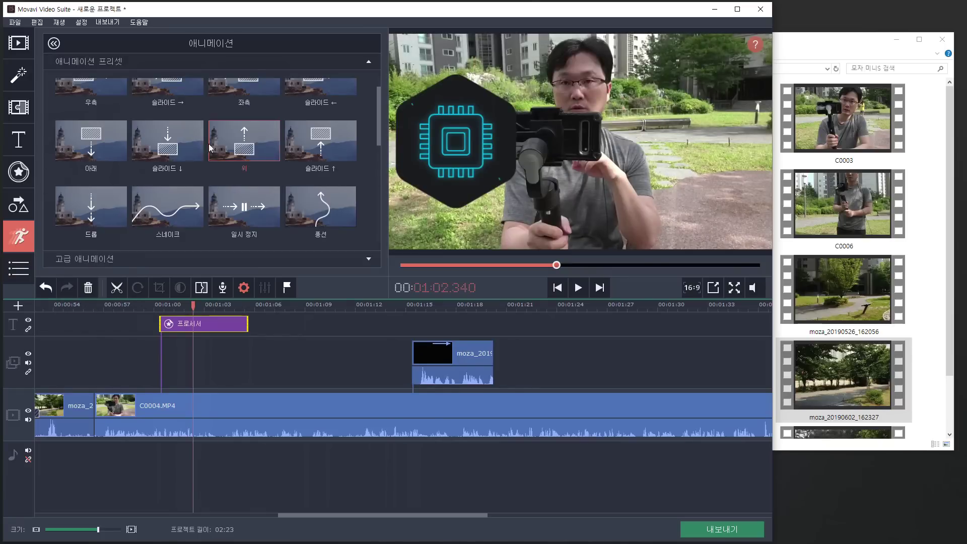
pyautogui.scroll(1, 235, 170)
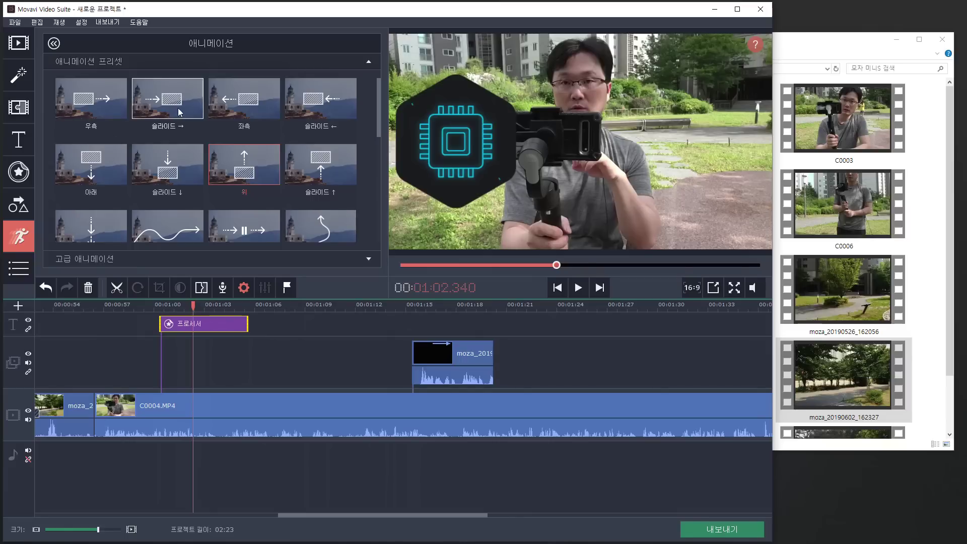
pyautogui.scroll(-5, 267, 200)
pyautogui.click(267, 198)
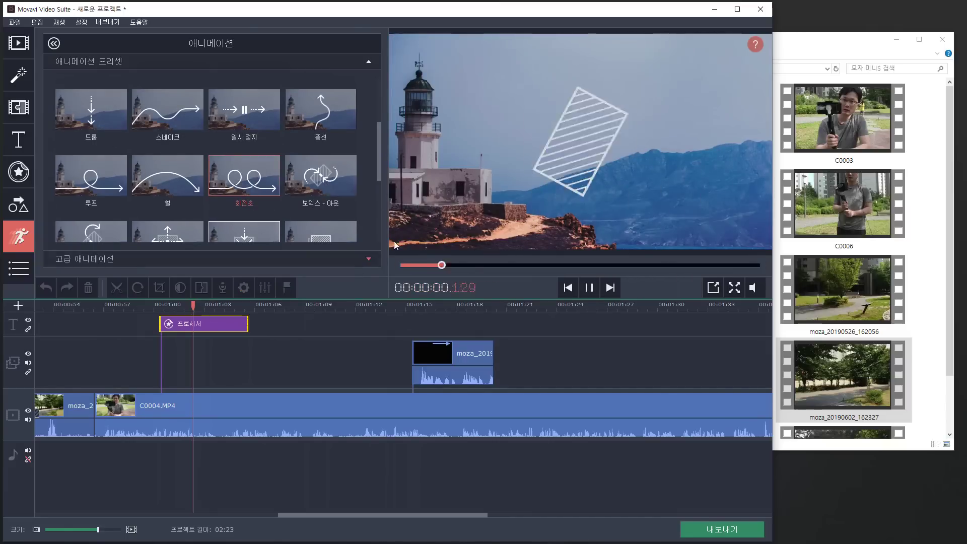
pyautogui.scroll(-2, 204, 223)
pyautogui.click(201, 196)
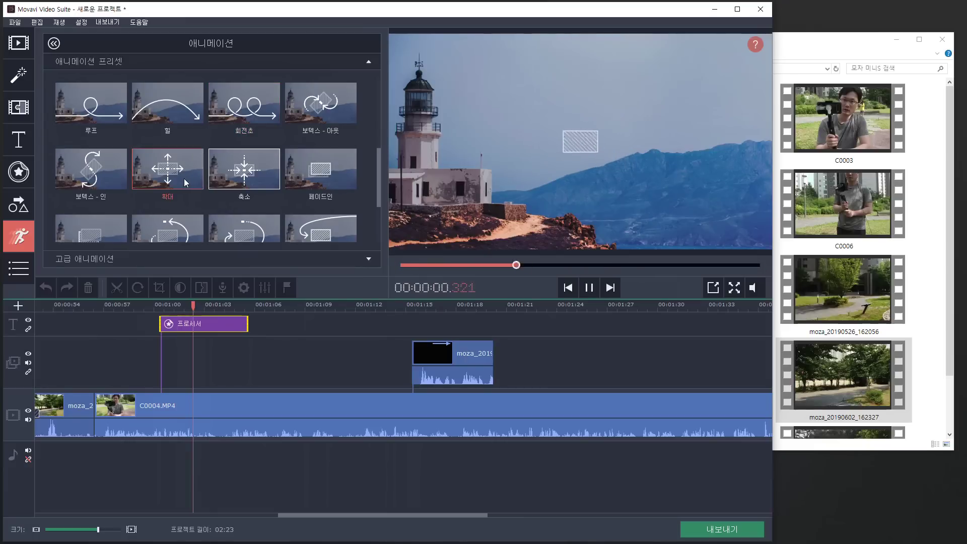
# Step: Apply the 확대 animation to the 프로세서 sticker and stretch the animation close to the clip's end
pyautogui.click(199, 318)
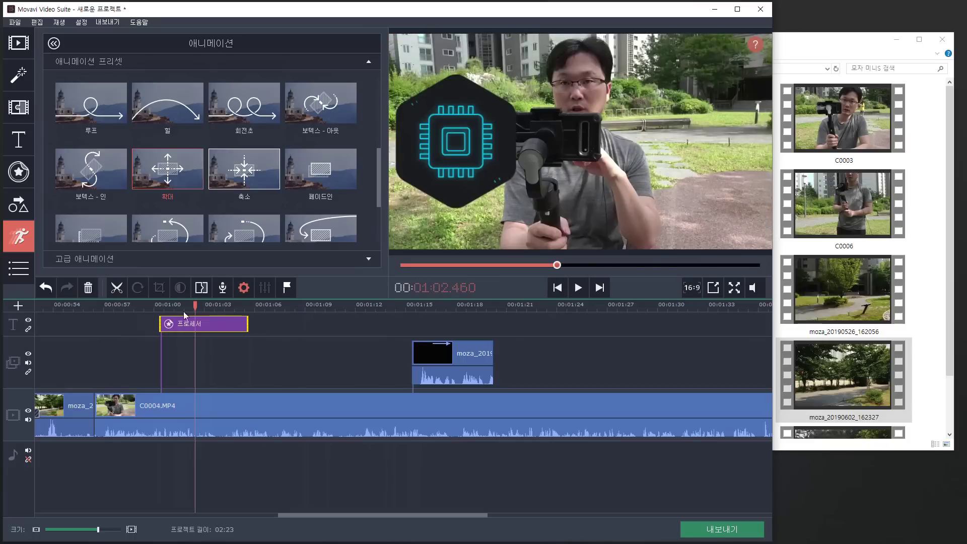
pyautogui.moveTo(176, 186)
pyautogui.mouseDown()
pyautogui.moveTo(195, 252)
pyautogui.moveTo(196, 325)
pyautogui.moveTo(179, 329)
pyautogui.moveTo(445, 368)
pyautogui.moveTo(211, 325)
pyautogui.moveTo(466, 363)
pyautogui.moveTo(202, 325)
pyautogui.mouseUp()
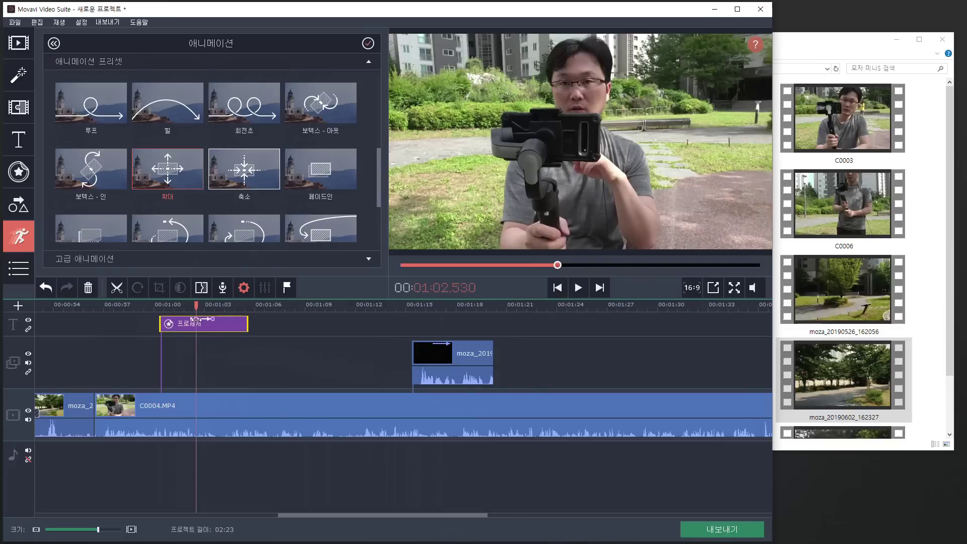
pyautogui.moveTo(215, 319)
pyautogui.mouseDown()
pyautogui.moveTo(199, 317)
pyautogui.moveTo(214, 318)
pyautogui.mouseUp()
pyautogui.click(165, 310)
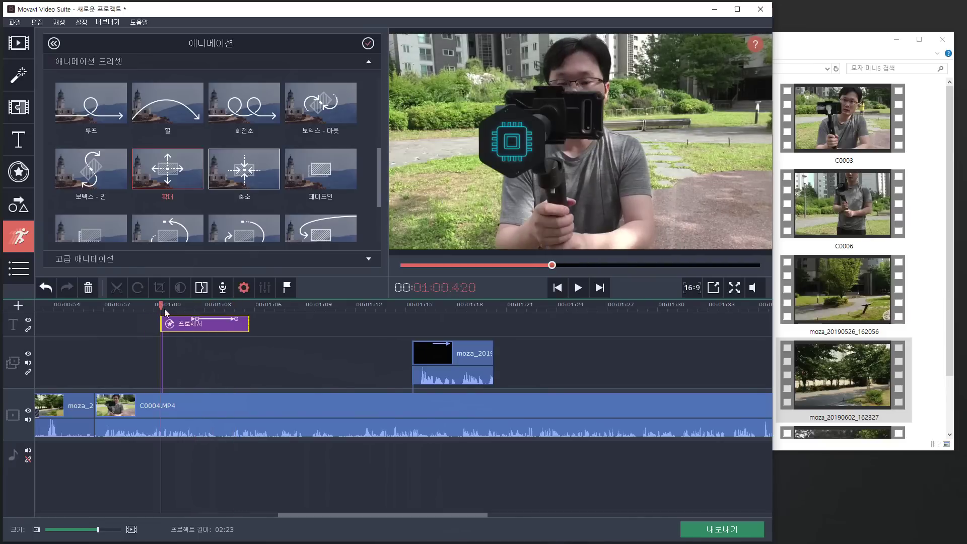
# Step: Trim the end of the 프로세서 sticker clip to about 1:05.26
pyautogui.click(154, 306)
pyautogui.moveTo(250, 321)
pyautogui.mouseDown()
pyautogui.moveTo(216, 321)
pyautogui.moveTo(242, 322)
pyautogui.mouseUp()
pyautogui.click(197, 320)
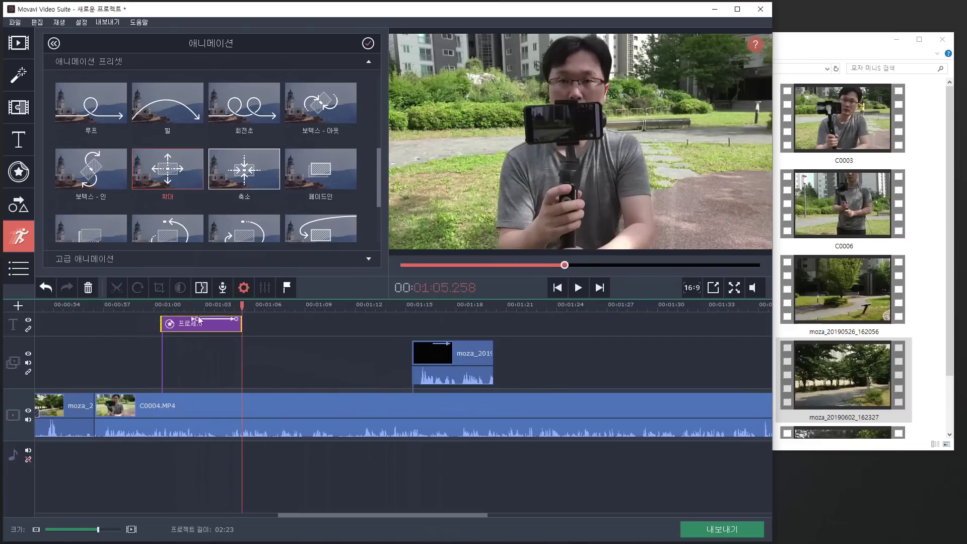
# Step: Play back the sticker's 확대 animation from about 59.9 seconds
pyautogui.click(153, 305)
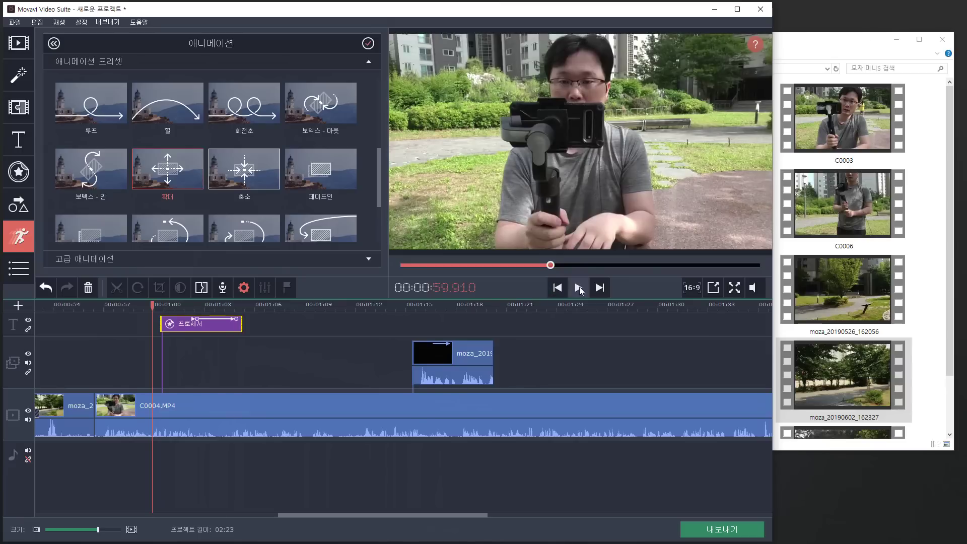
pyautogui.click(580, 286)
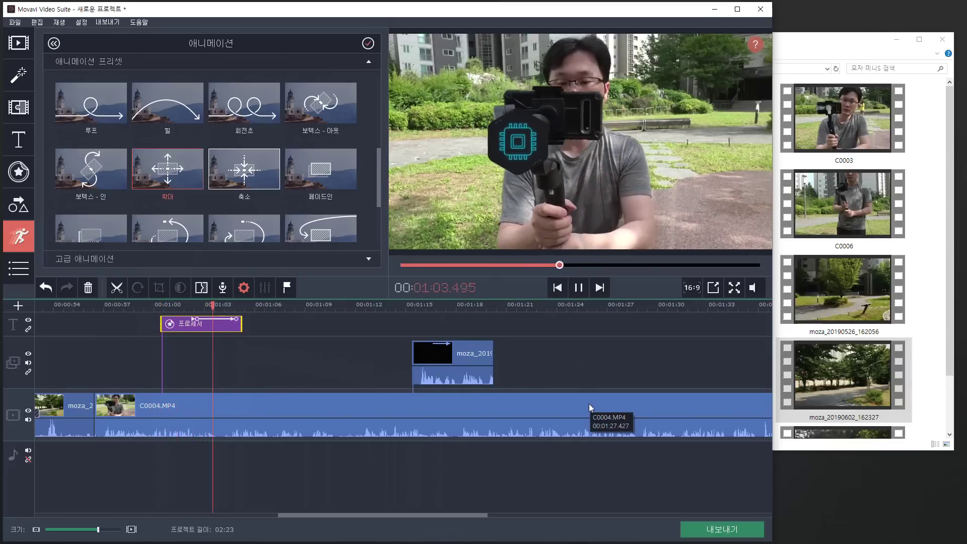
pyautogui.click(580, 288)
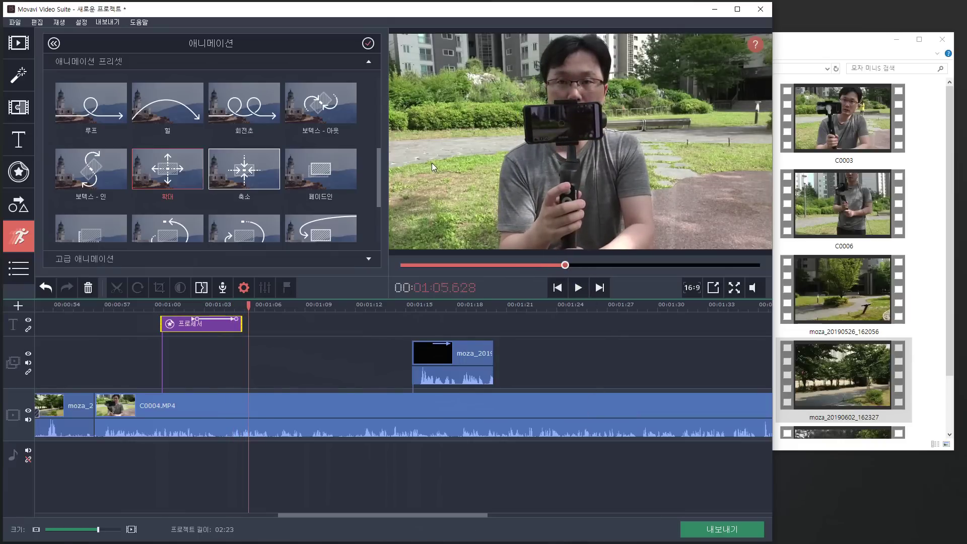
# Step: Shift the 프로세서 sticker clip to end at about 1:06 and play back its animation
pyautogui.click(196, 321)
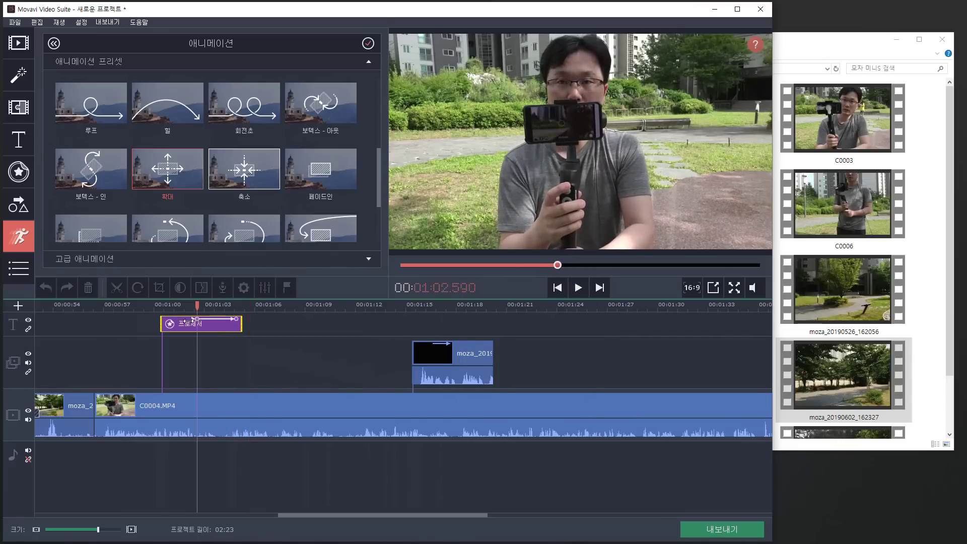
pyautogui.moveTo(210, 323); pyautogui.dragTo(187, 314)
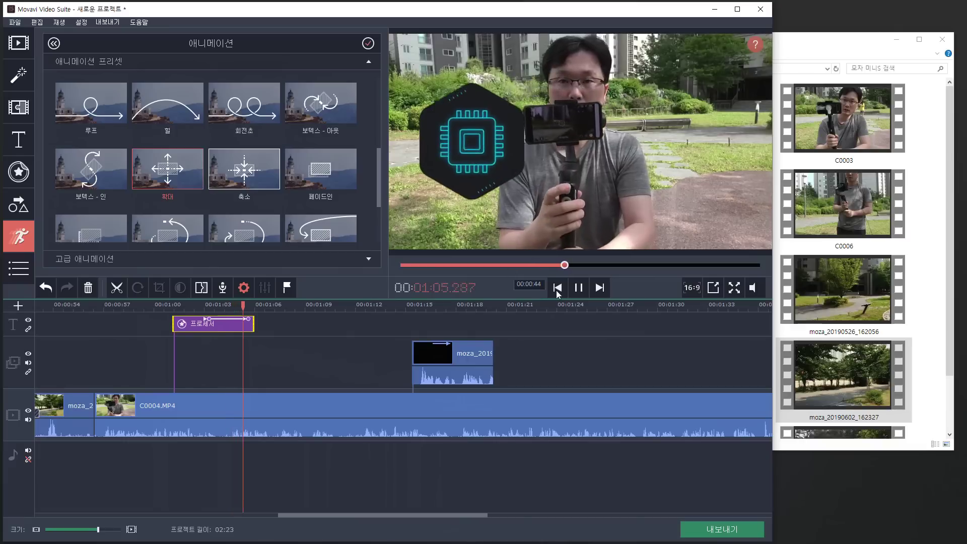
pyautogui.click(578, 285)
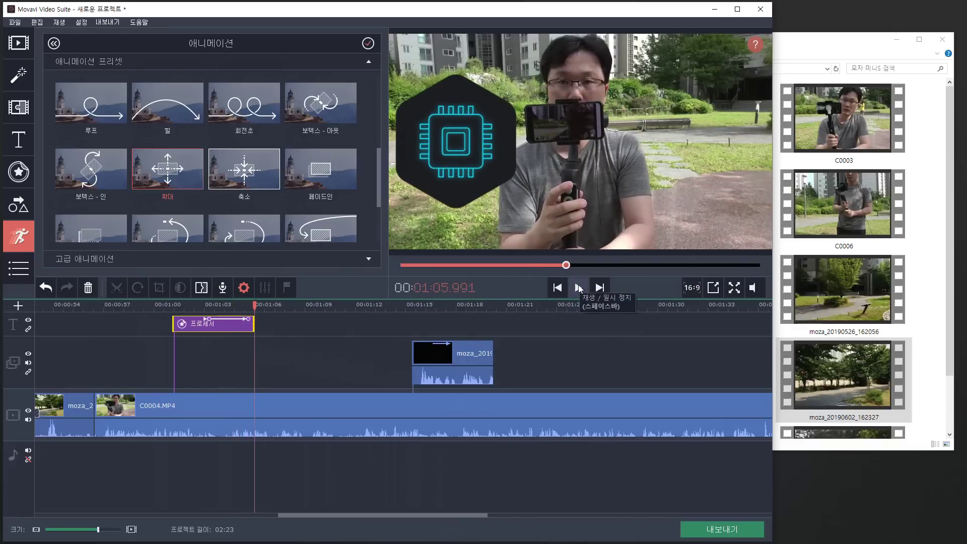
# Step: Review the moza clip on the overlay track at about 1:15 and delete it
pyautogui.click(404, 413)
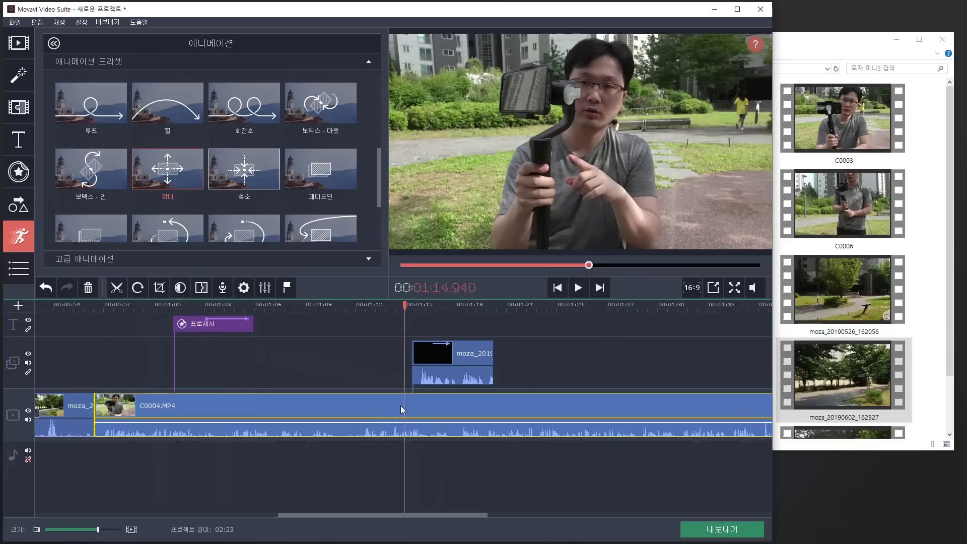
pyautogui.click(423, 350)
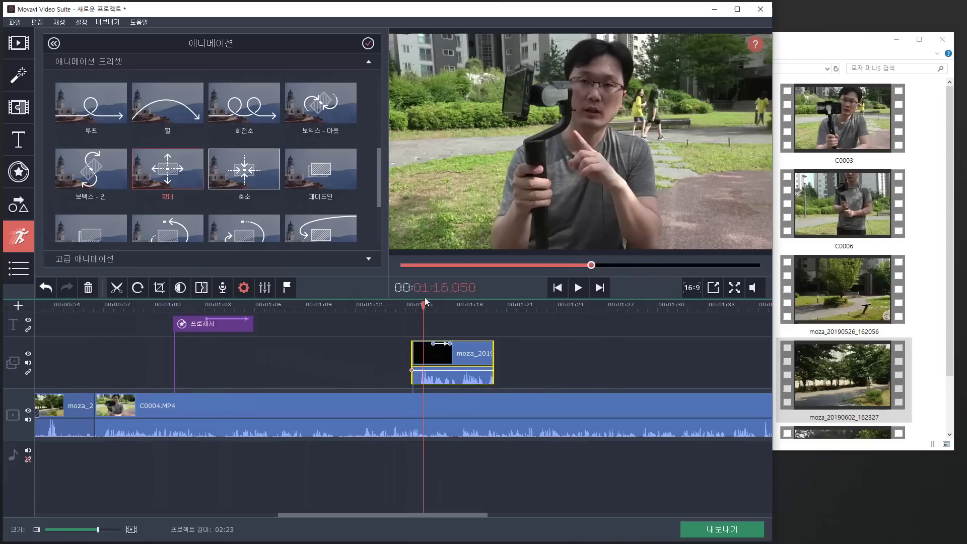
pyautogui.moveTo(423, 304); pyautogui.dragTo(414, 304)
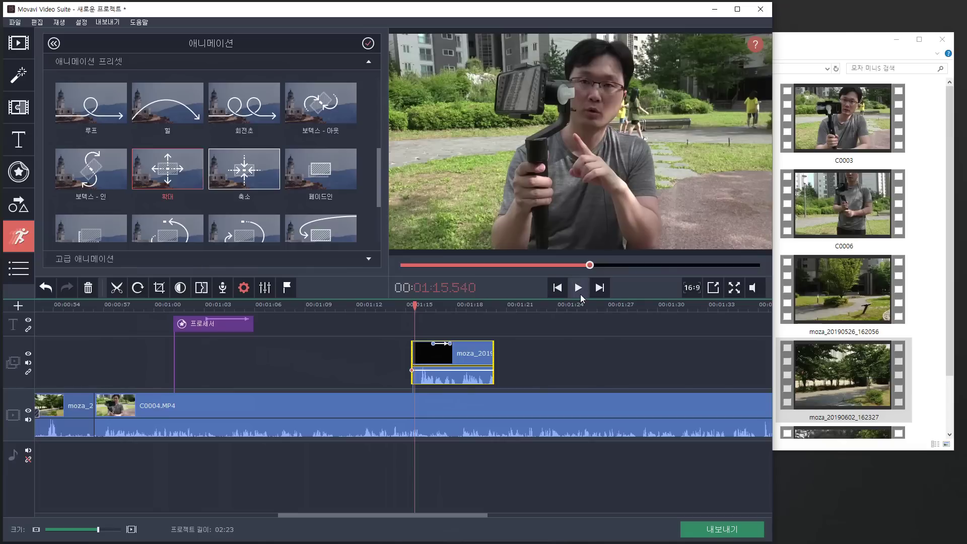
pyautogui.click(579, 290)
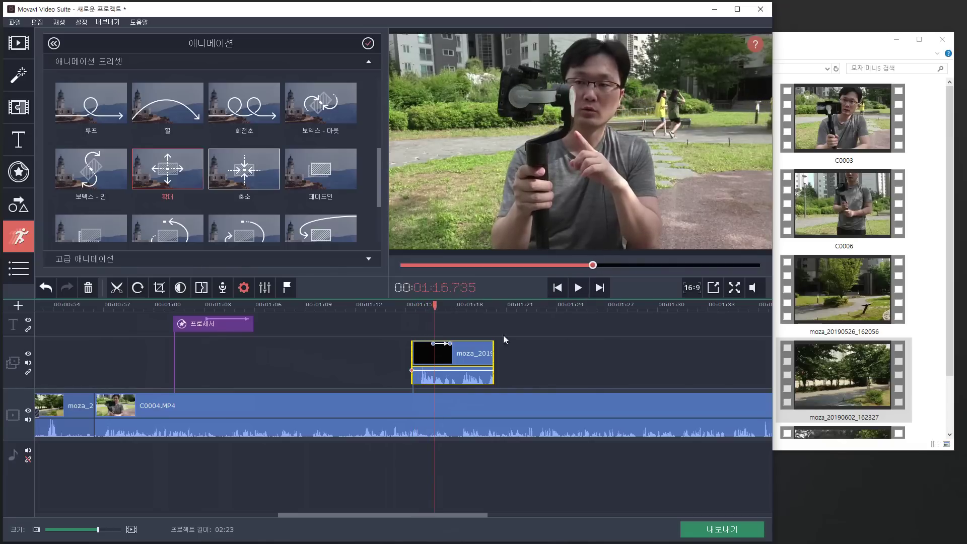
pyautogui.press('Delete')
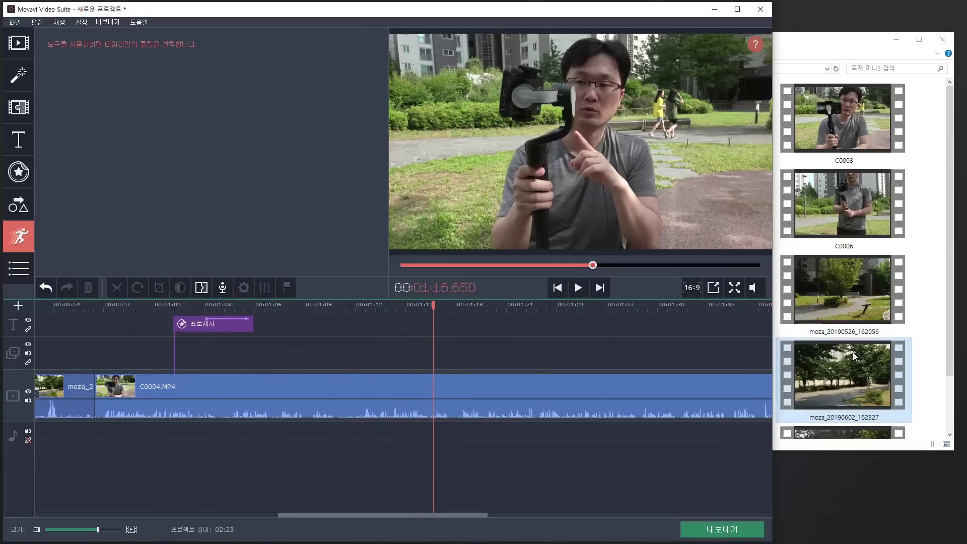
# Step: Add the video 20190602_163103.mp4 to the overlay track at about 1:09
pyautogui.click(854, 280)
pyautogui.moveTo(627, 47); pyautogui.dragTo(615, 53)
pyautogui.moveTo(659, 121); pyautogui.dragTo(313, 356)
# Step: Play back the 20190602_163103.mp4 overlay briefly and mute the overlay track
pyautogui.click(338, 346)
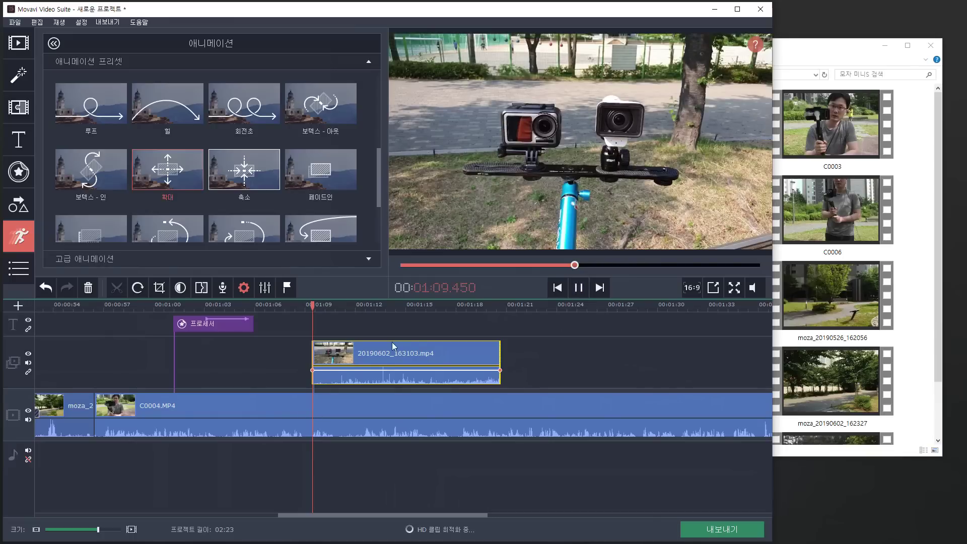
pyautogui.click(580, 288)
pyautogui.click(363, 352)
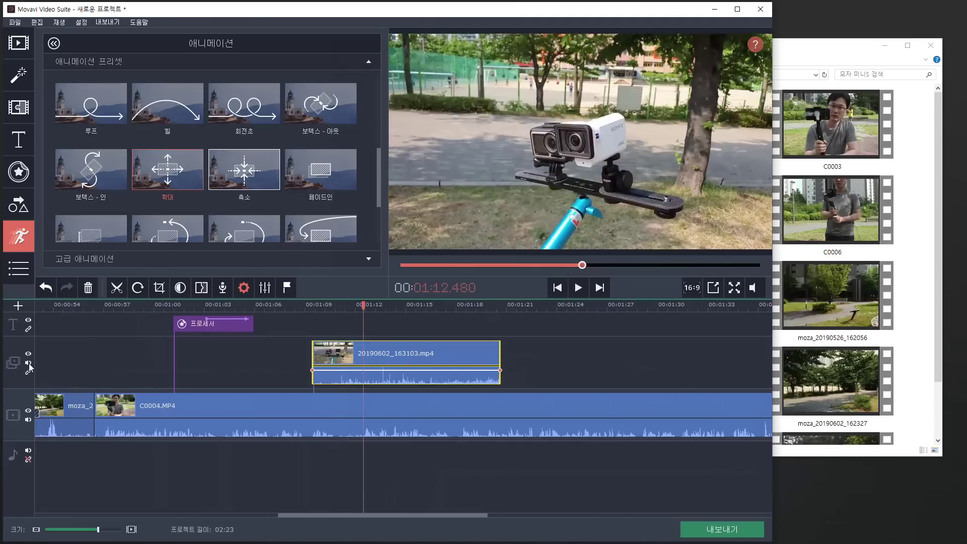
pyautogui.click(29, 363)
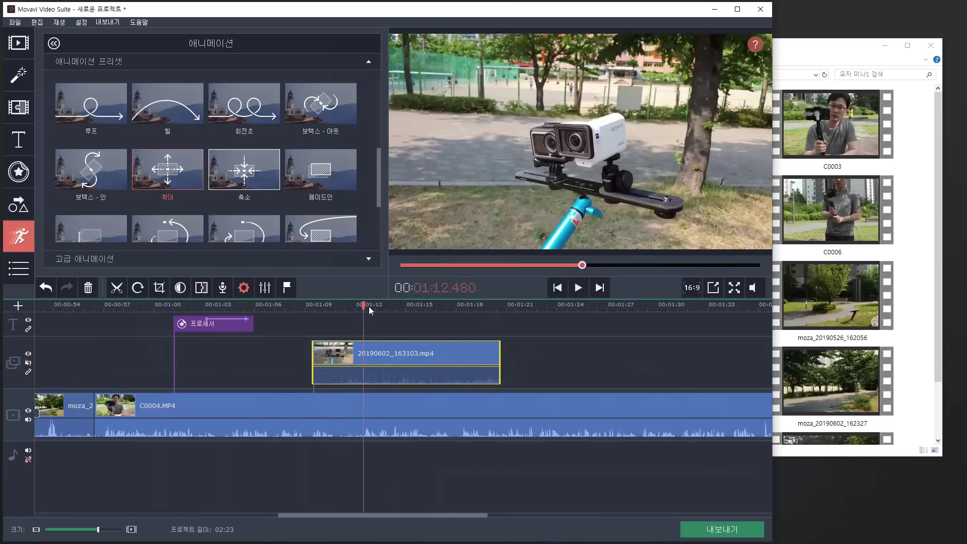
# Step: Split the 20190602_163103.mp4 overlay at about 1:12.06 and delete the part after the cut
pyautogui.moveTo(363, 304)
pyautogui.mouseDown()
pyautogui.moveTo(317, 307)
pyautogui.moveTo(356, 309)
pyautogui.mouseUp()
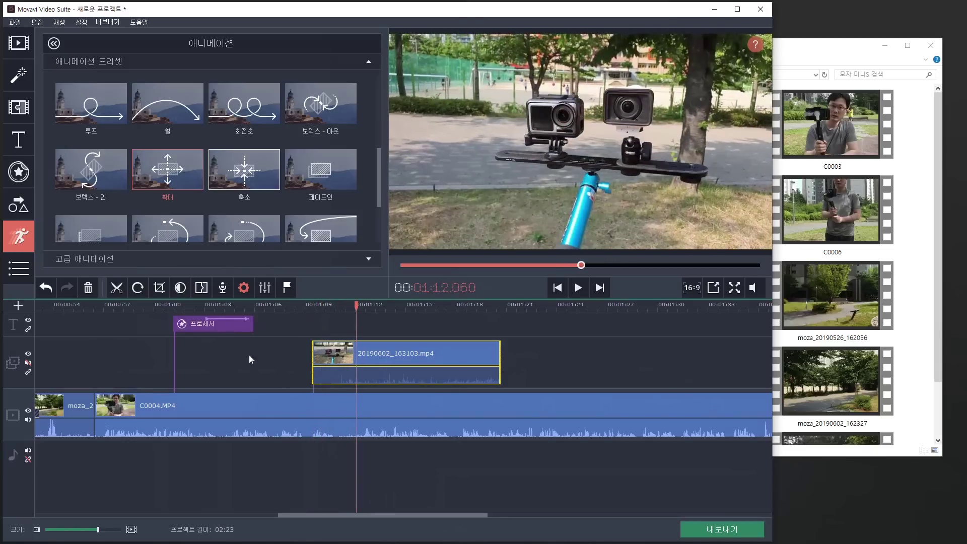
pyautogui.click(117, 287)
pyautogui.click(437, 362)
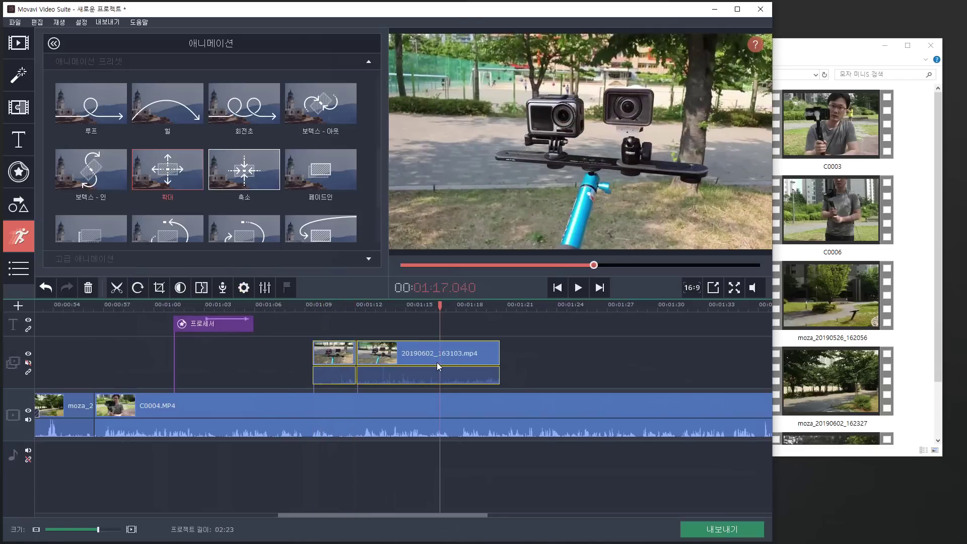
pyautogui.hotkey('ctrl', 'z')
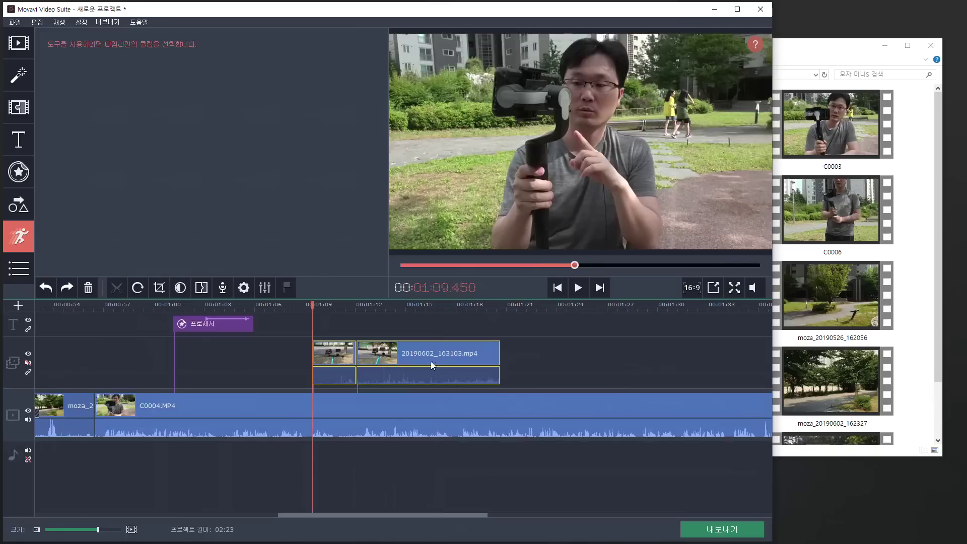
pyautogui.click(420, 355)
pyautogui.click(388, 356)
pyautogui.rightClick(405, 349)
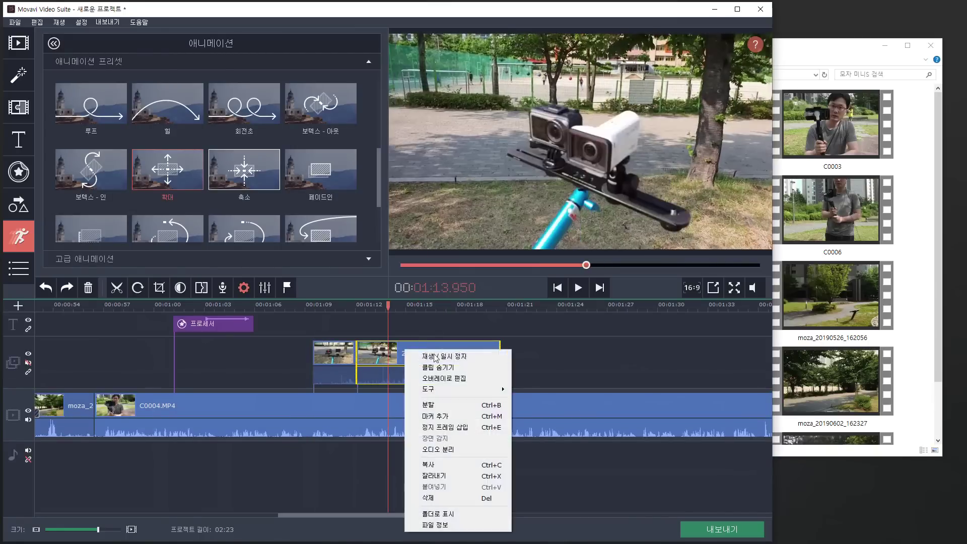
pyautogui.click(437, 498)
# Step: Edit the 20190602_163103.mp4 clip as a picture-in-picture overlay, shrinking it and placing it near the centre of the C0004 footage
pyautogui.click(306, 305)
pyautogui.moveTo(308, 309); pyautogui.dragTo(323, 305)
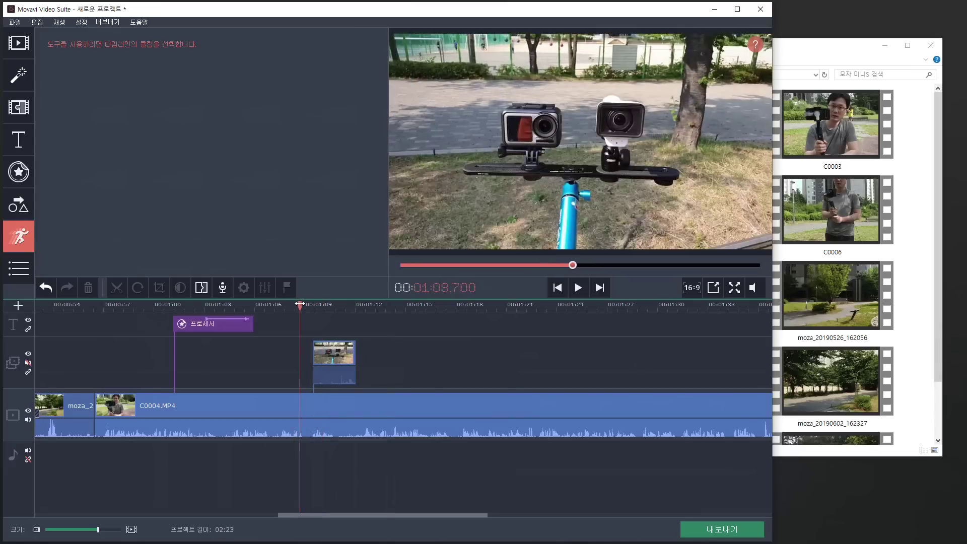
pyautogui.click(333, 352)
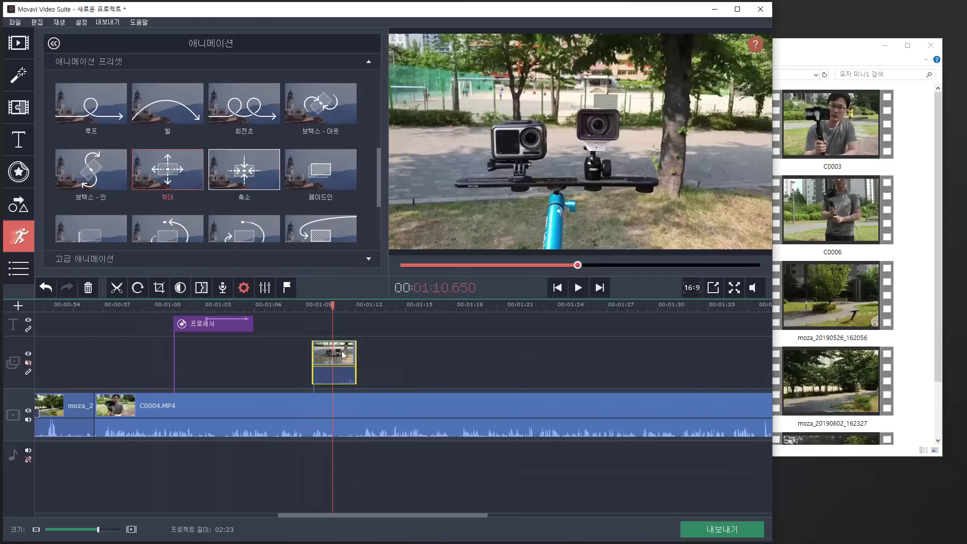
pyautogui.rightClick(348, 350)
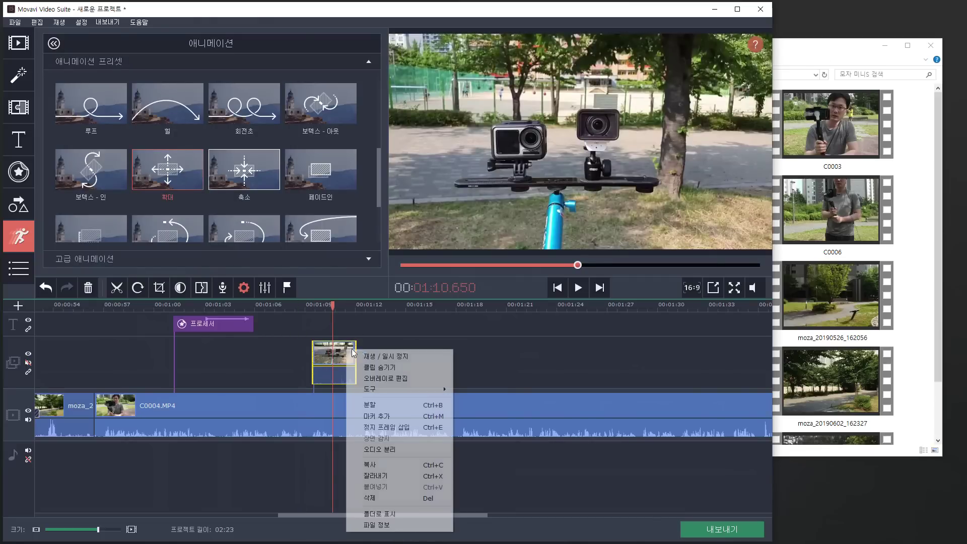
pyautogui.click(385, 378)
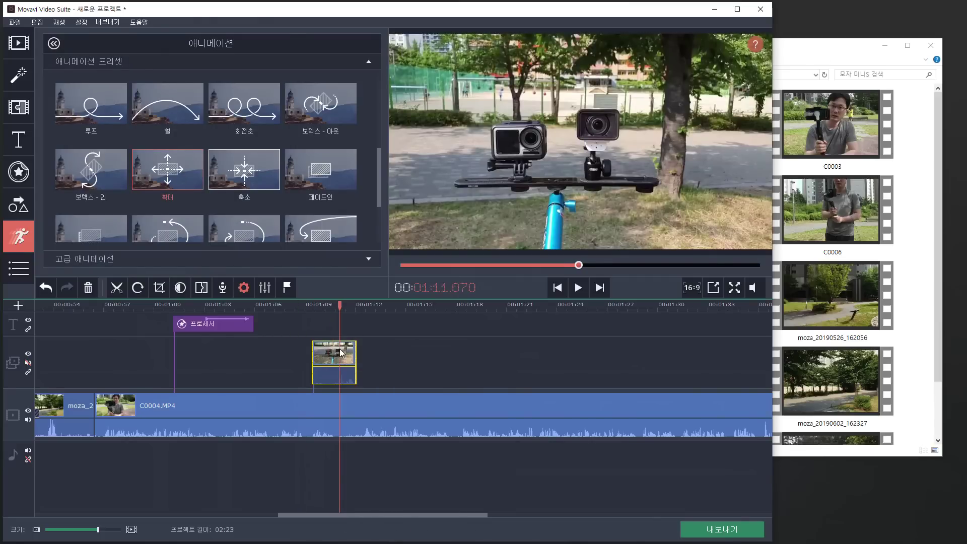
pyautogui.moveTo(398, 49); pyautogui.dragTo(499, 106)
pyautogui.moveTo(554, 156); pyautogui.dragTo(524, 157)
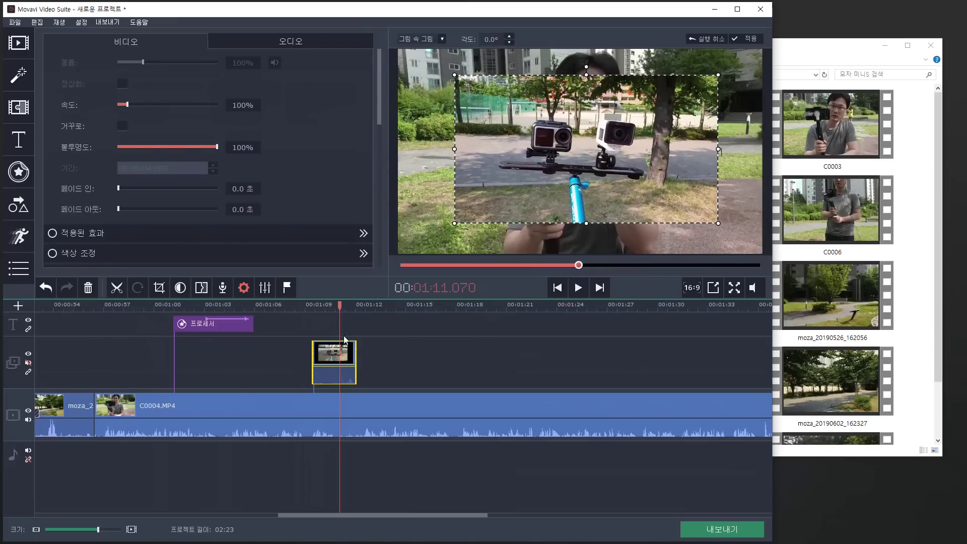
# Step: Try the 확대 animation preset on the 20190602_163103.mp4 overlay and play it back from about 1:09
pyautogui.moveTo(316, 310); pyautogui.dragTo(307, 313)
pyautogui.click(28, 272)
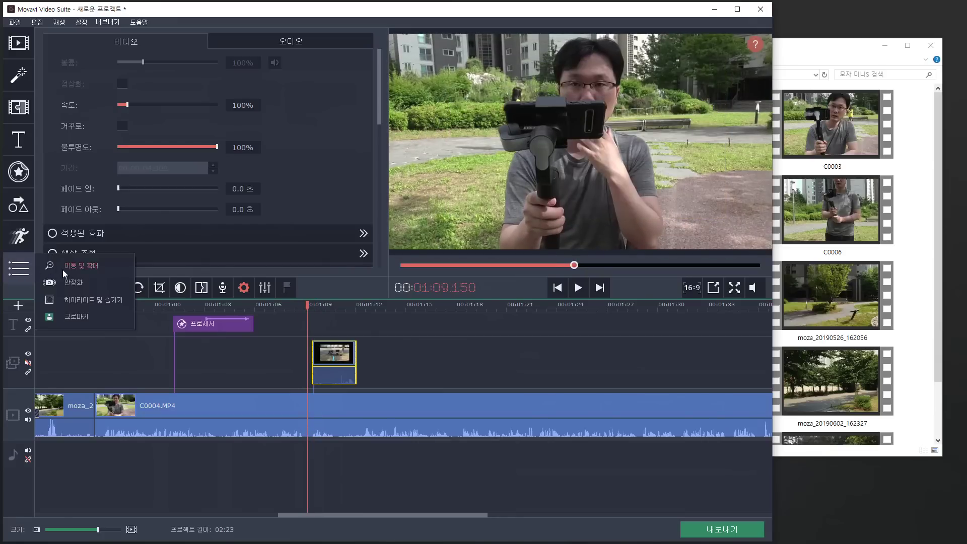
pyautogui.click(63, 270)
pyautogui.click(19, 268)
pyautogui.click(89, 267)
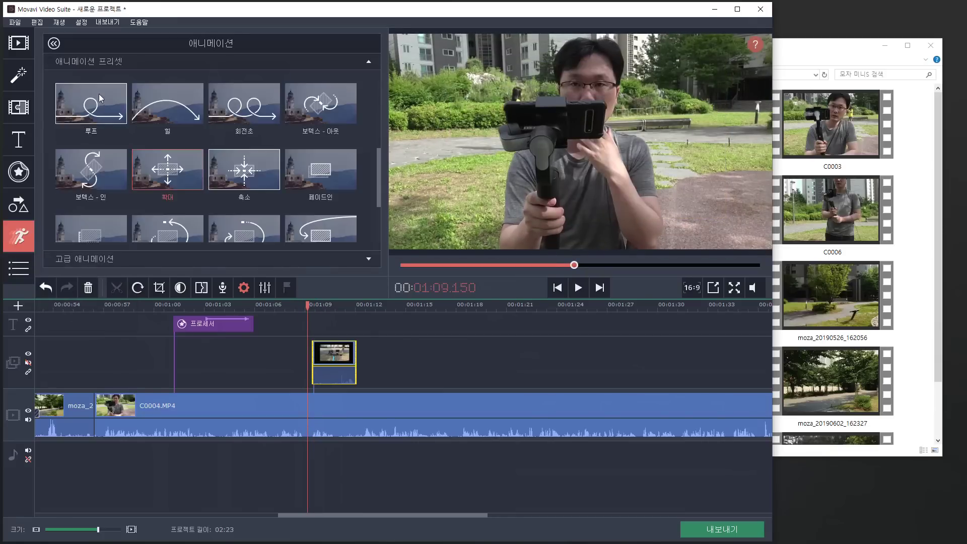
pyautogui.click(169, 164)
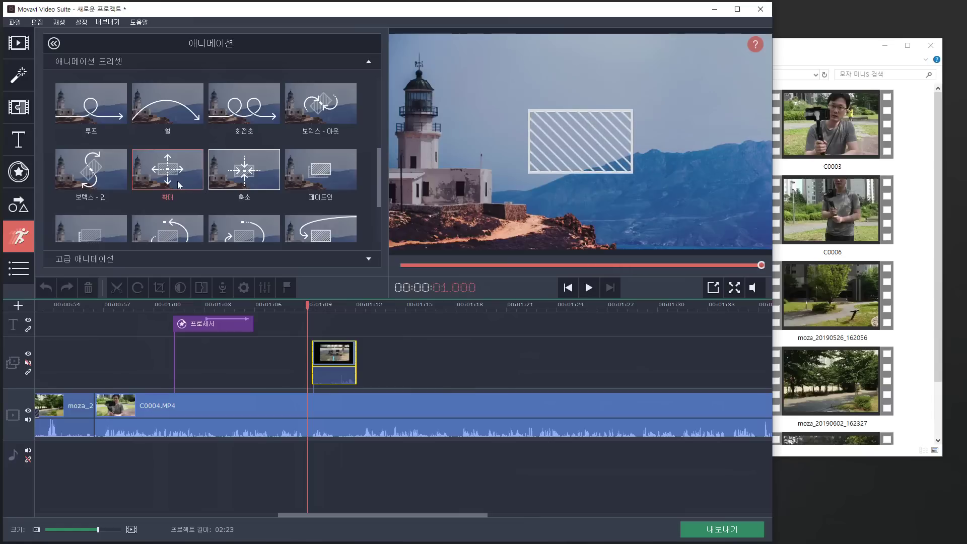
pyautogui.moveTo(178, 180); pyautogui.dragTo(315, 354)
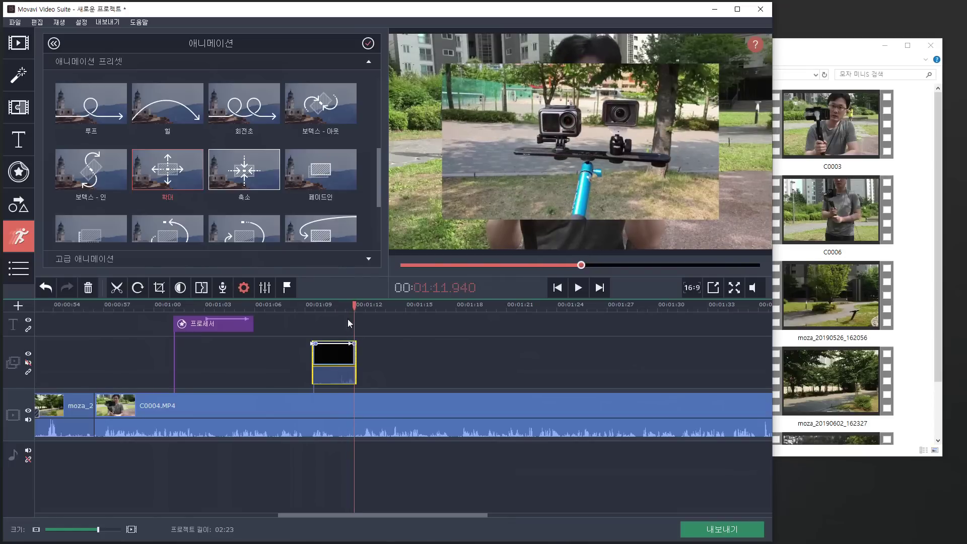
pyautogui.moveTo(354, 306); pyautogui.dragTo(307, 306)
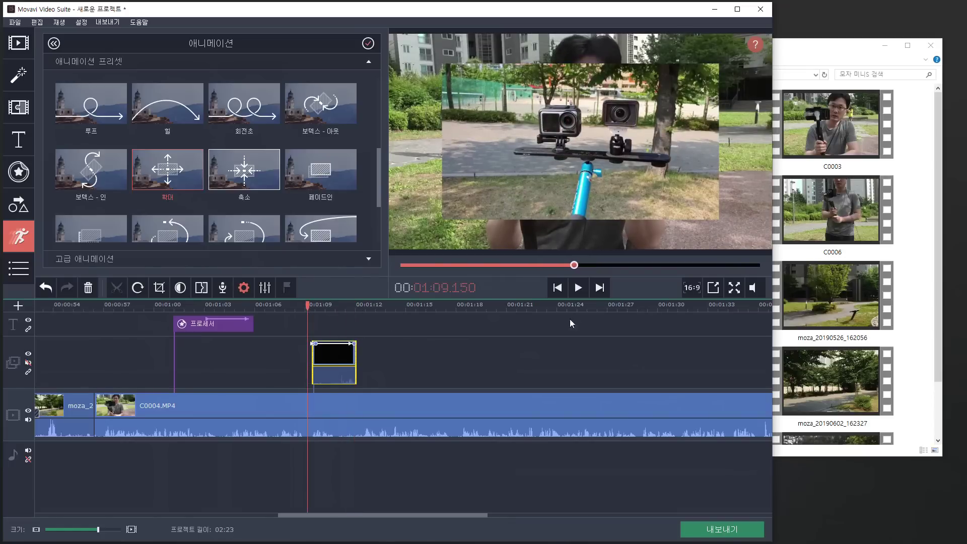
pyautogui.click(579, 288)
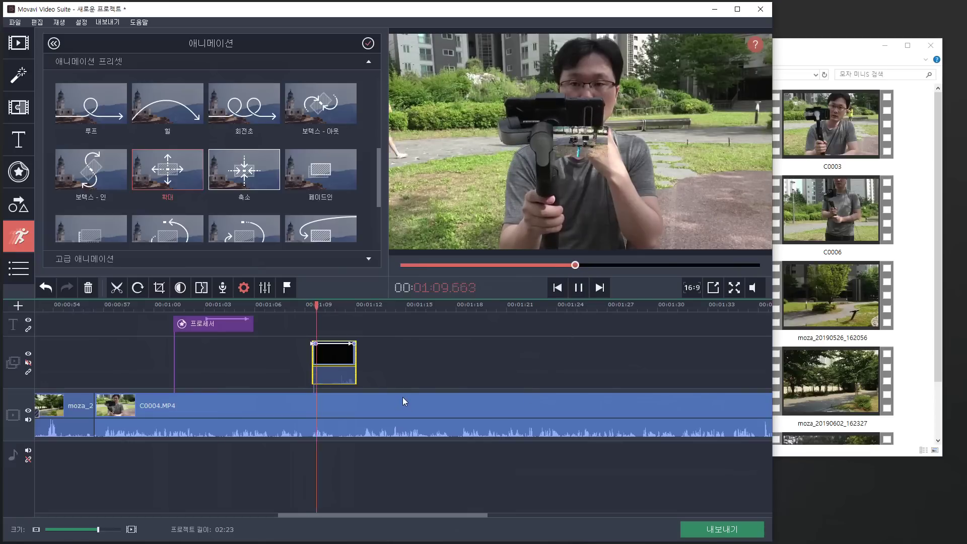
pyautogui.click(578, 288)
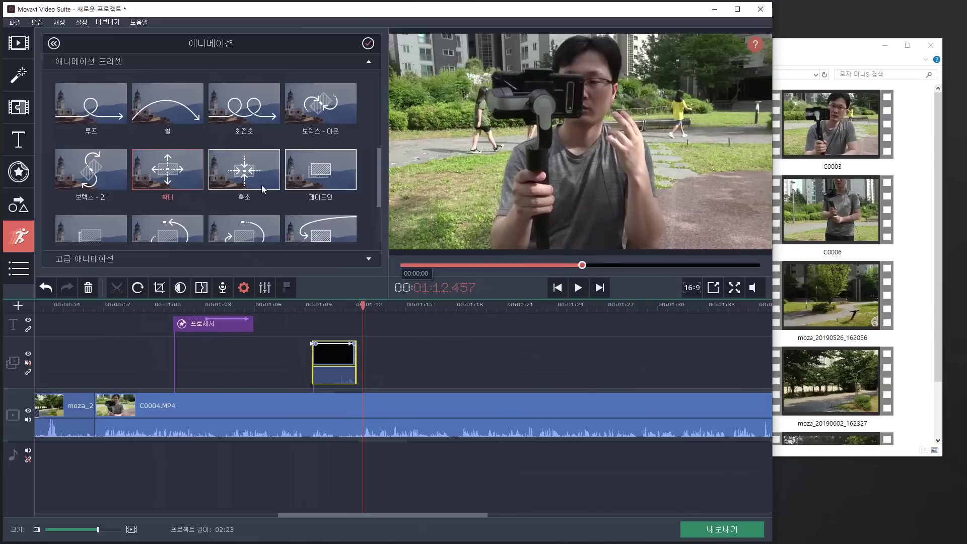
# Step: Try the 리바운드 ↘ animation preset on the 20190602_163103.mp4 overlay and play the section back from about 1:09
pyautogui.scroll(-1, 183, 168)
pyautogui.scroll(-3, 183, 167)
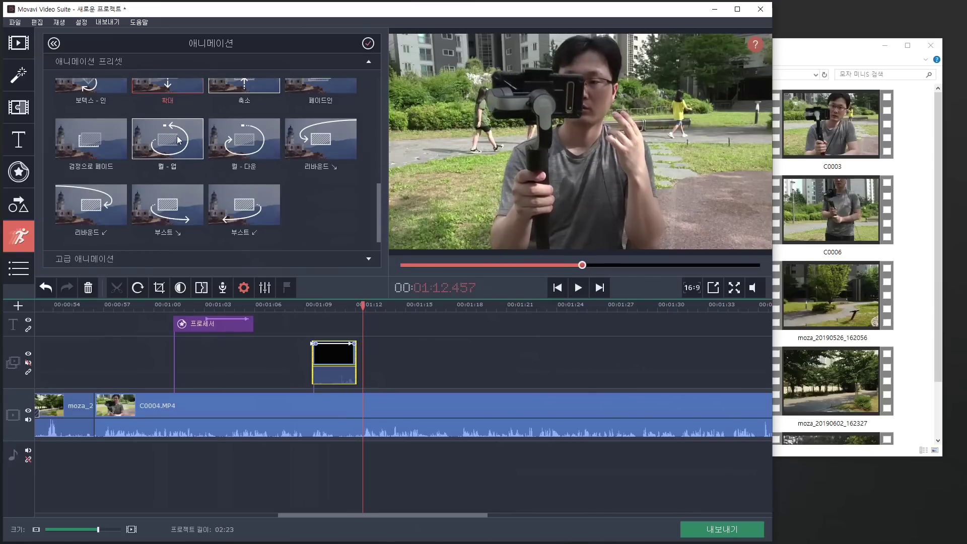
pyautogui.click(146, 139)
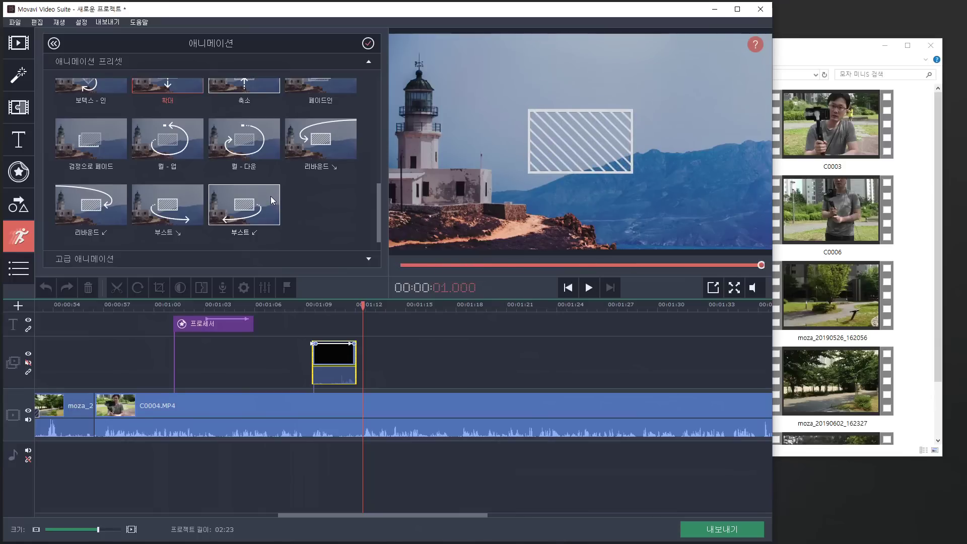
pyautogui.click(313, 146)
pyautogui.click(305, 149)
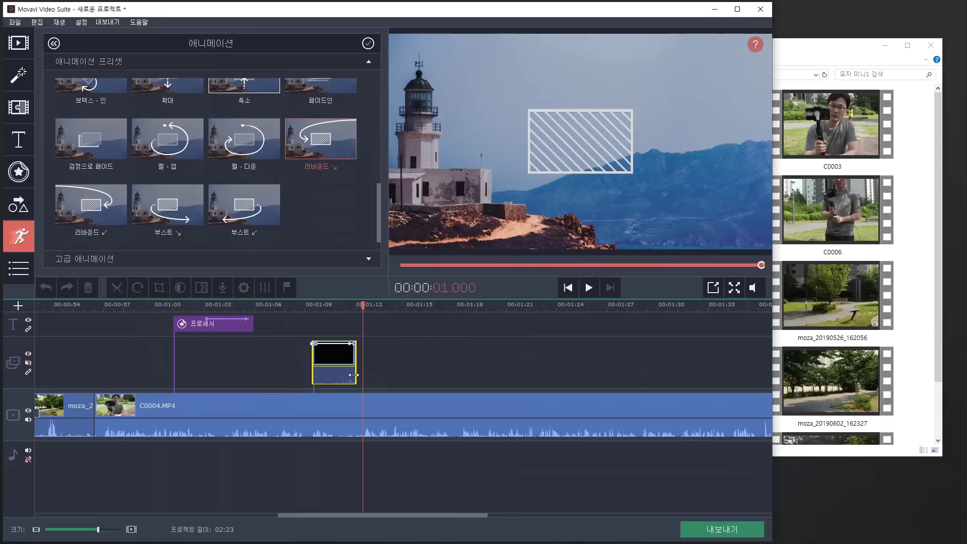
pyautogui.click(340, 357)
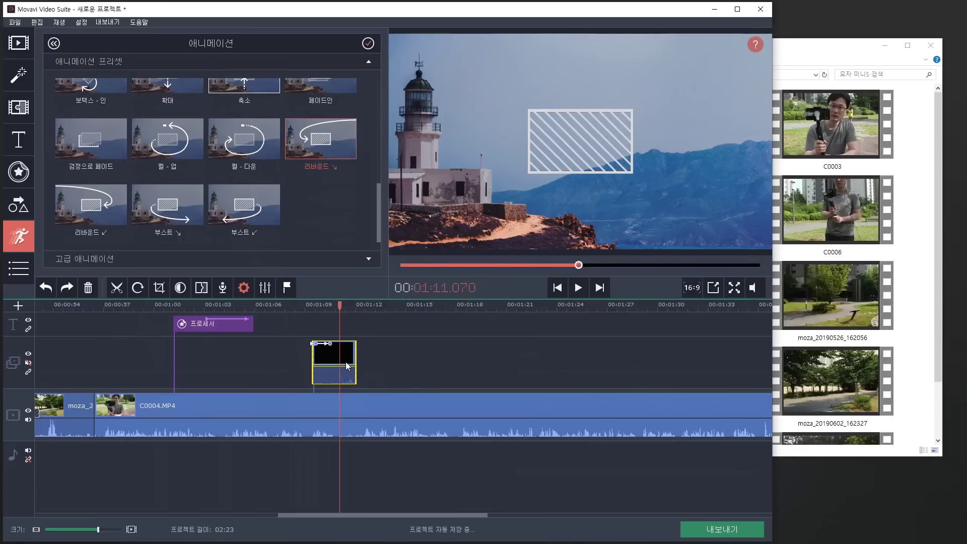
pyautogui.moveTo(328, 142)
pyautogui.mouseDown()
pyautogui.moveTo(328, 358)
pyautogui.moveTo(349, 346)
pyautogui.mouseUp()
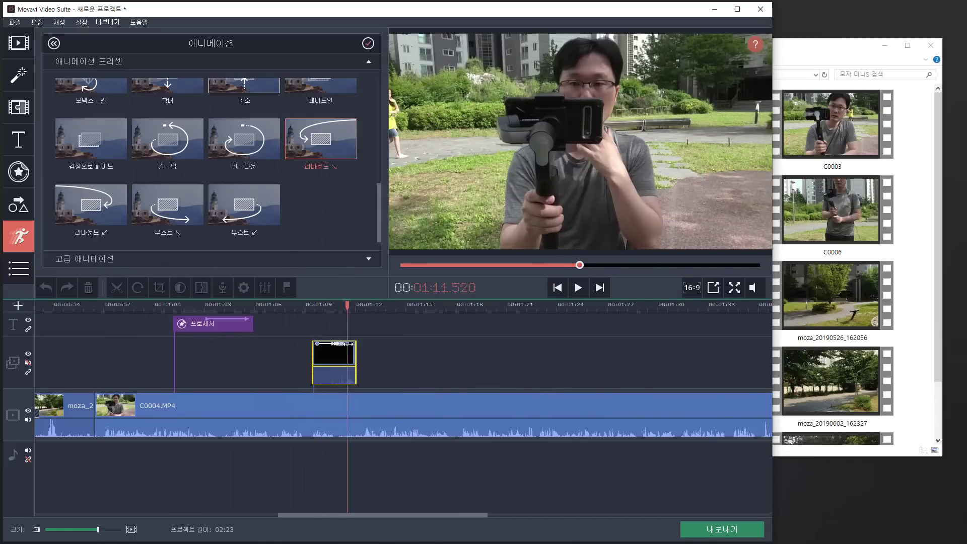
pyautogui.click(352, 305)
pyautogui.moveTo(348, 305); pyautogui.dragTo(308, 305)
pyautogui.click(577, 287)
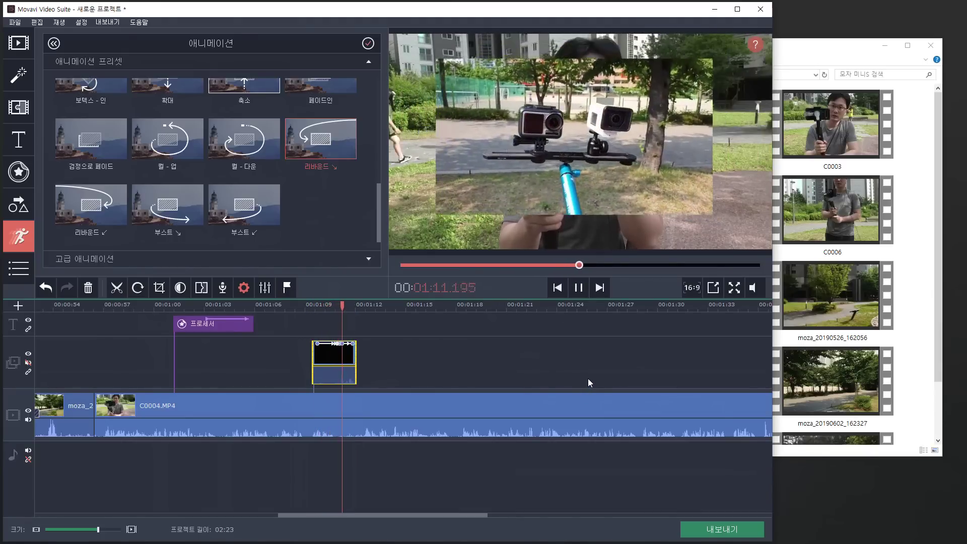
pyautogui.click(579, 289)
# Step: Undo the animations tried on the 20190602_163103.mp4 overlay and play it back without them
pyautogui.click(343, 306)
pyautogui.click(299, 306)
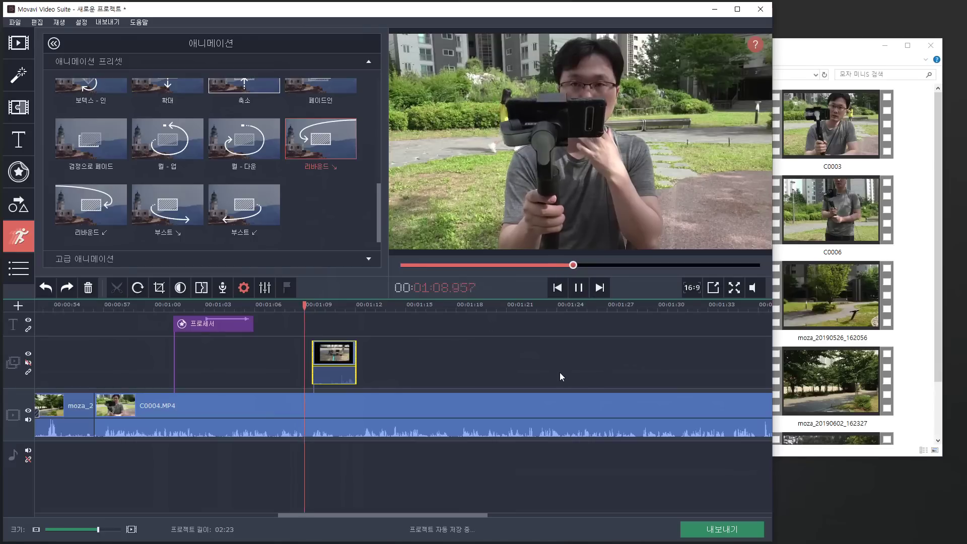
pyautogui.click(578, 288)
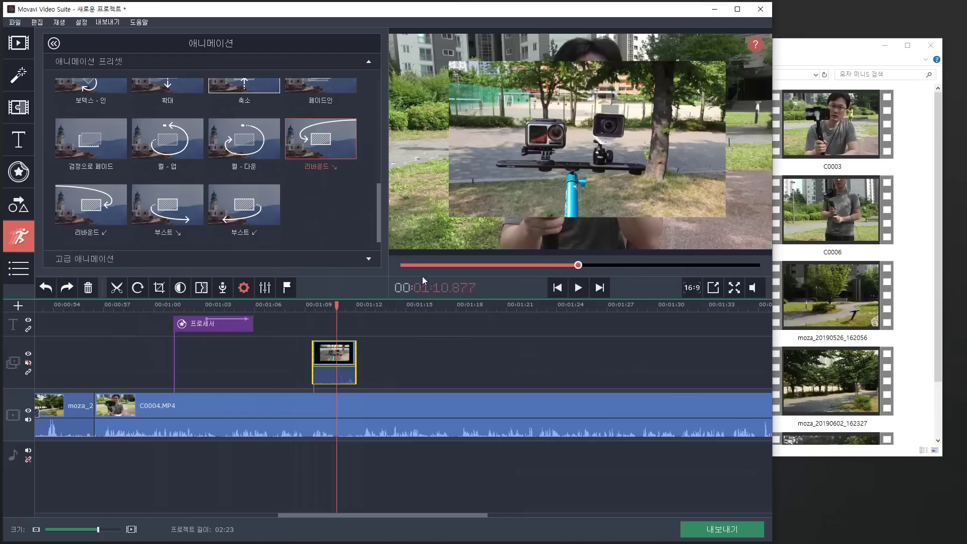
# Step: Apply the 보텍스 - 인 animation preset to the 20190602_163103.mp4 overlay and play it back from about 1:09
pyautogui.scroll(1, 126, 182)
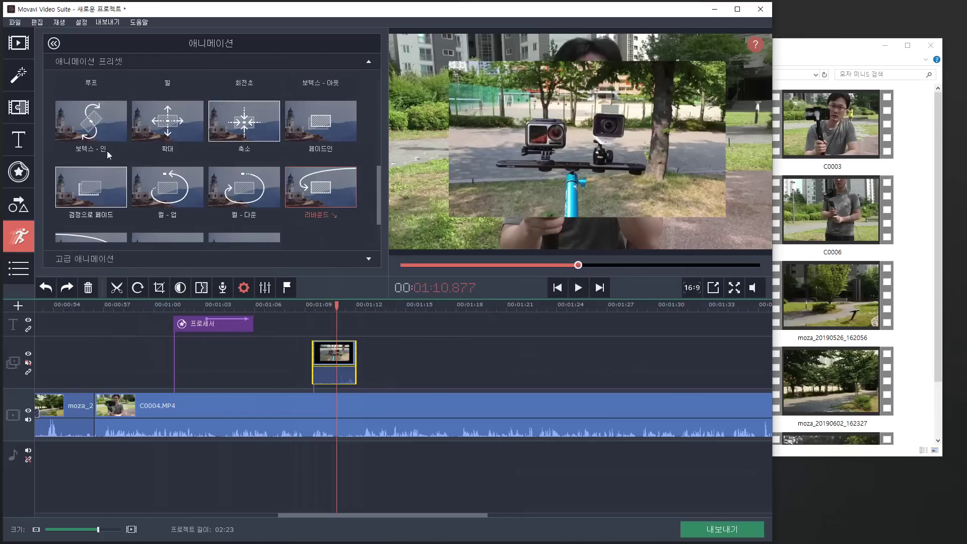
pyautogui.click(94, 125)
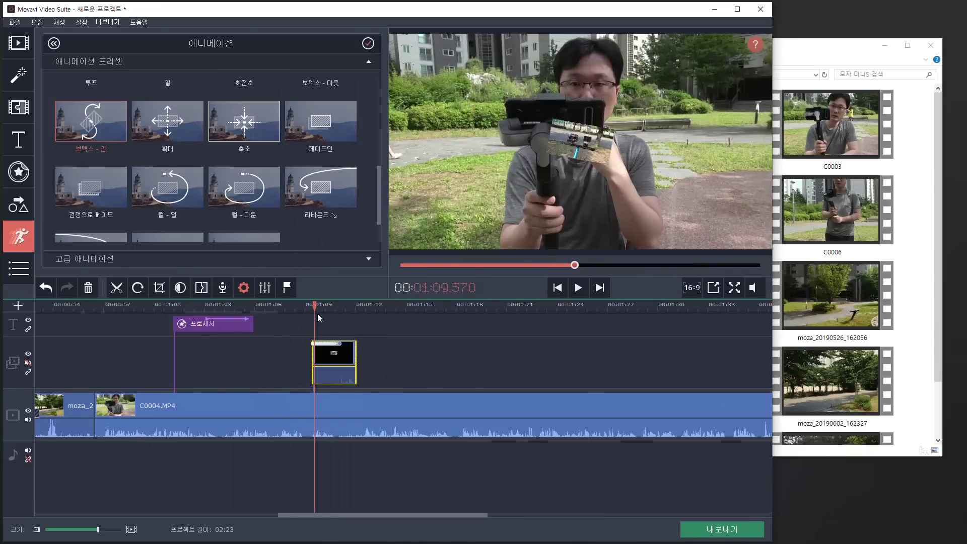
pyautogui.click(580, 291)
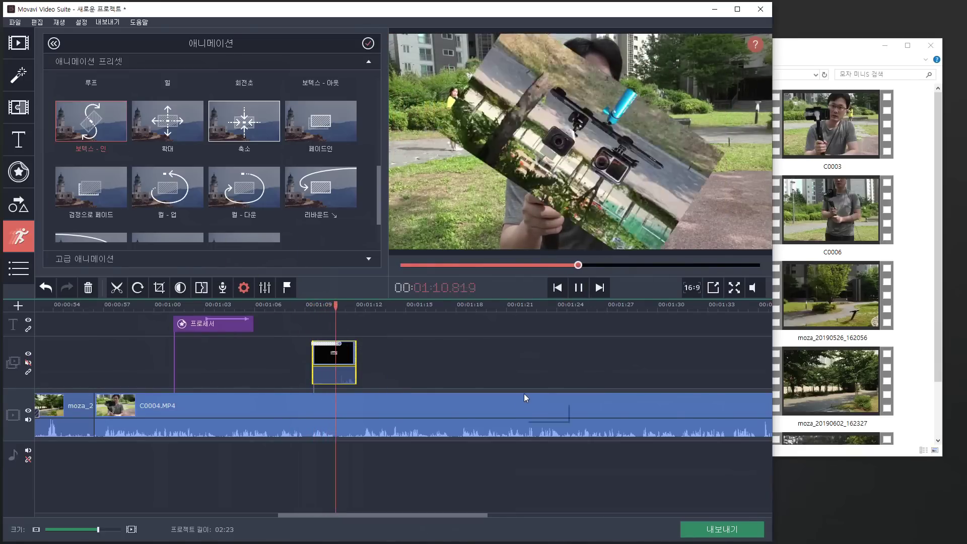
pyautogui.click(572, 291)
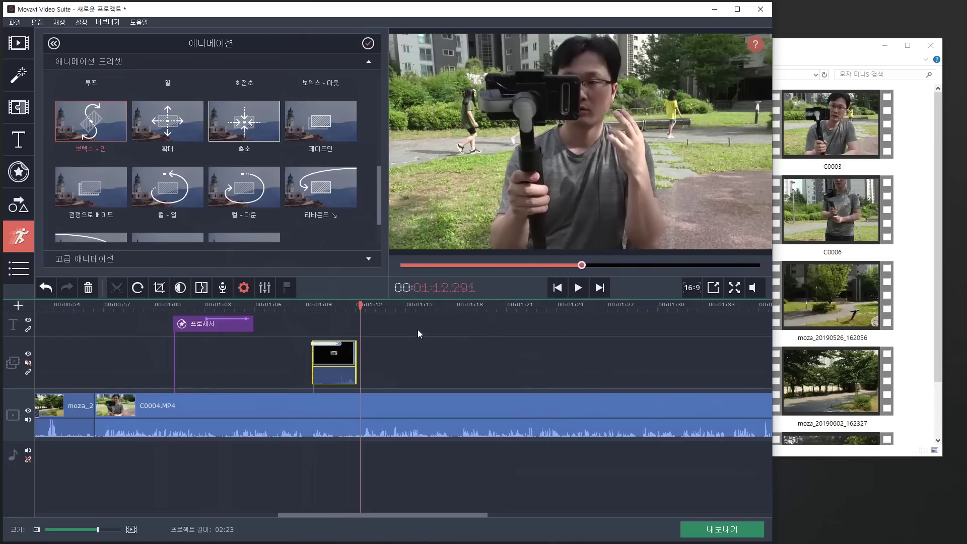
# Step: Preview several built-in sound effects and add the 예 sound to the audio track at about 1:09, where the overlay starts
pyautogui.moveTo(360, 305); pyautogui.dragTo(311, 311)
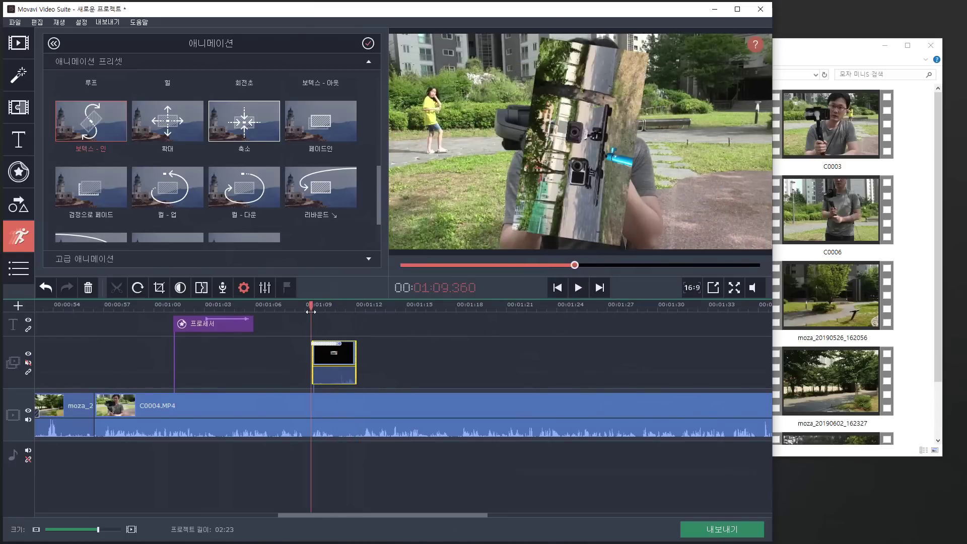
pyautogui.click(18, 44)
pyautogui.click(93, 87)
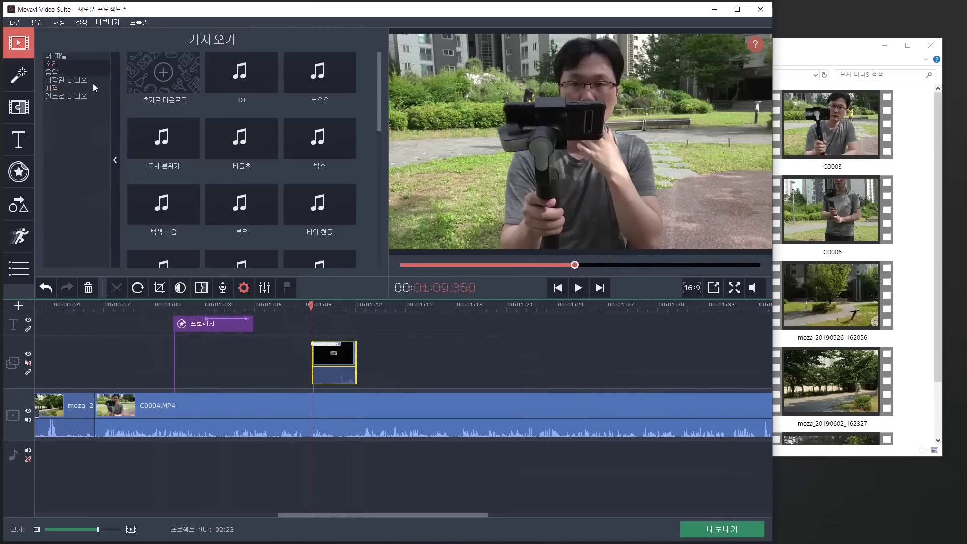
pyautogui.click(250, 134)
pyautogui.click(319, 138)
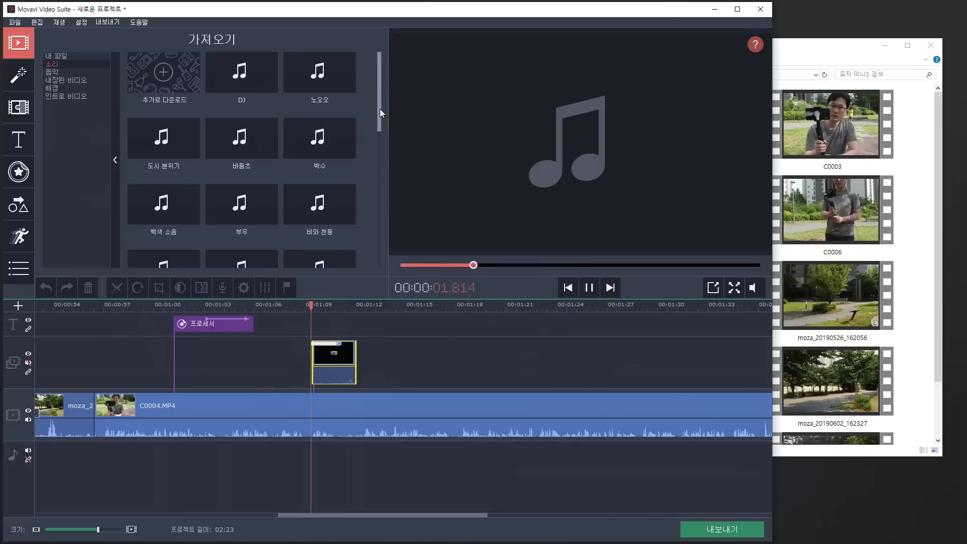
pyautogui.moveTo(380, 109); pyautogui.dragTo(379, 238)
pyautogui.click(257, 125)
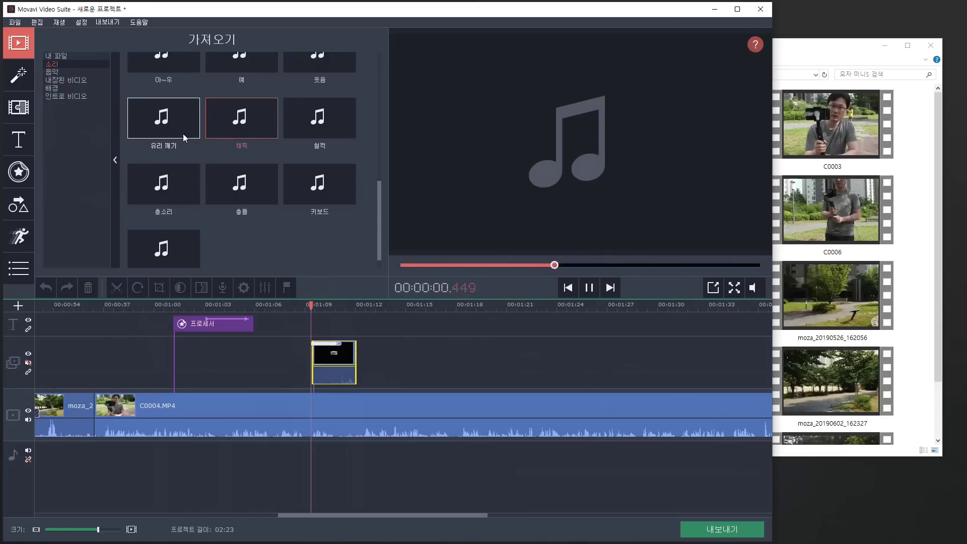
pyautogui.click(227, 68)
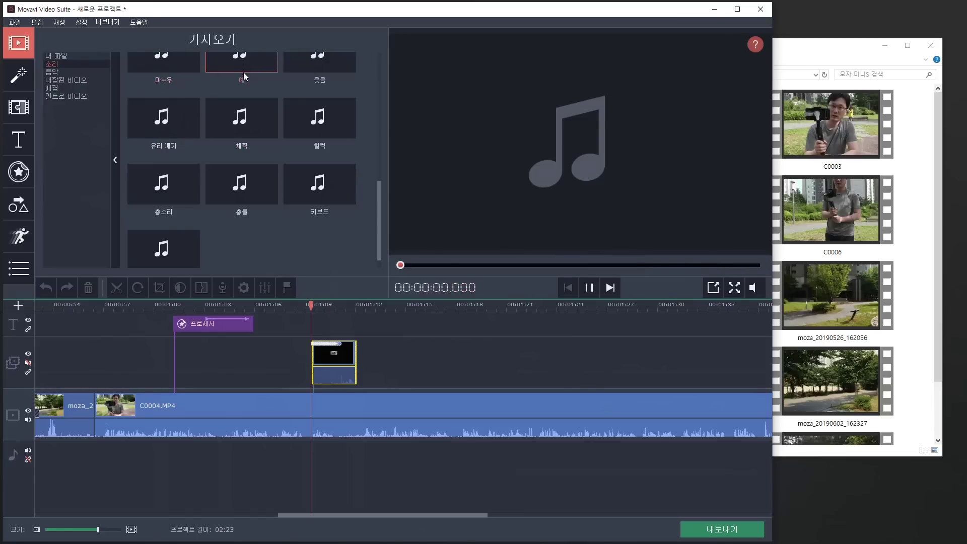
pyautogui.moveTo(245, 65); pyautogui.dragTo(311, 471)
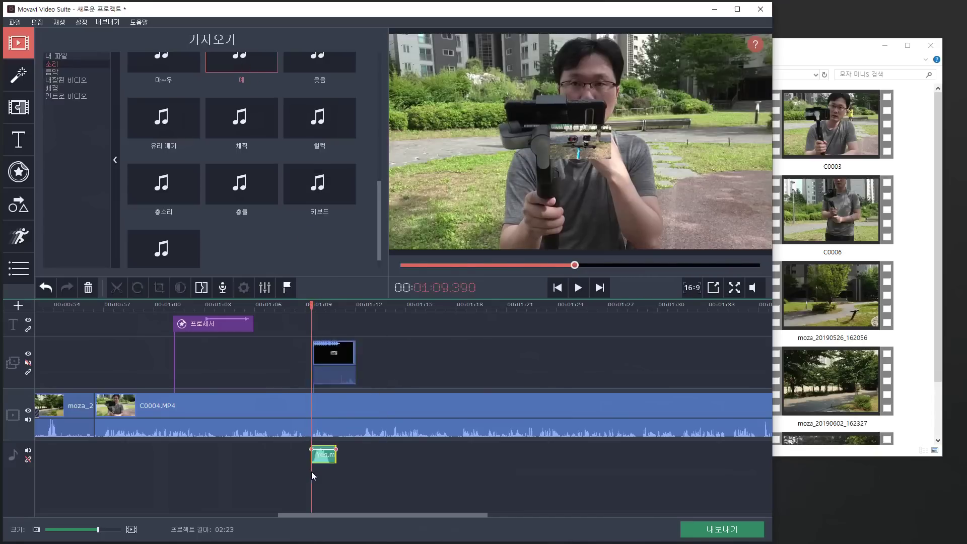
# Step: Play back the animated overlay together with the 예 sound effect from about 1:08.9
pyautogui.click(304, 305)
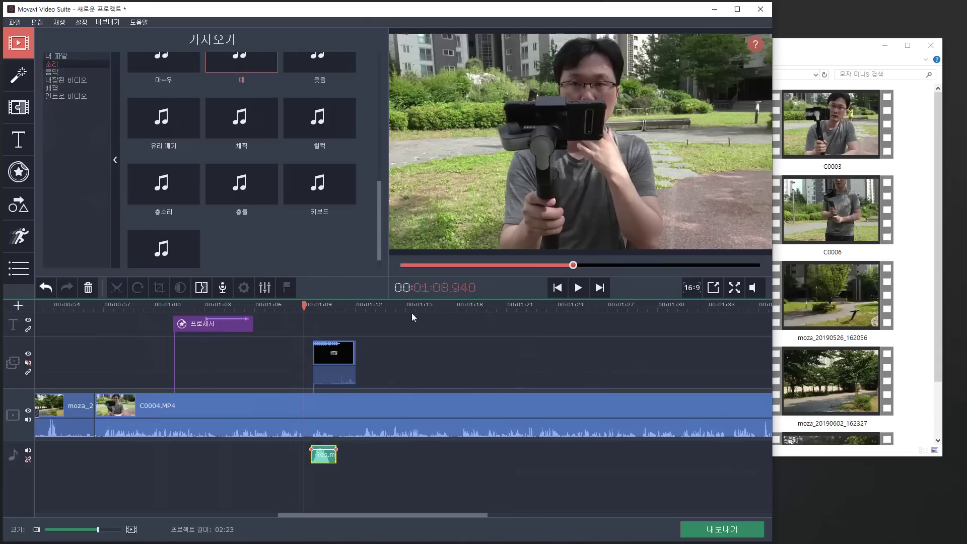
pyautogui.click(577, 287)
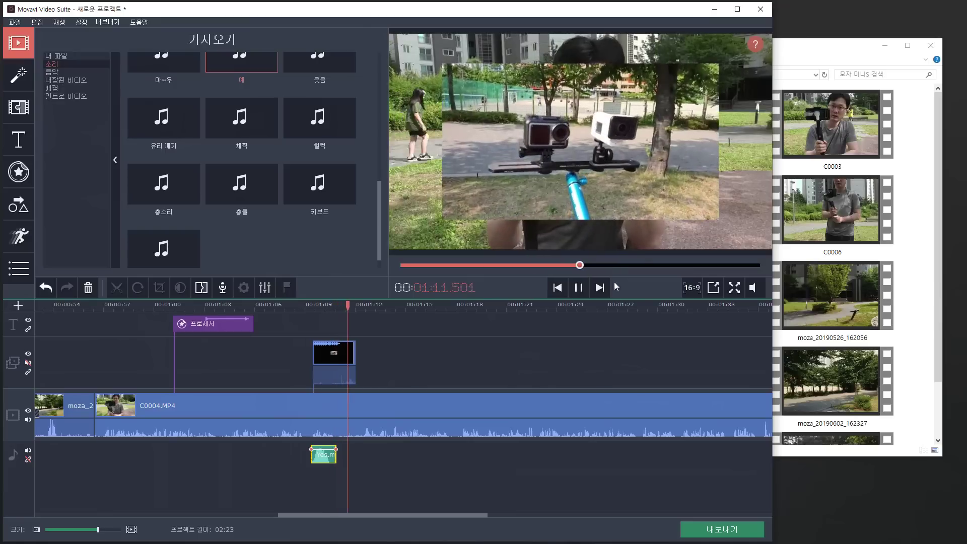
pyautogui.click(578, 287)
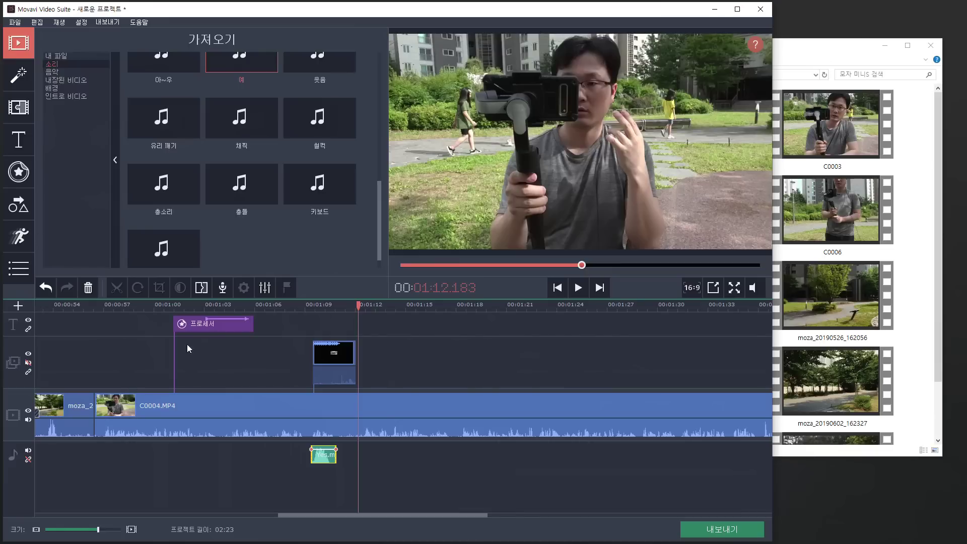
pyautogui.click(373, 416)
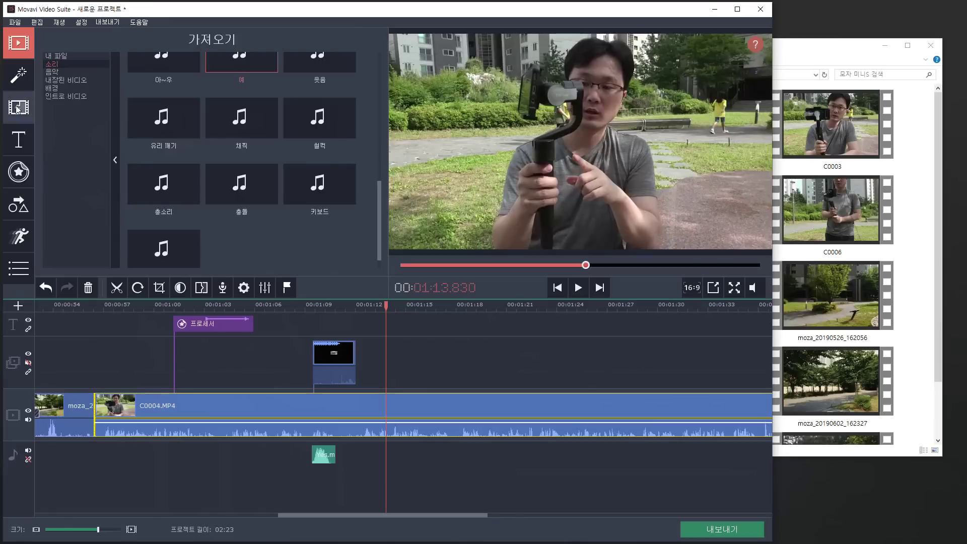
pyautogui.click(20, 78)
pyautogui.click(19, 43)
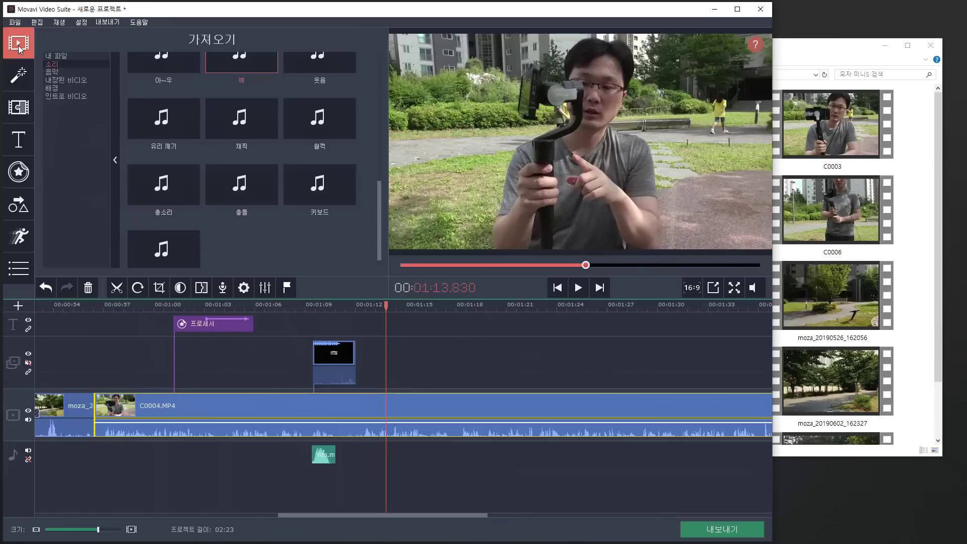
# Step: Preview the built-in music tracks 나중에 and 고독, and add 고독 to the audio track at about 1:13
pyautogui.click(52, 72)
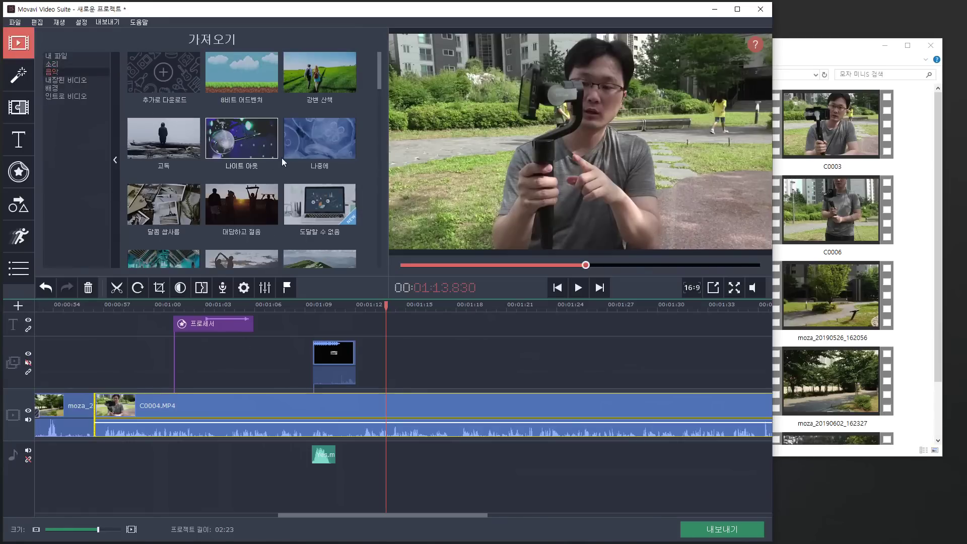
pyautogui.click(319, 146)
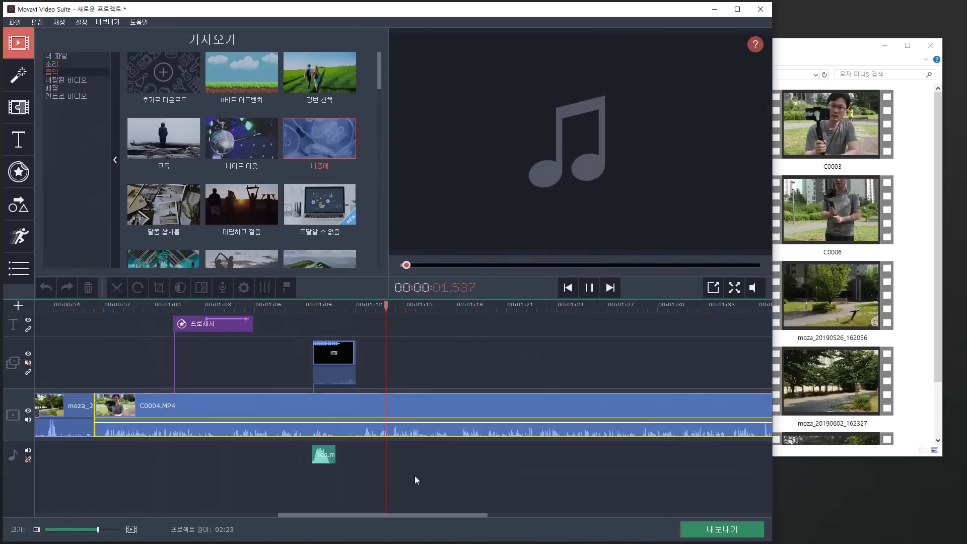
pyautogui.click(163, 140)
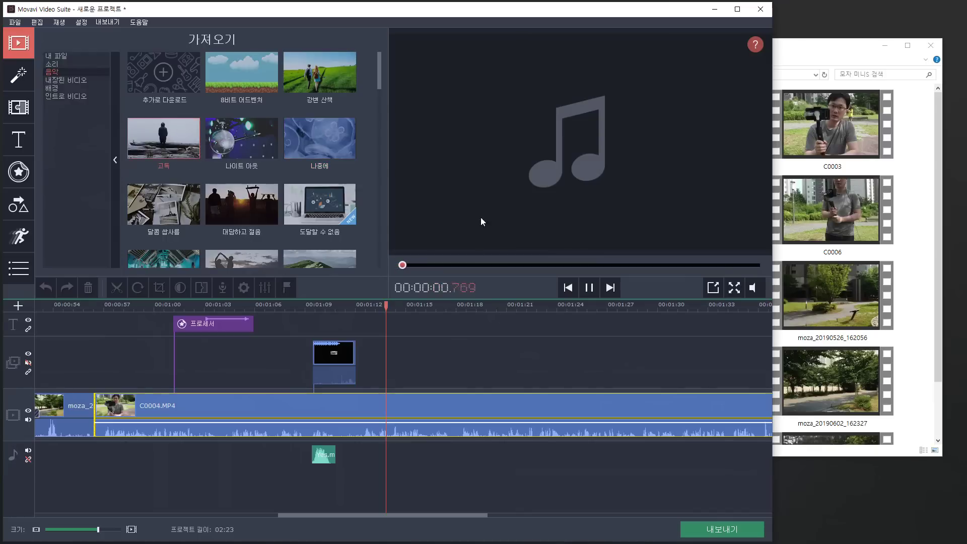
pyautogui.click(589, 288)
pyautogui.moveTo(186, 143); pyautogui.dragTo(375, 470)
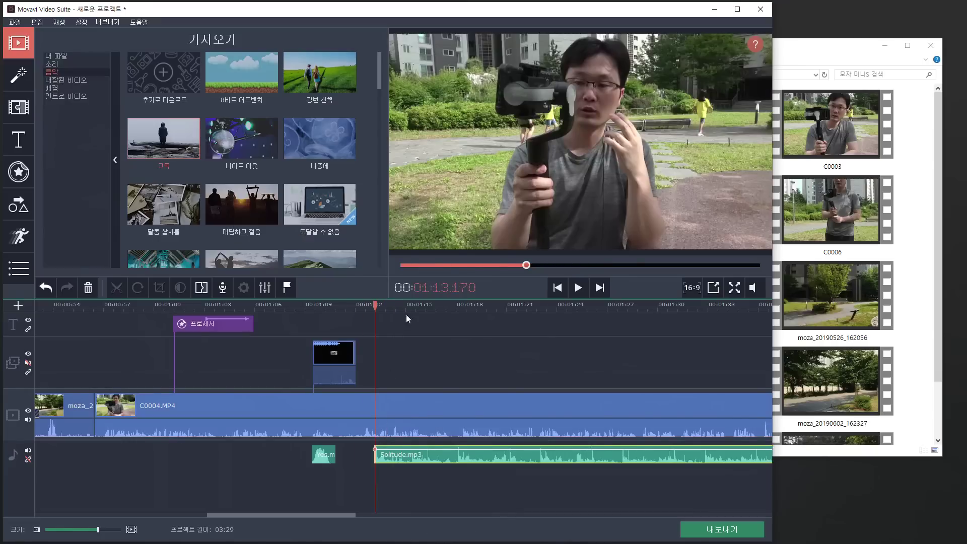
# Step: Play back the added music with the C0004.MP4 clip and lower the volume of Solitude.mp3
pyautogui.click(579, 288)
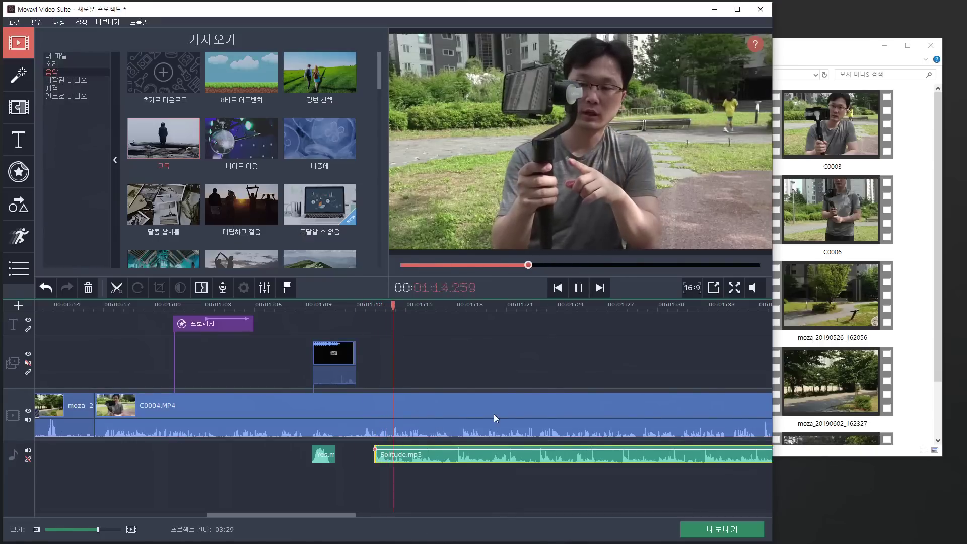
pyautogui.click(578, 288)
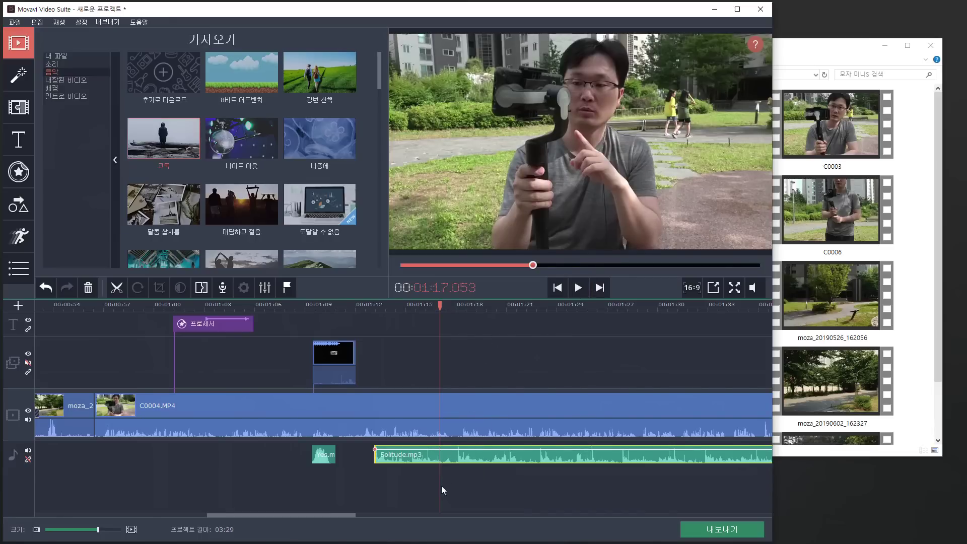
pyautogui.click(402, 449)
pyautogui.moveTo(400, 450); pyautogui.dragTo(401, 455)
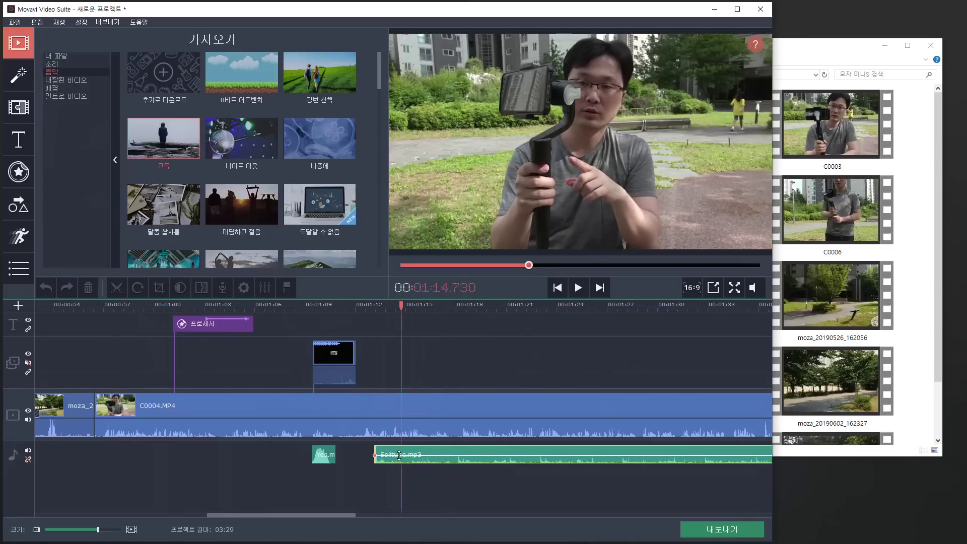
# Step: Open the audio effects settings for the C0004.MP4 clip's sound
pyautogui.click(412, 429)
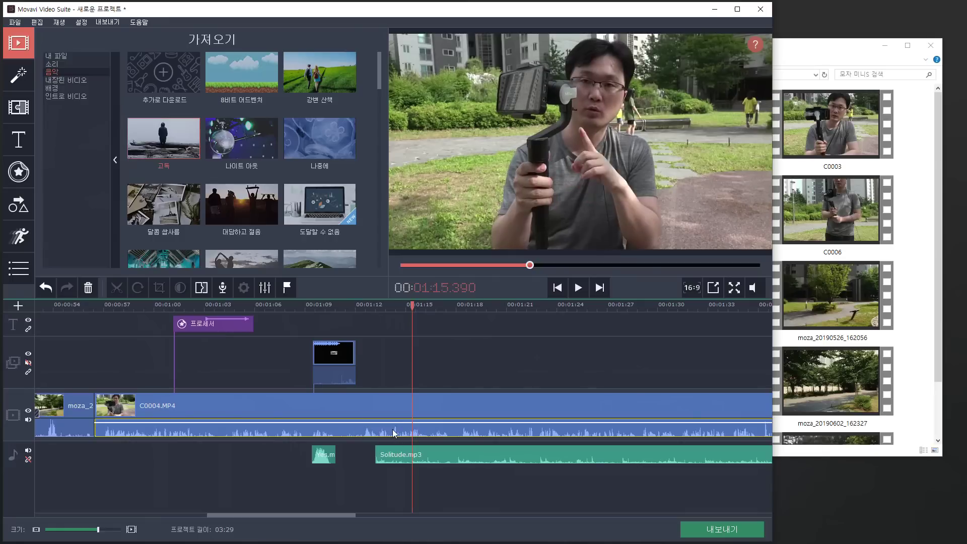
pyautogui.rightClick(394, 433)
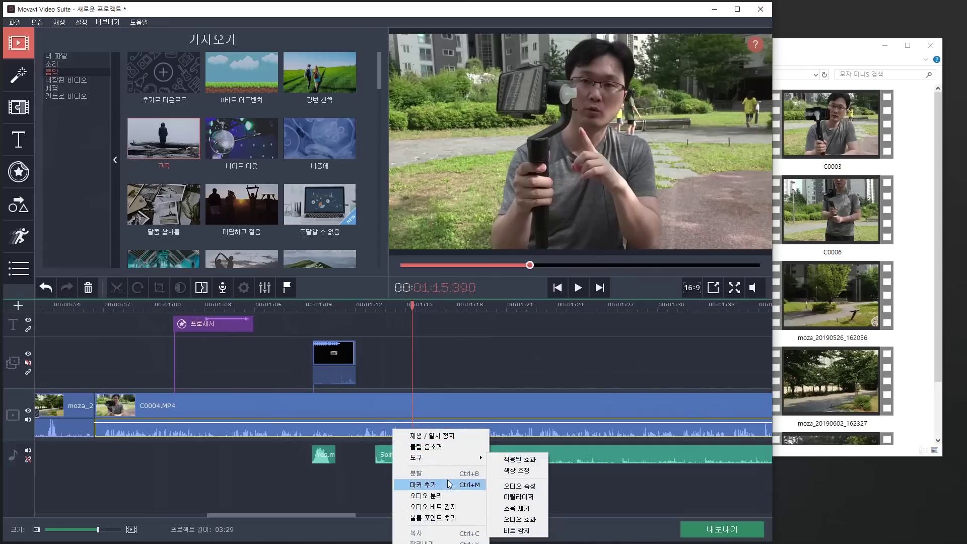
pyautogui.moveTo(458, 461)
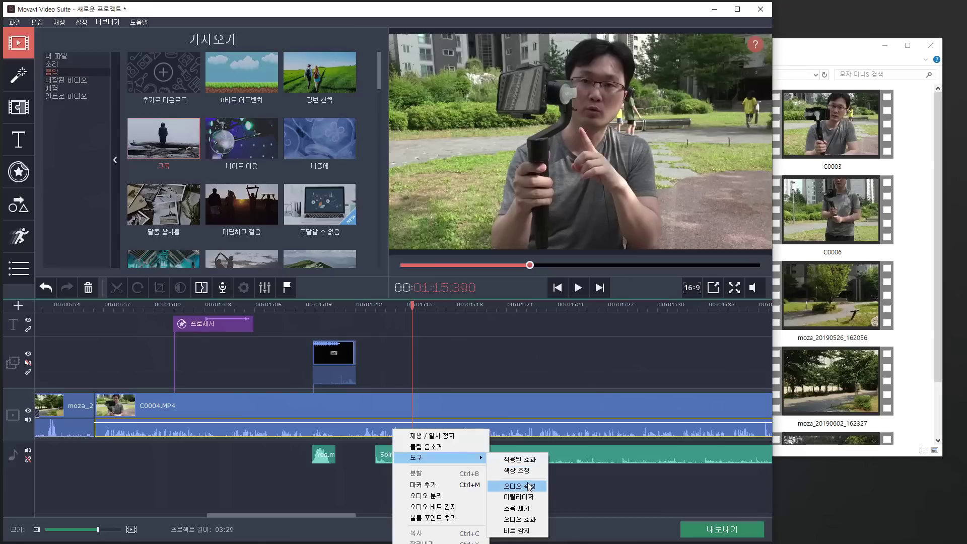
pyautogui.click(536, 524)
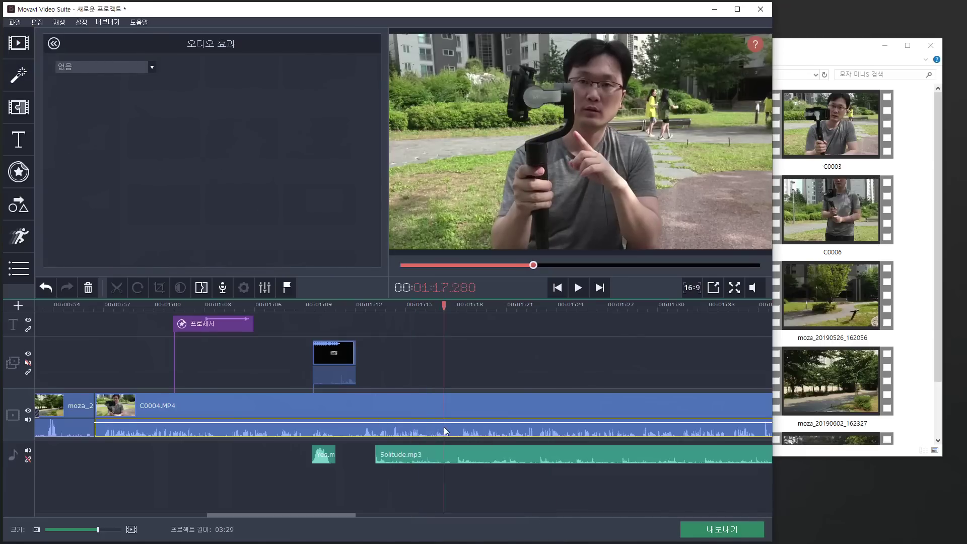
# Step: Set the audio volume of the C0004.MP4 clip to 288%
pyautogui.doubleClick(418, 431)
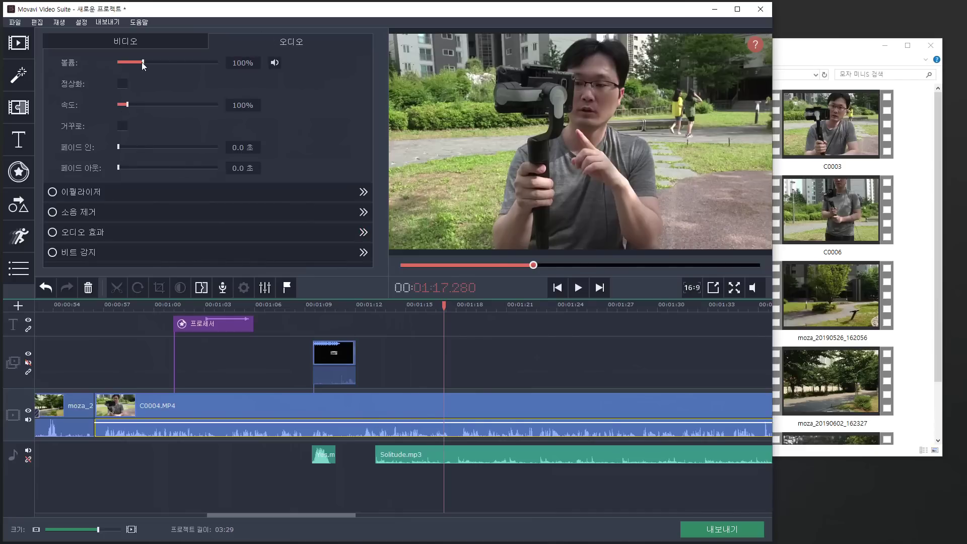
pyautogui.click(374, 430)
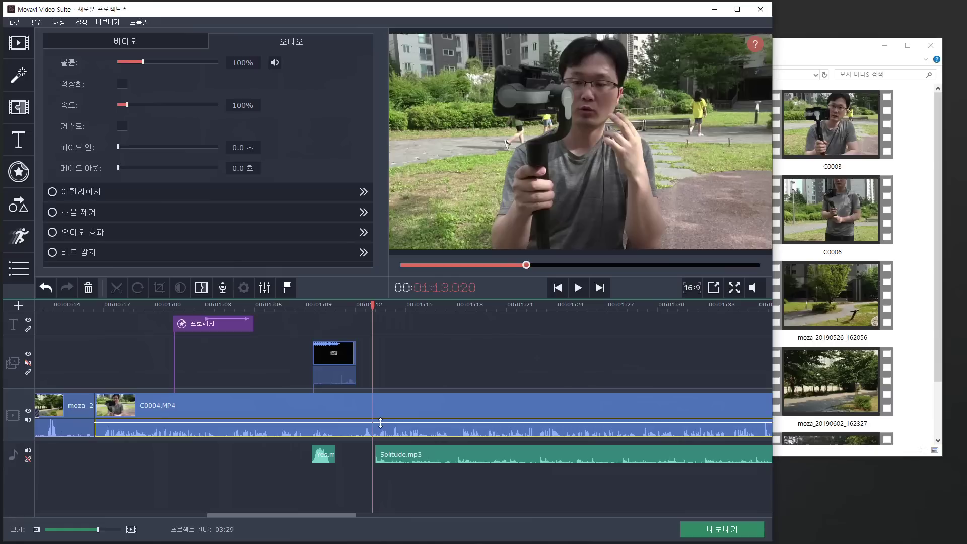
pyautogui.click(381, 423)
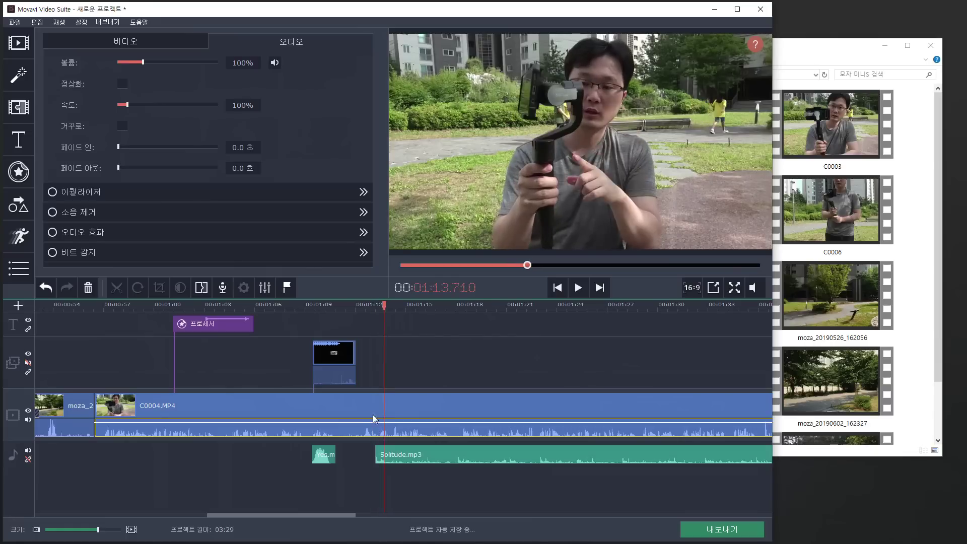
pyautogui.click(373, 426)
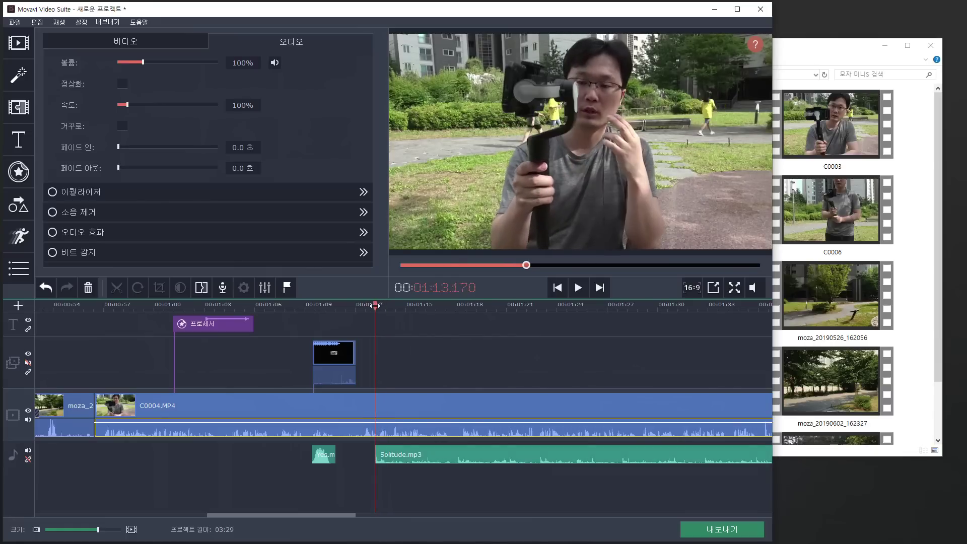
pyautogui.click(412, 431)
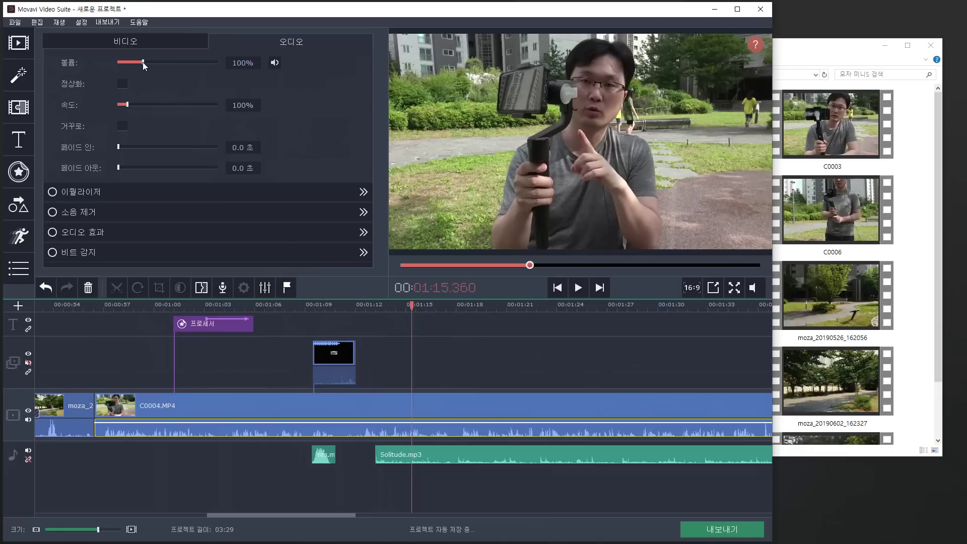
pyautogui.moveTo(143, 62); pyautogui.dragTo(189, 65)
# Step: Play back the clip's sound with the background music from about 1:13 and return the playhead to about 1:11.7
pyautogui.moveTo(411, 305); pyautogui.dragTo(373, 305)
pyautogui.click(578, 287)
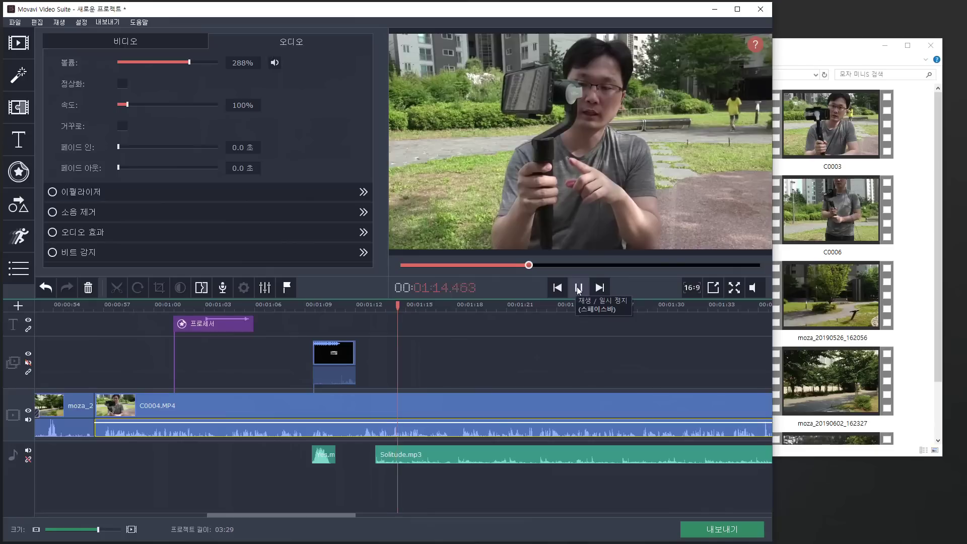
pyautogui.click(579, 289)
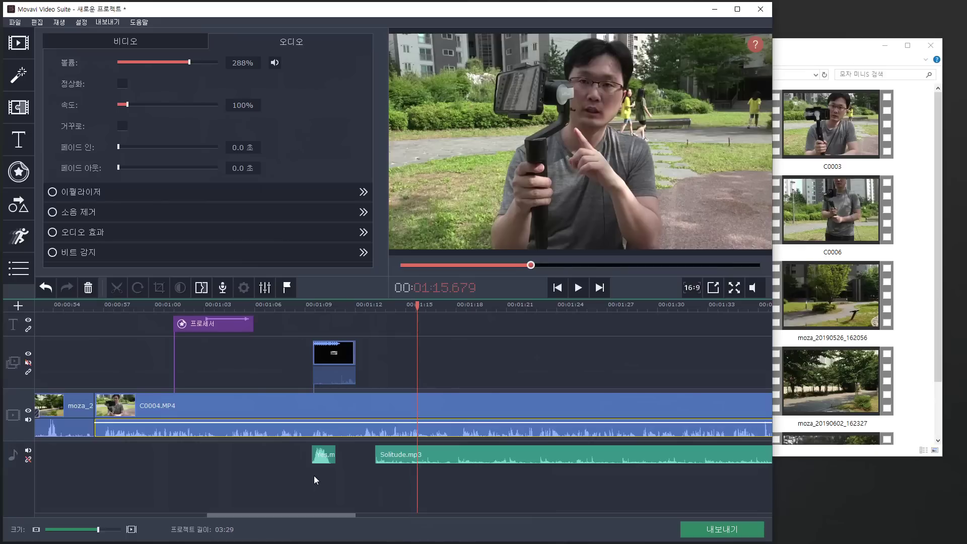
pyautogui.moveTo(417, 306); pyautogui.dragTo(351, 308)
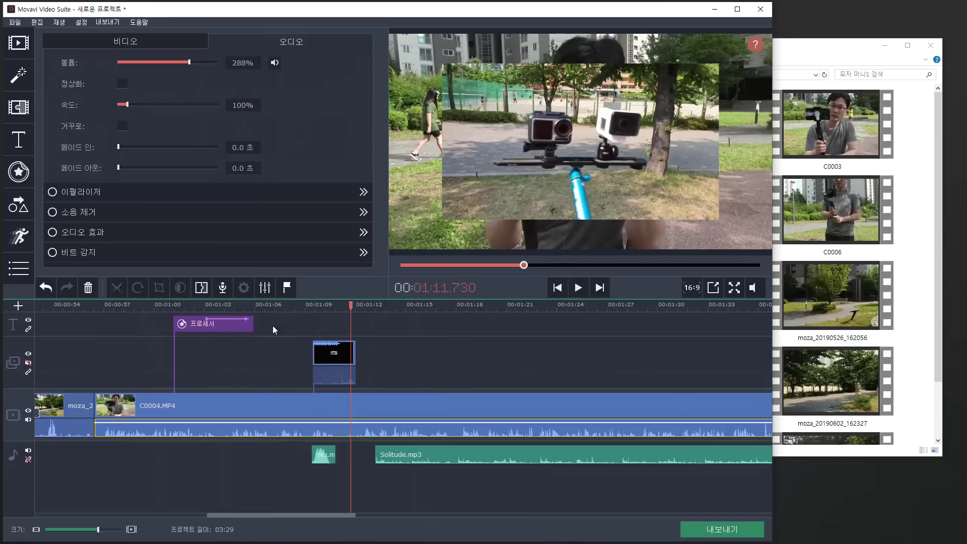